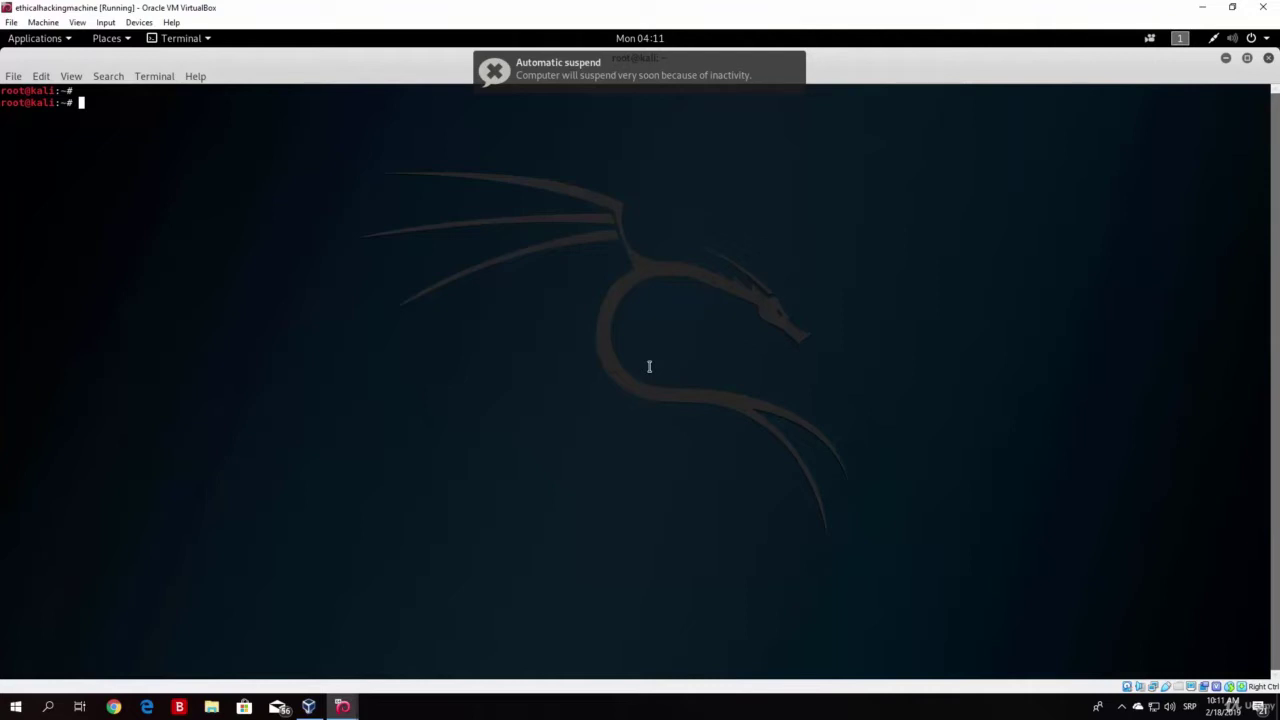
Step: Shrink the terminal window to reveal the desktop and launch burpsuite from the Web Application Analysis applications
left_click(1247, 57)
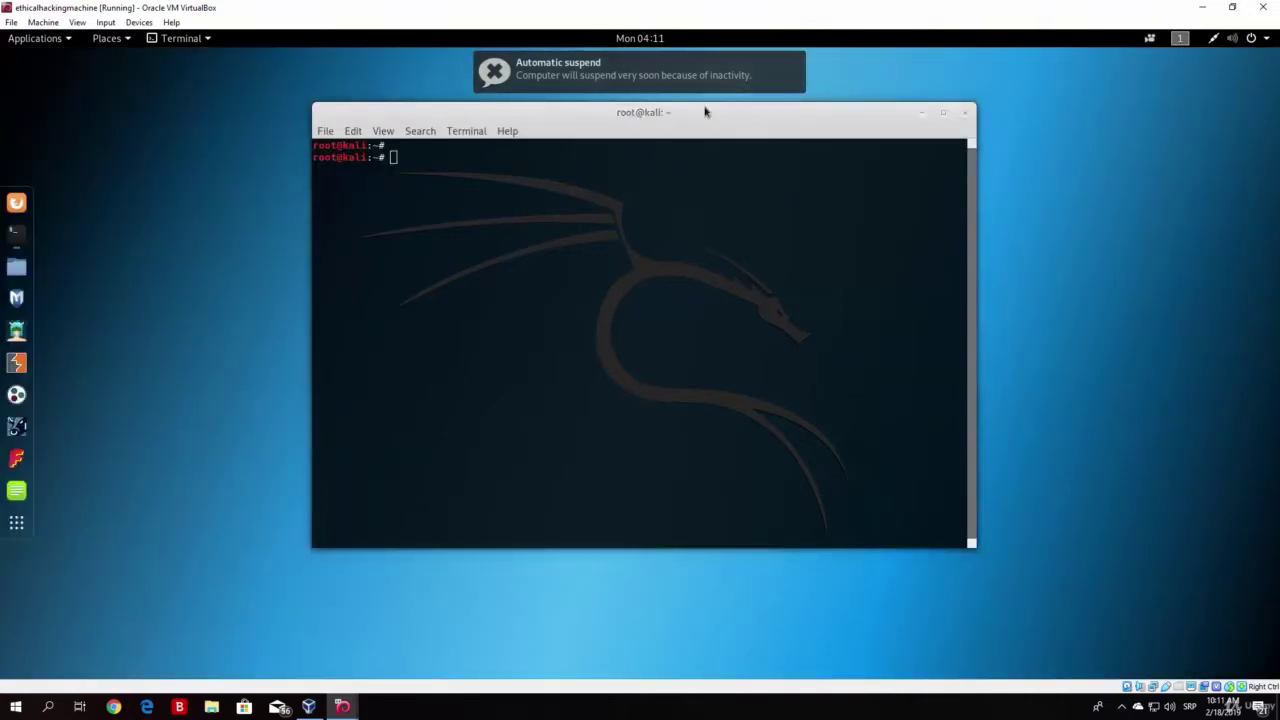
left_click_drag(705, 112, 720, 109)
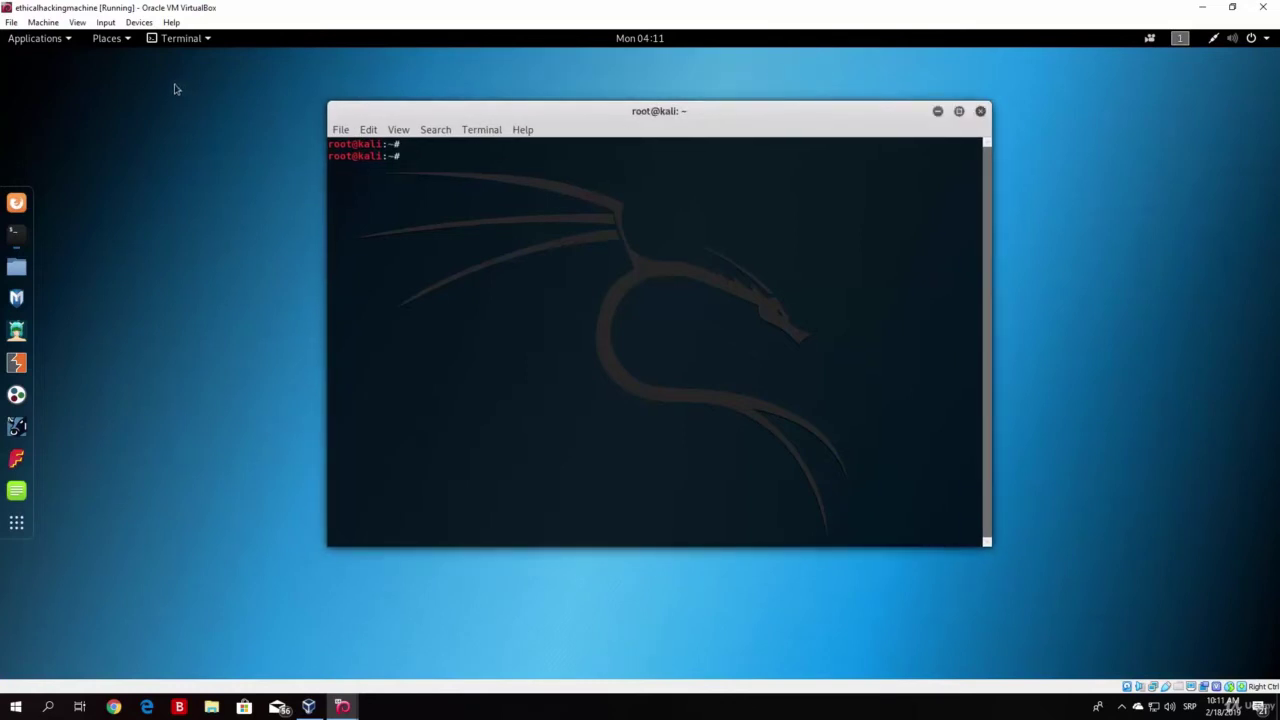
left_click(38, 38)
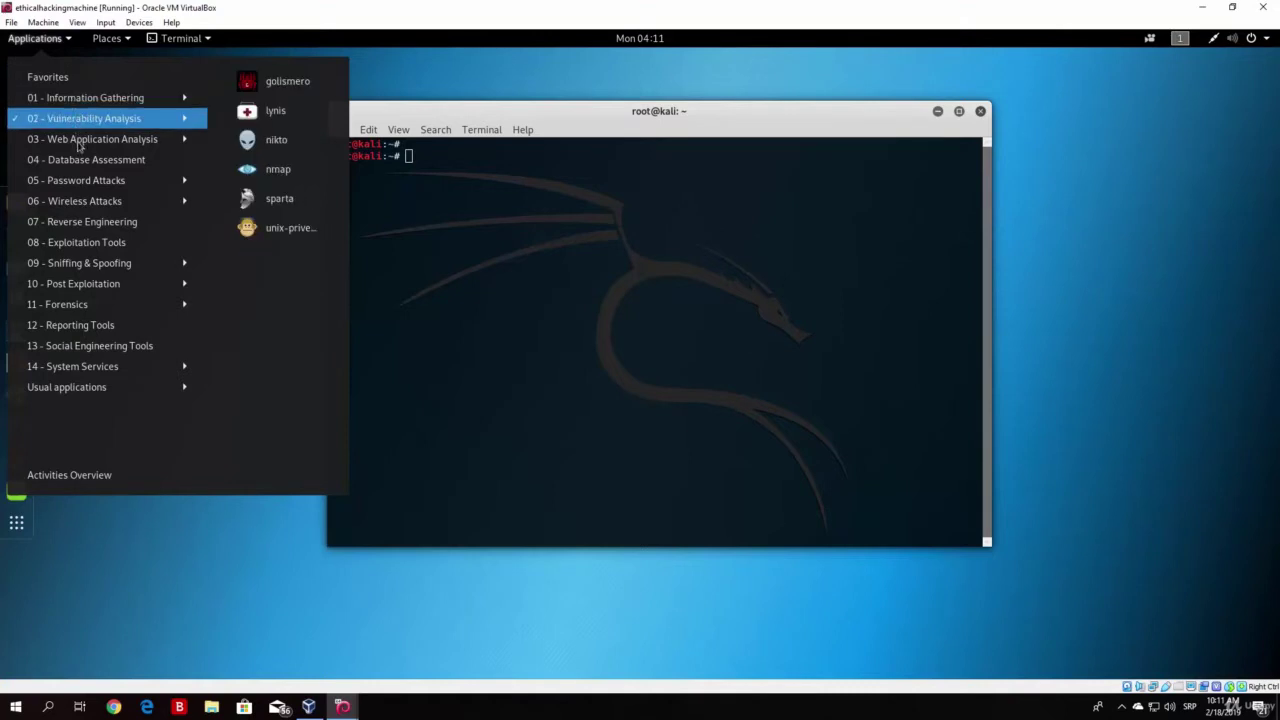
mouse_move(78, 146)
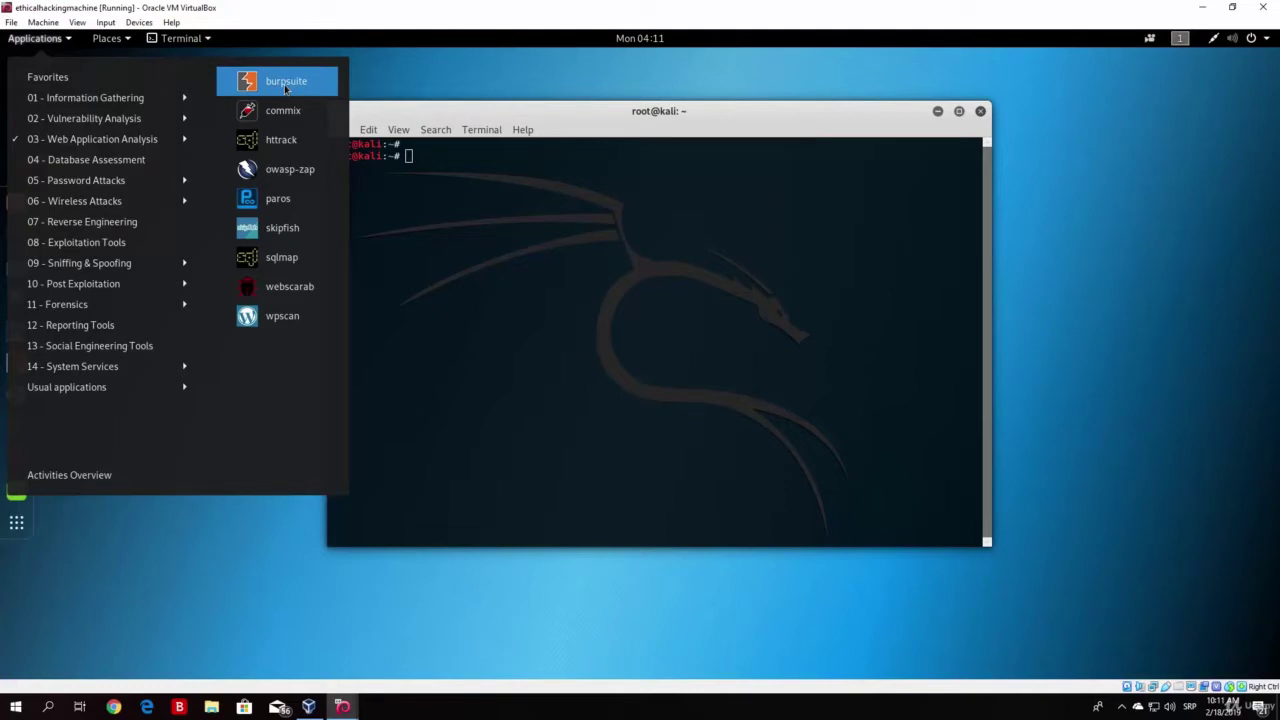
left_click(285, 89)
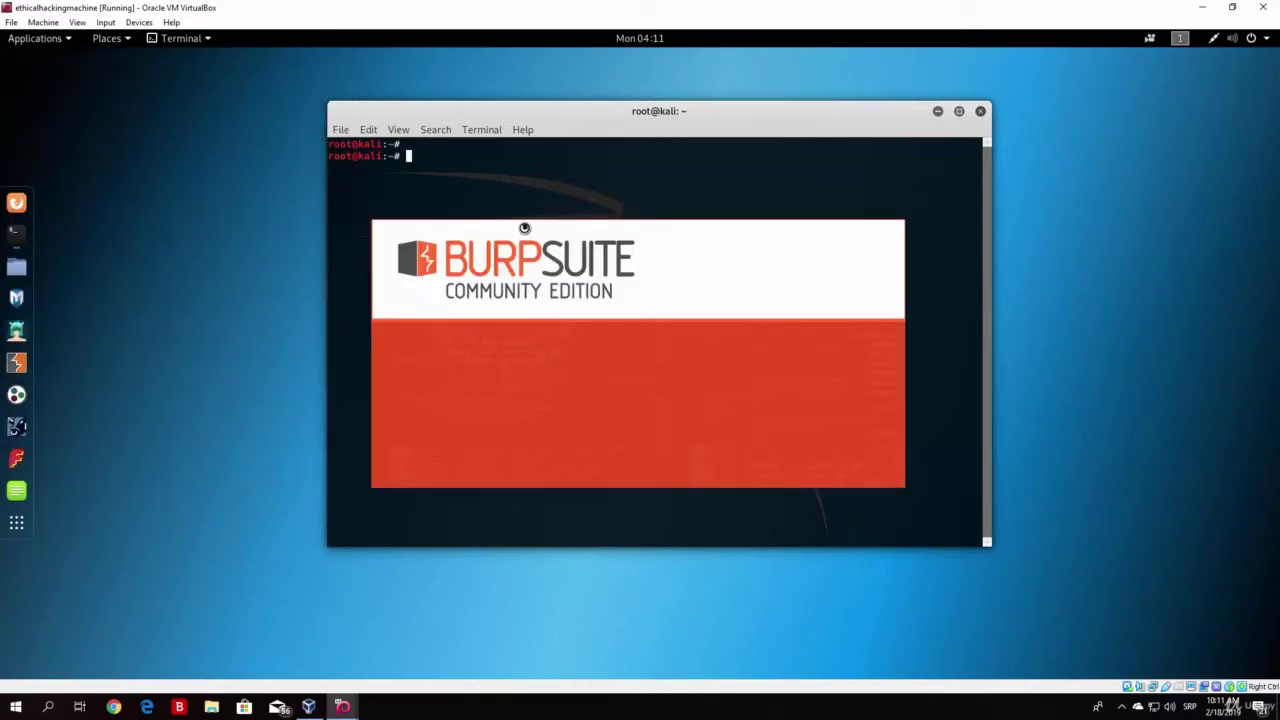
Step: Dismiss the JRE version warning and start a temporary project using Burp defaults
left_click_drag(584, 128, 301, 138)
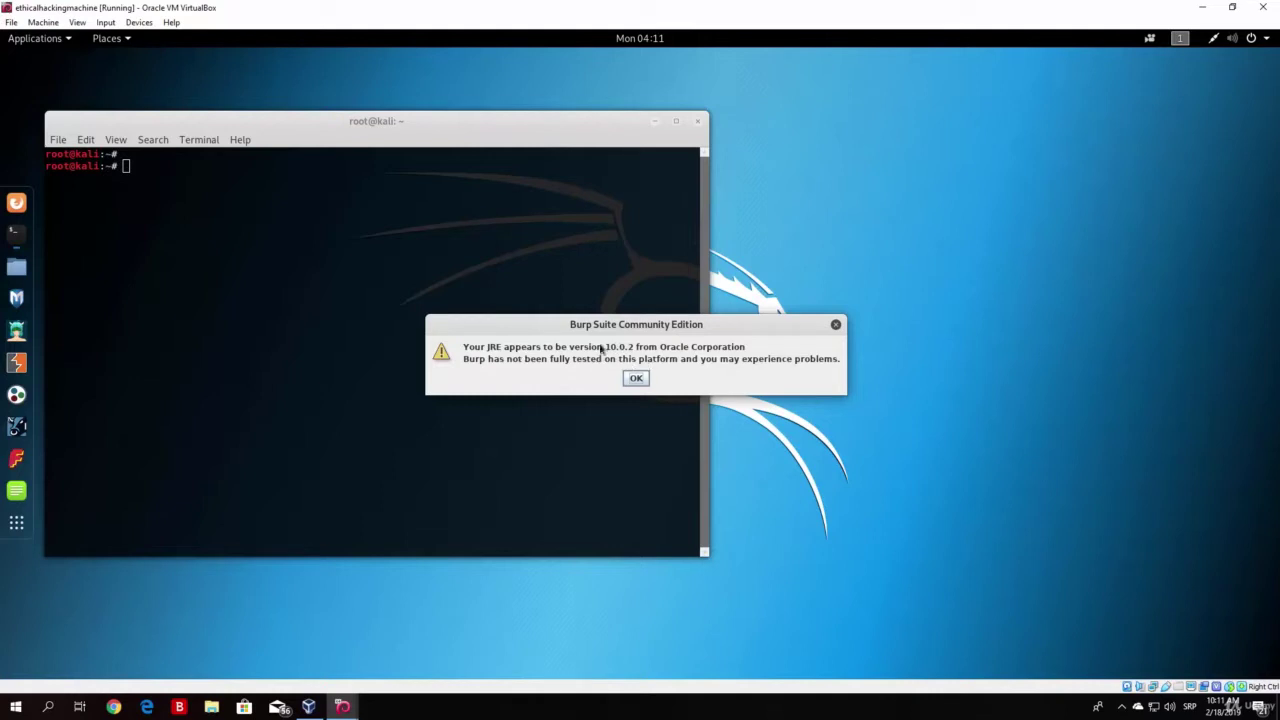
left_click(640, 378)
left_click_drag(514, 124, 782, 118)
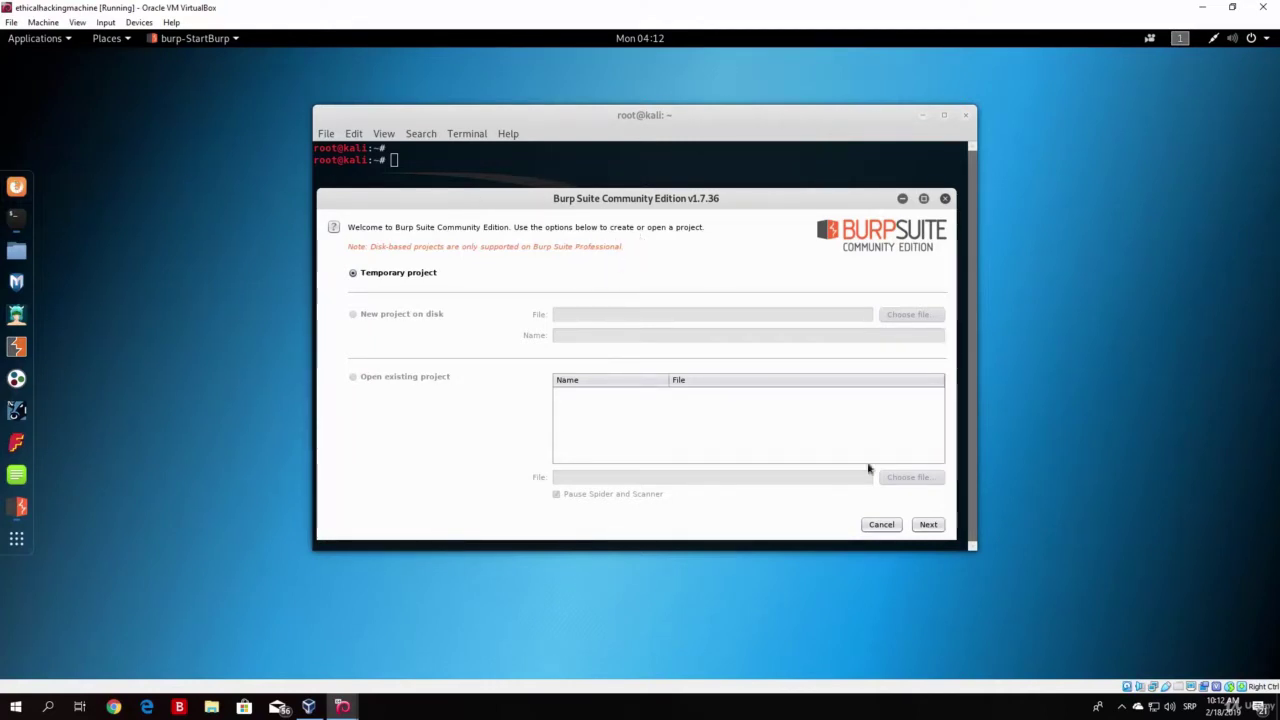
left_click(930, 526)
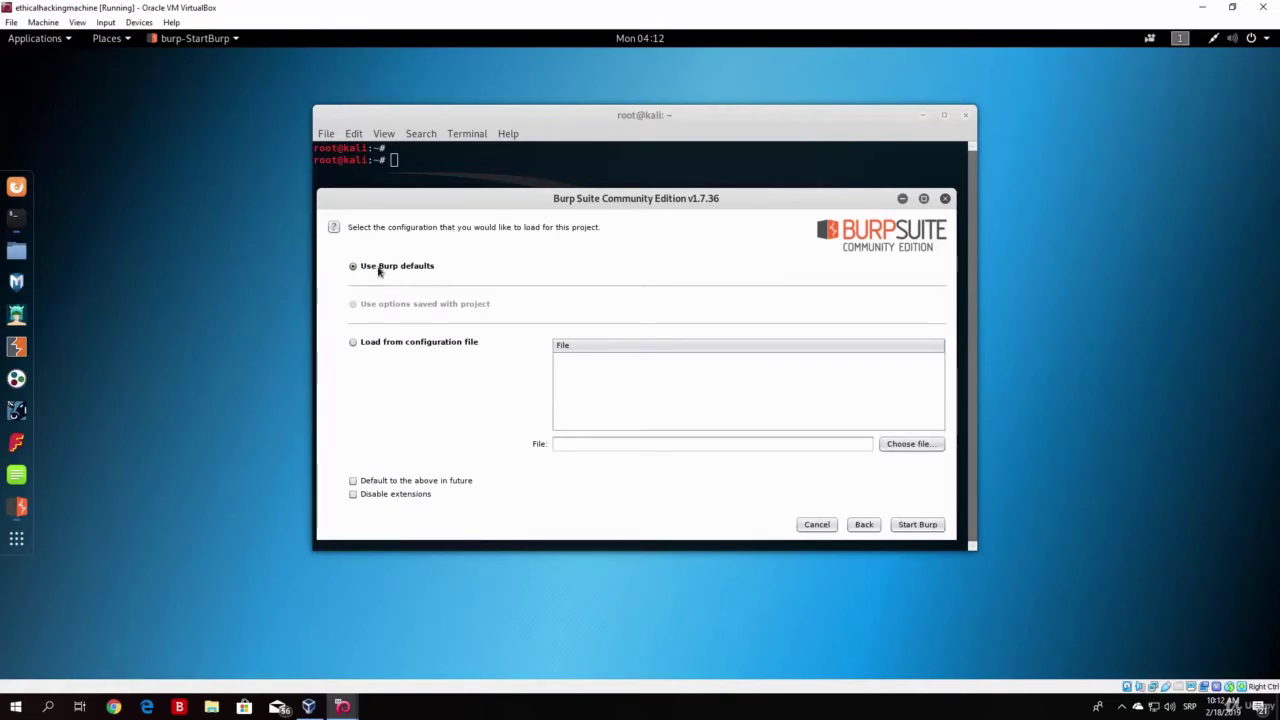
left_click(912, 527)
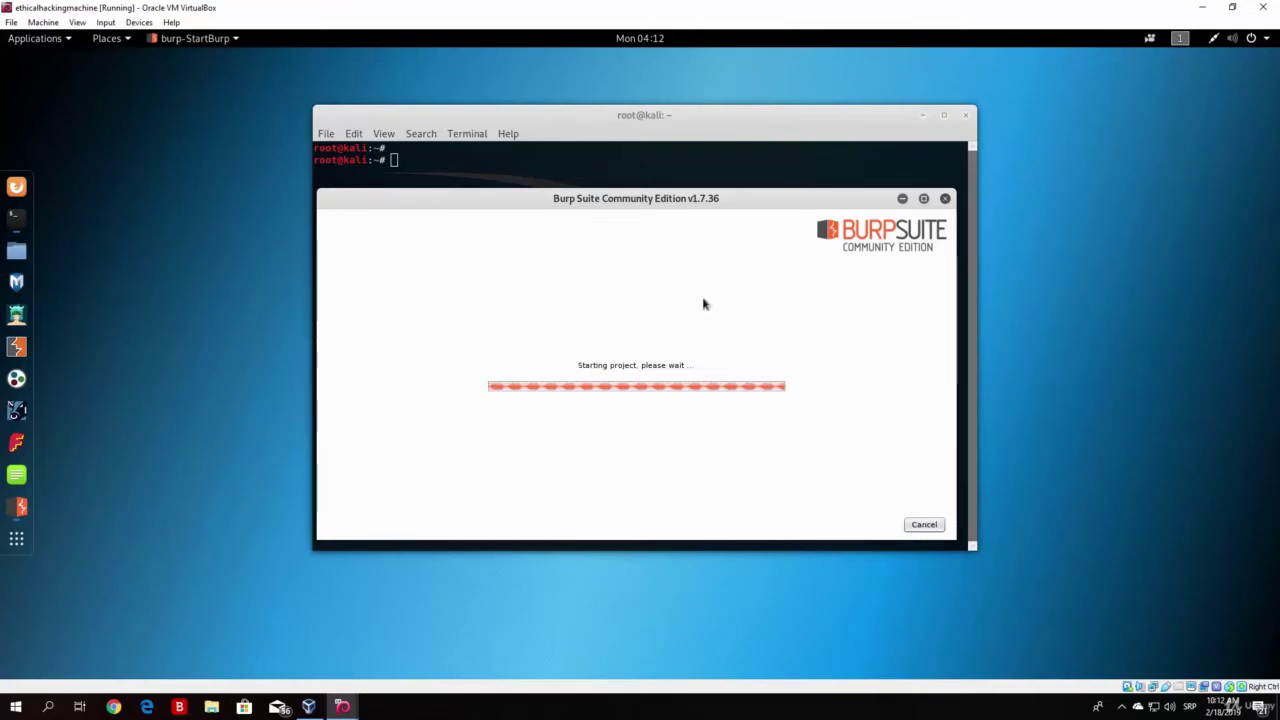
left_click_drag(671, 116, 667, 91)
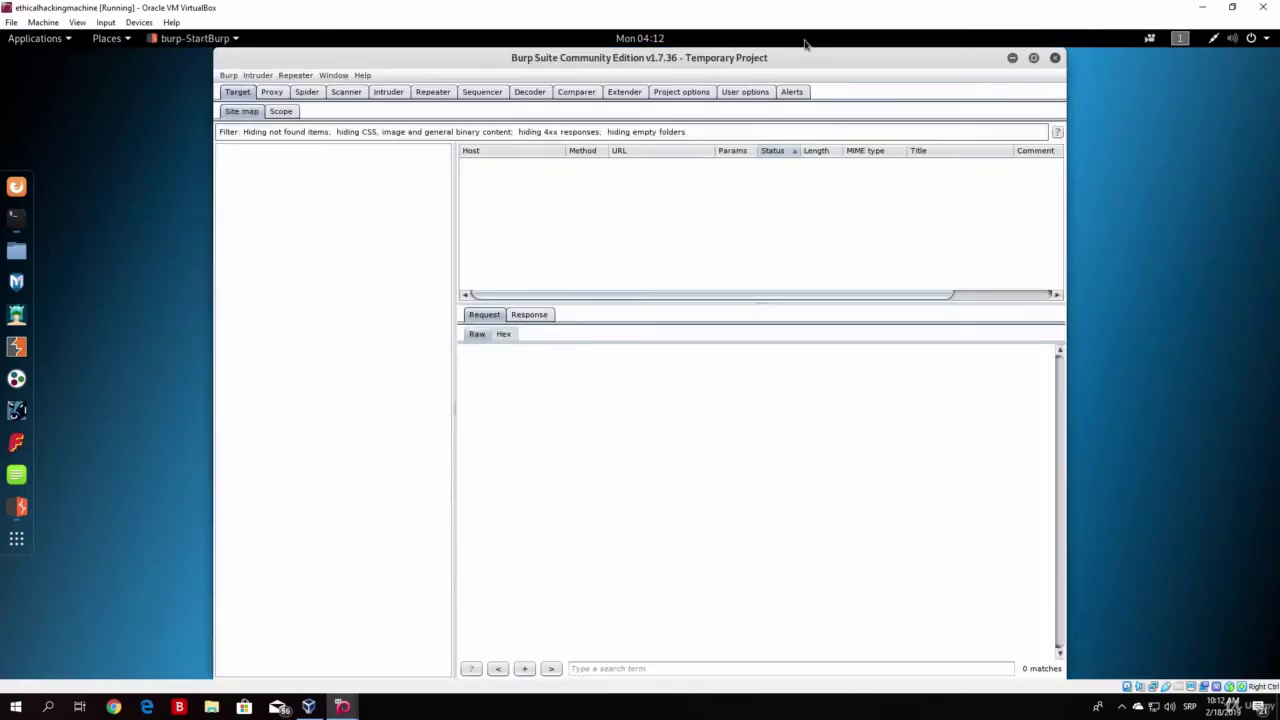
left_click_drag(791, 57, 1008, 190)
left_click(634, 137)
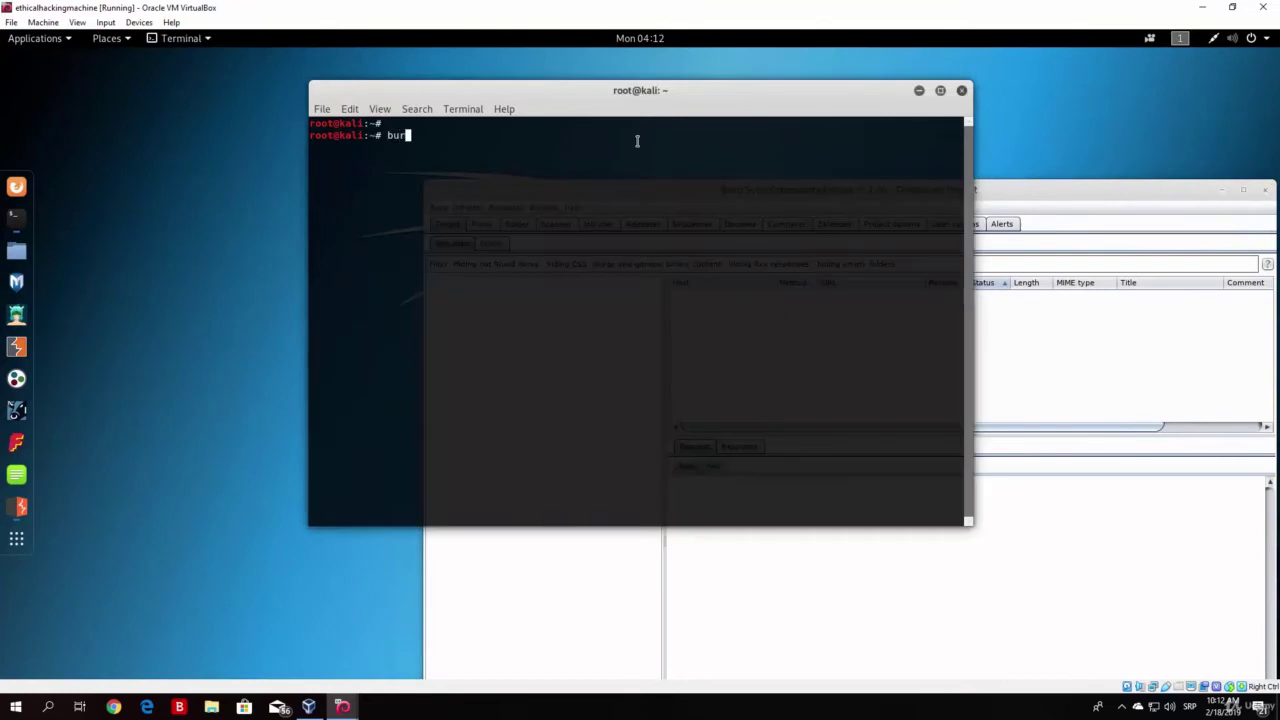
type("rpsuite")
left_click_drag(1008, 190, 854, 166)
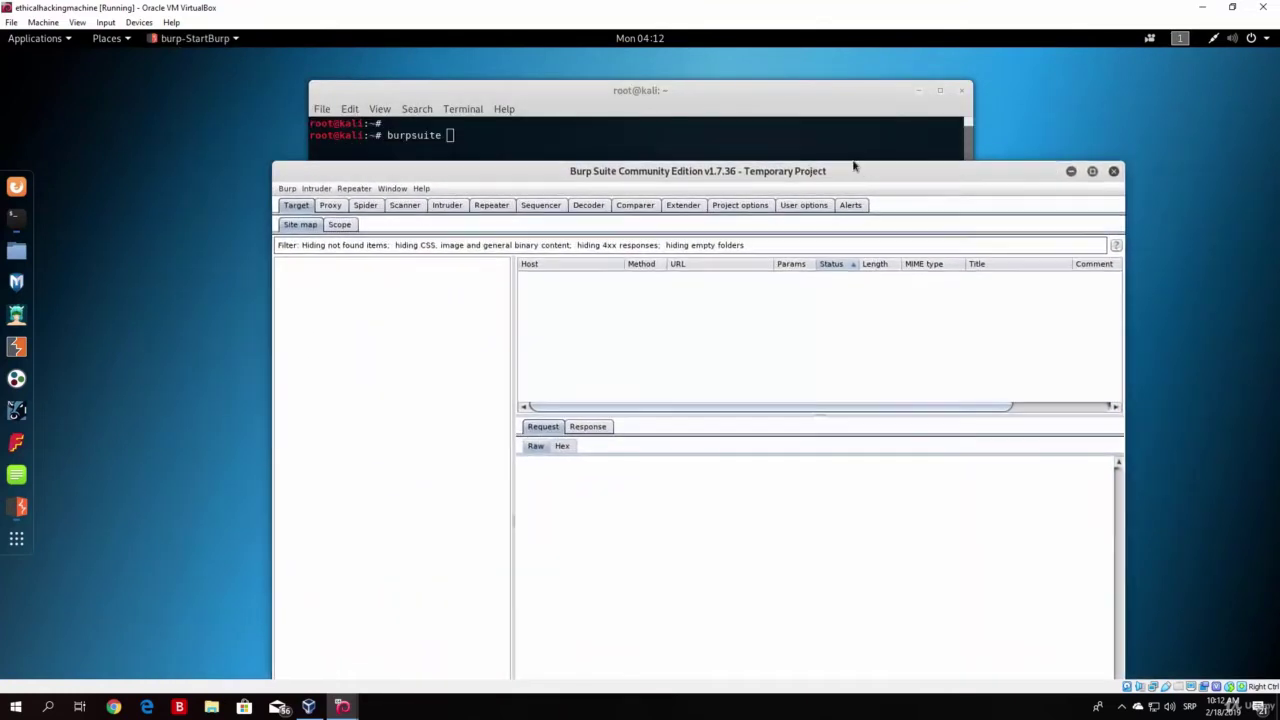
left_click(763, 137)
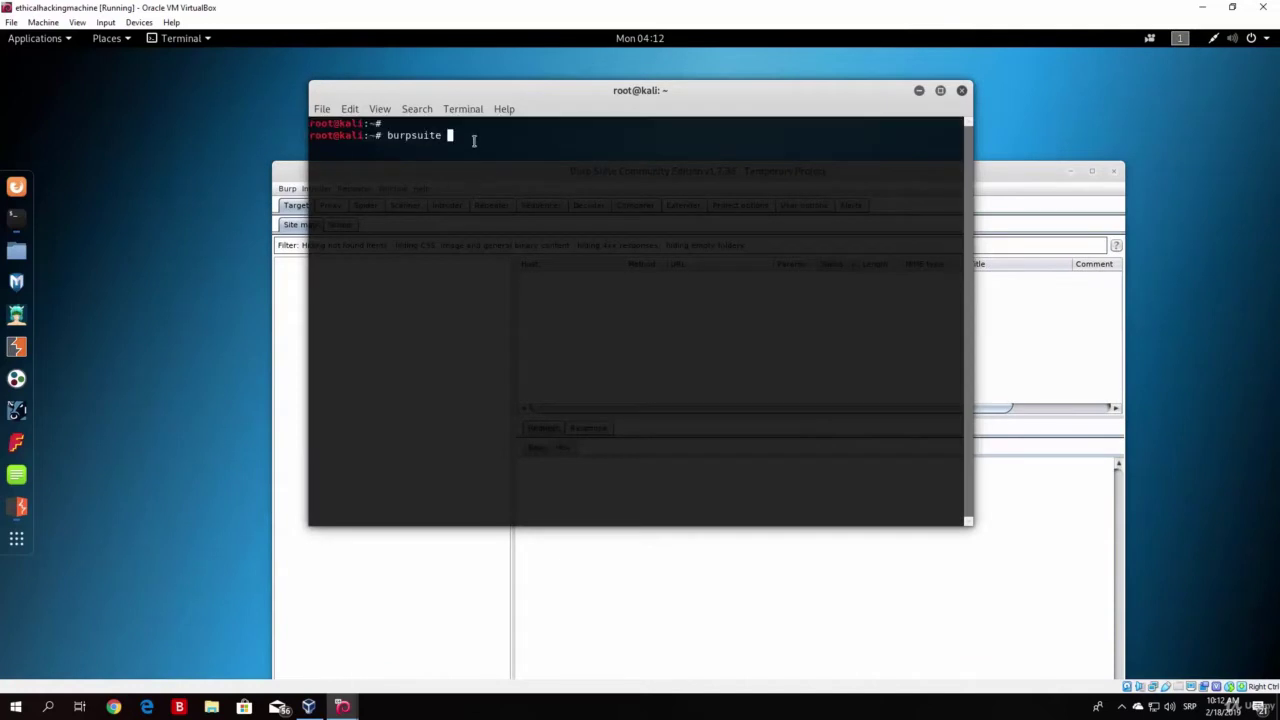
key("BackSpace")
key("BackSpace")
key("BackSpace")
key("BackSpace")
key("BackSpace")
key("BackSpace")
key("BackSpace")
key("BackSpace")
key("BackSpace")
key("BackSpace")
Step: Maximize the Burp Suite window and look over the proxy's Intercept and HTTP history views and the target site map
left_click_drag(997, 171, 988, 48)
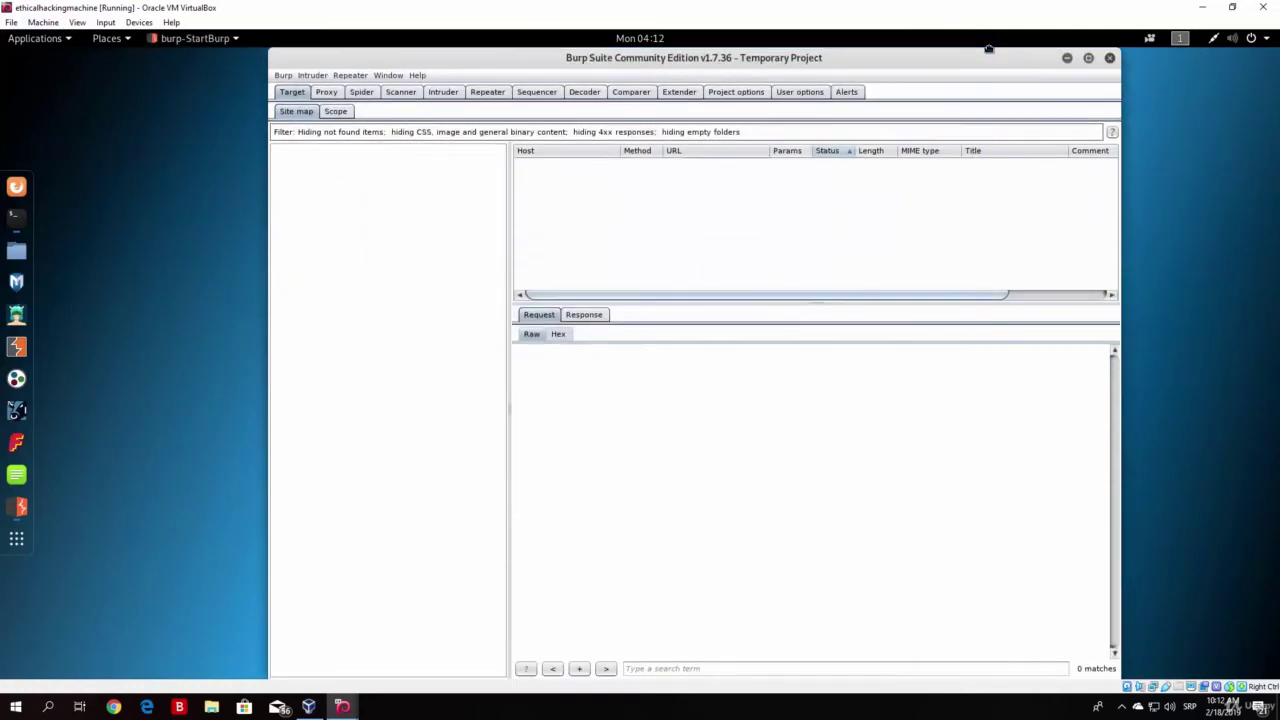
left_click(1088, 58)
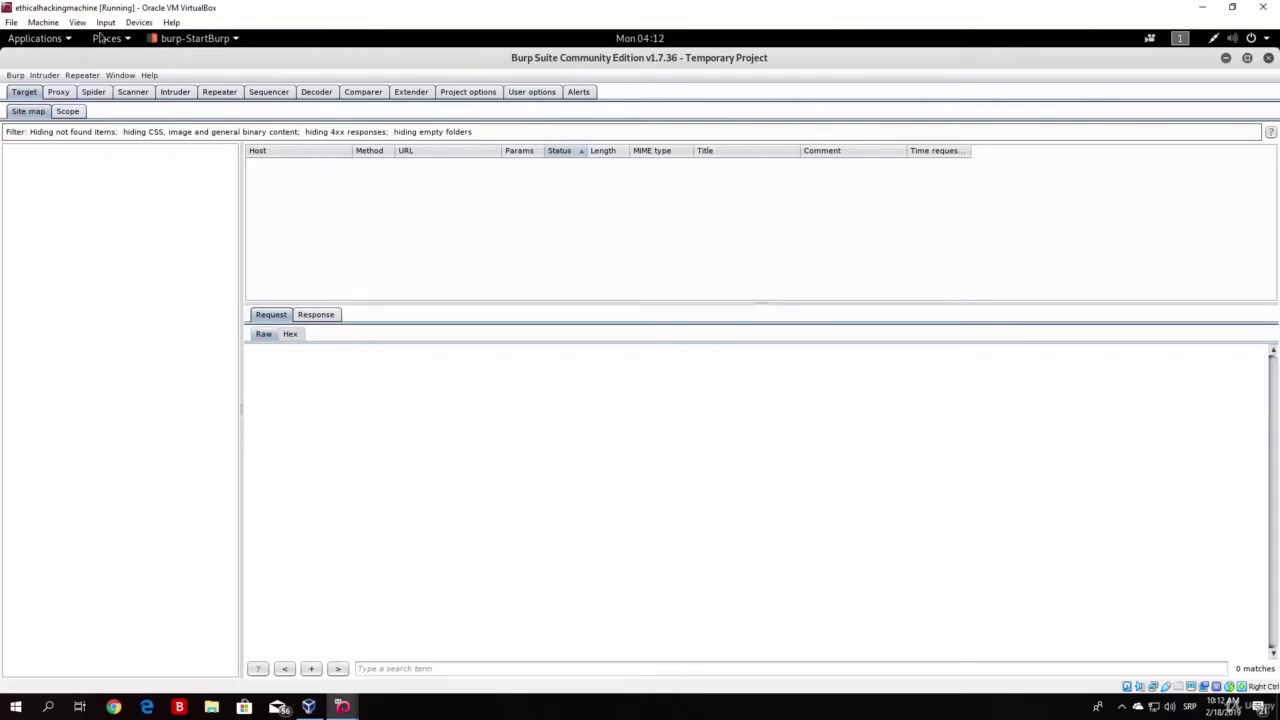
left_click(57, 96)
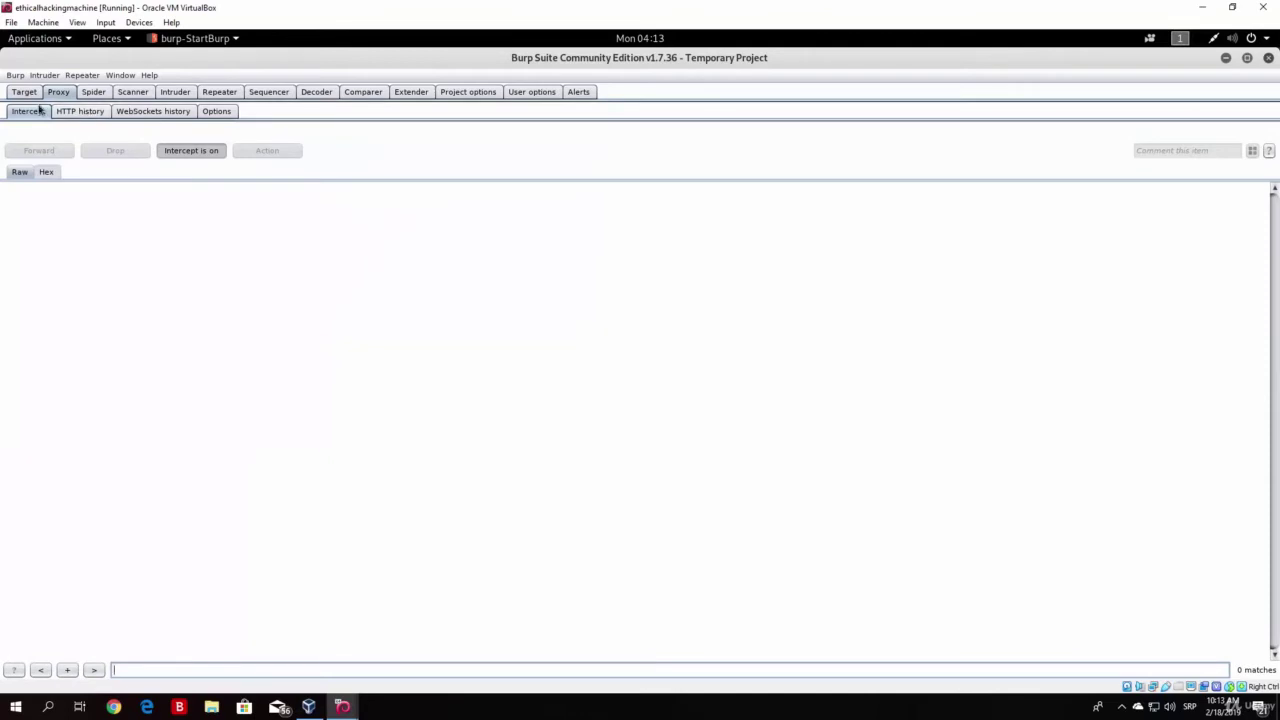
left_click(90, 111)
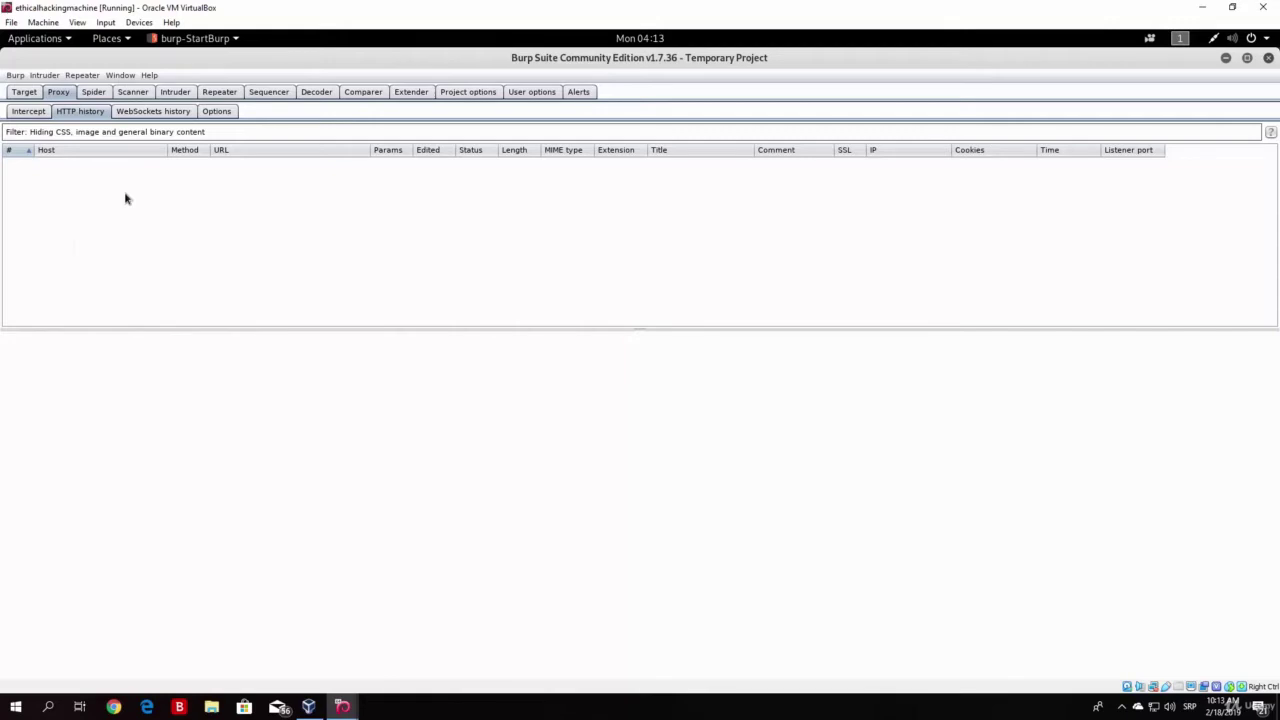
left_click(40, 112)
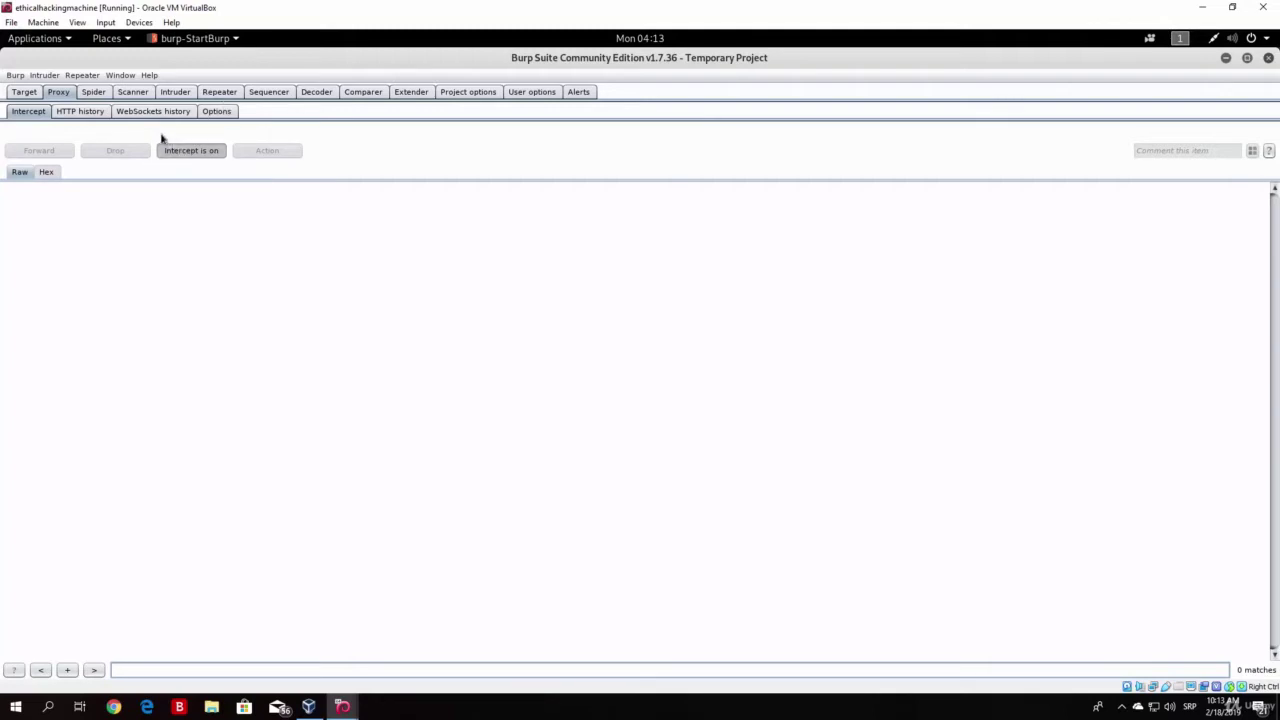
left_click(18, 93)
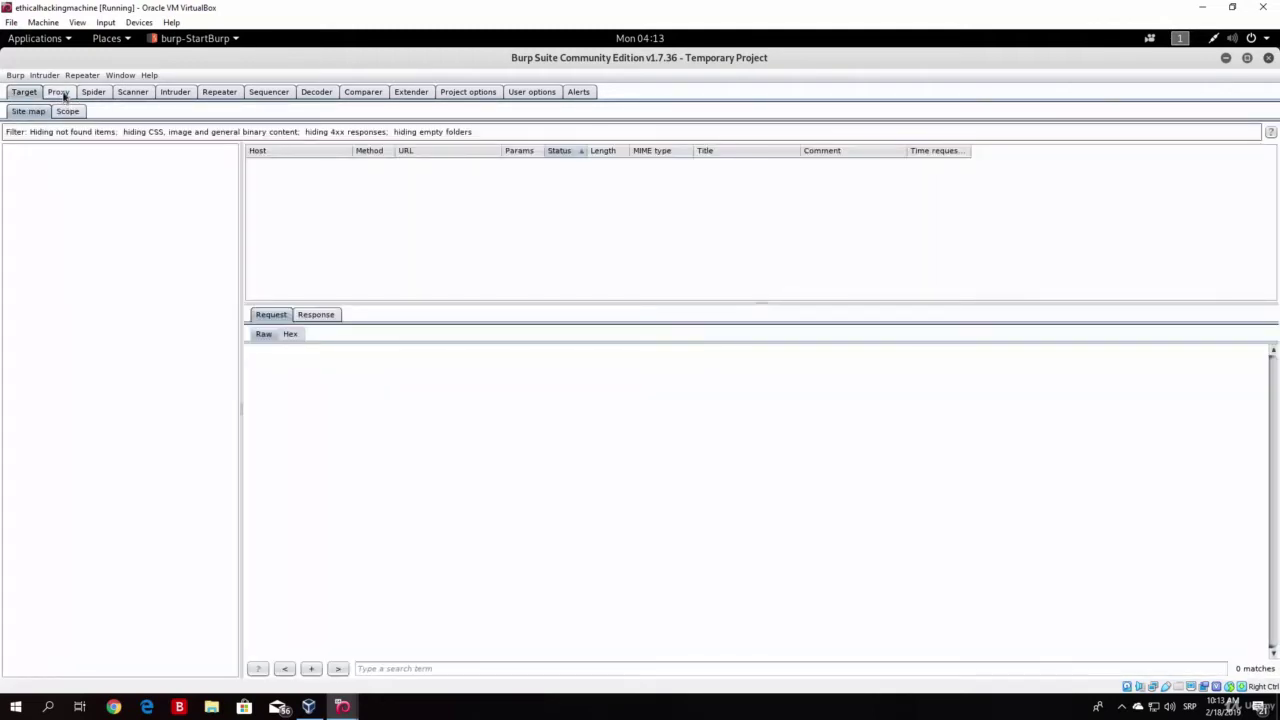
left_click(62, 93)
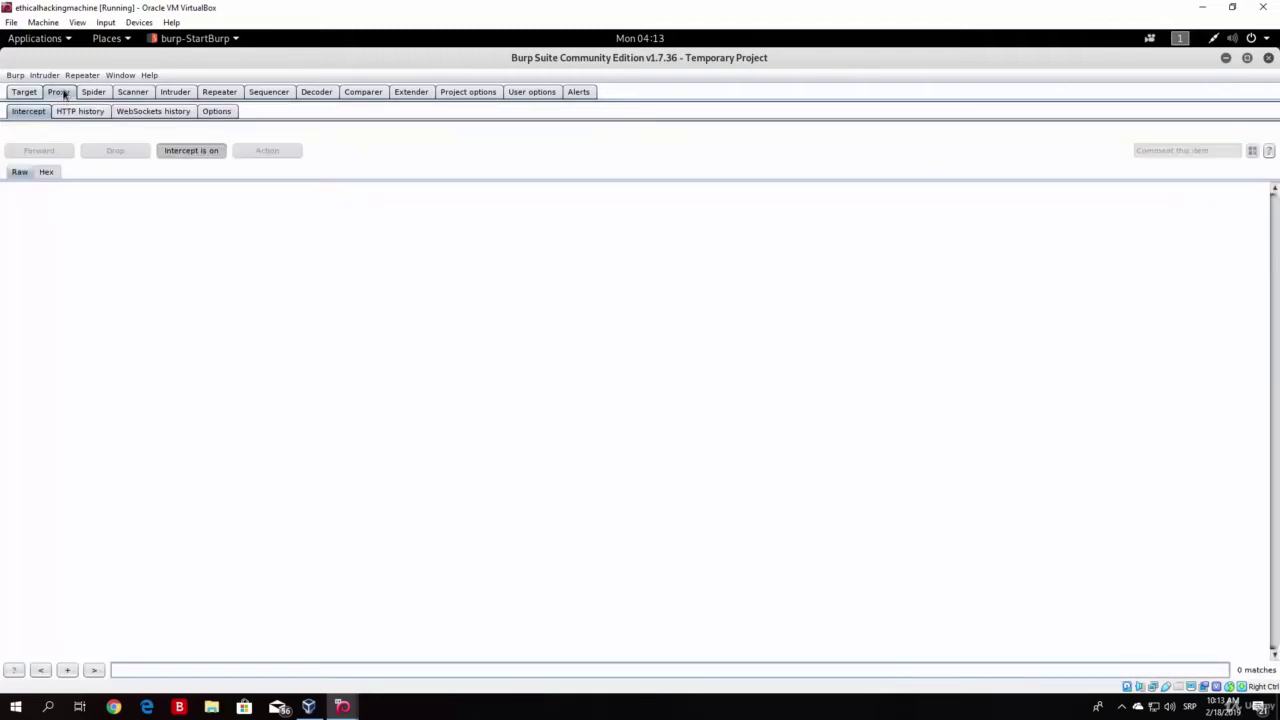
left_click(24, 92)
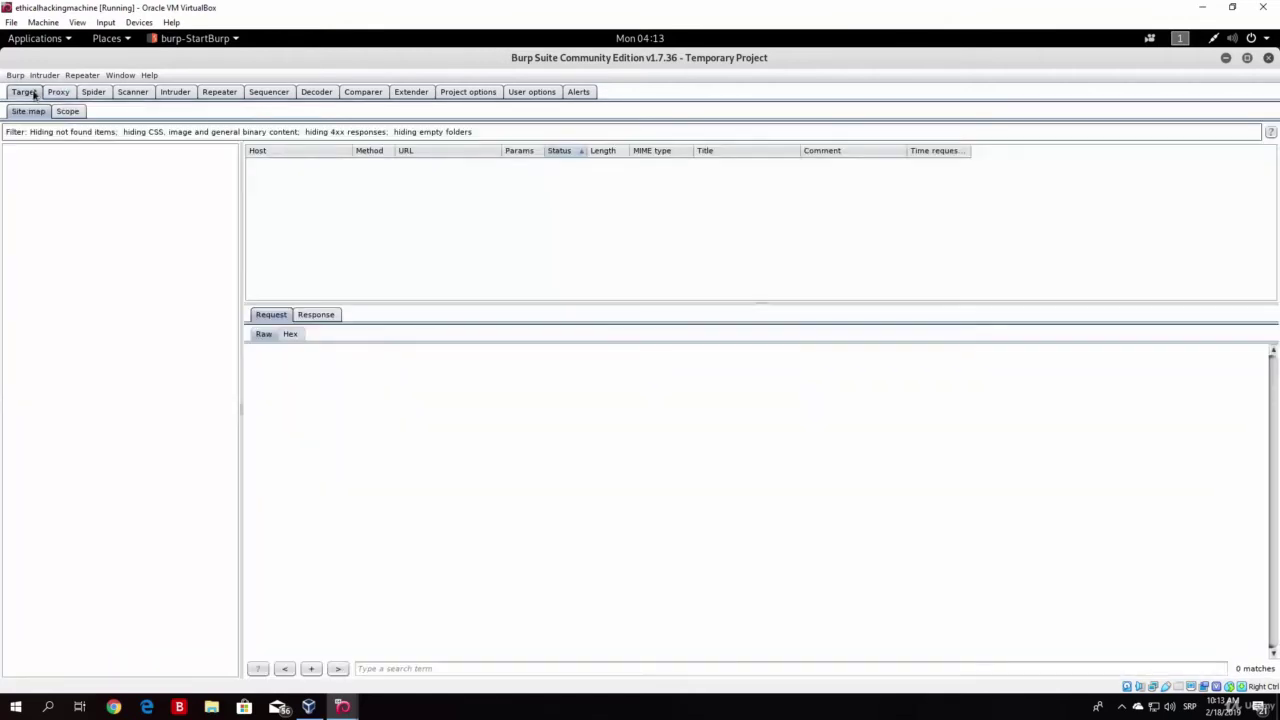
left_click(58, 92)
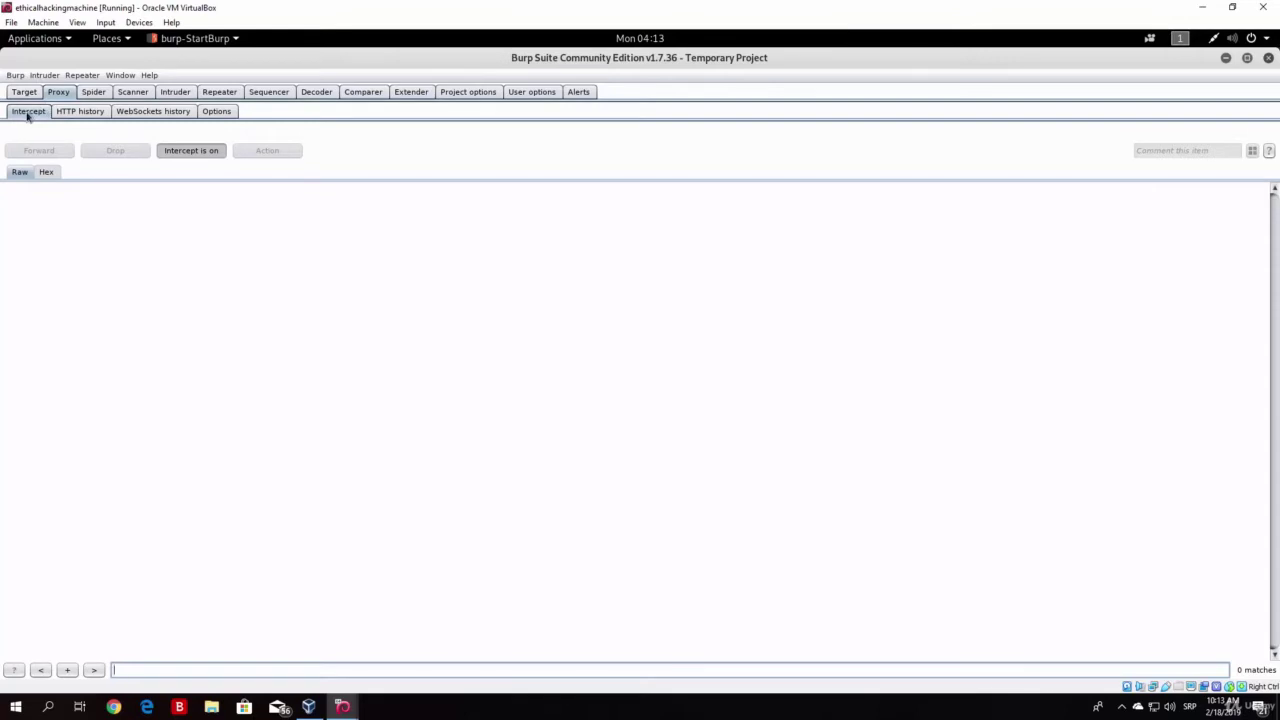
Step: Open the 127.0.0.1:8080 proxy listener for editing in the proxy options
left_click(217, 112)
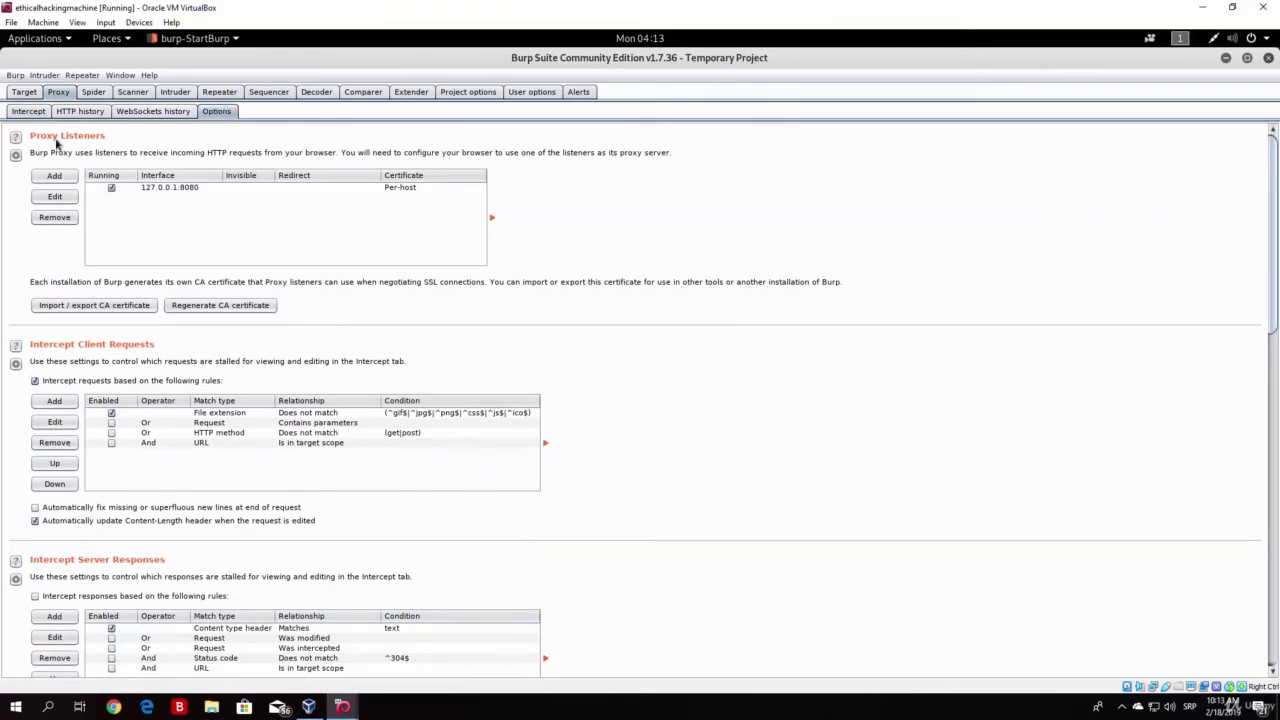
left_click(165, 193)
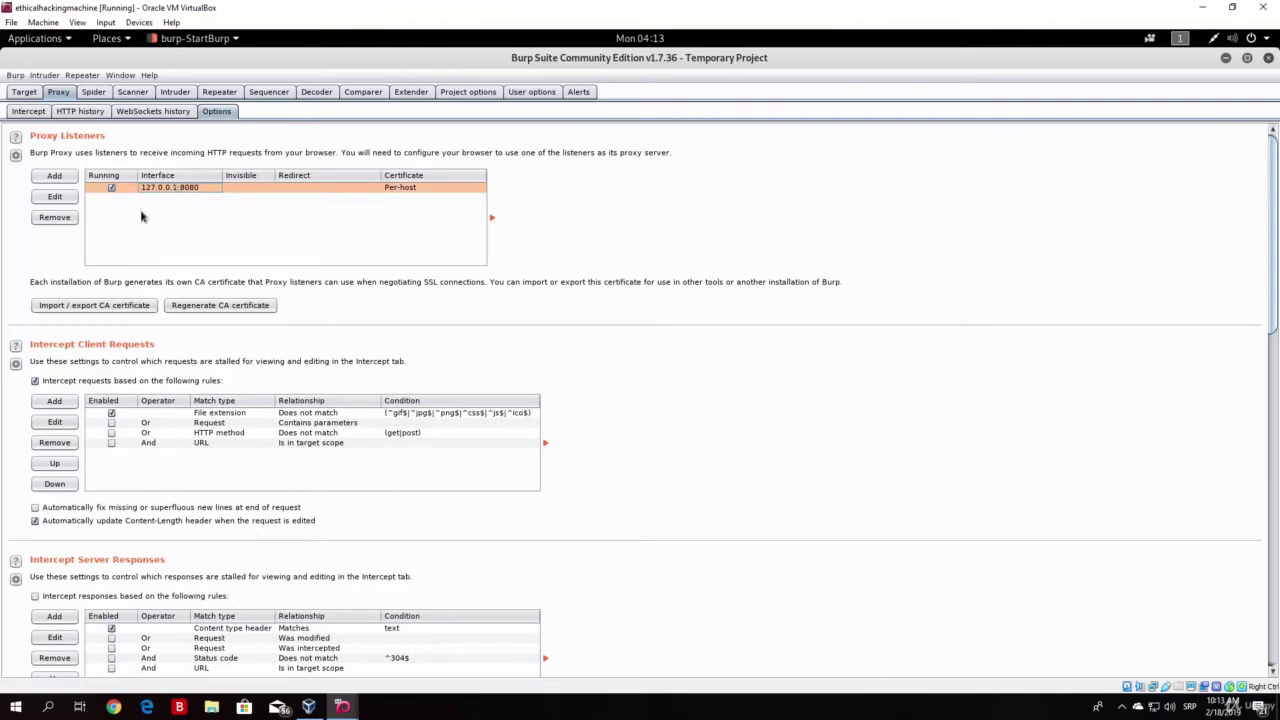
left_click(54, 197)
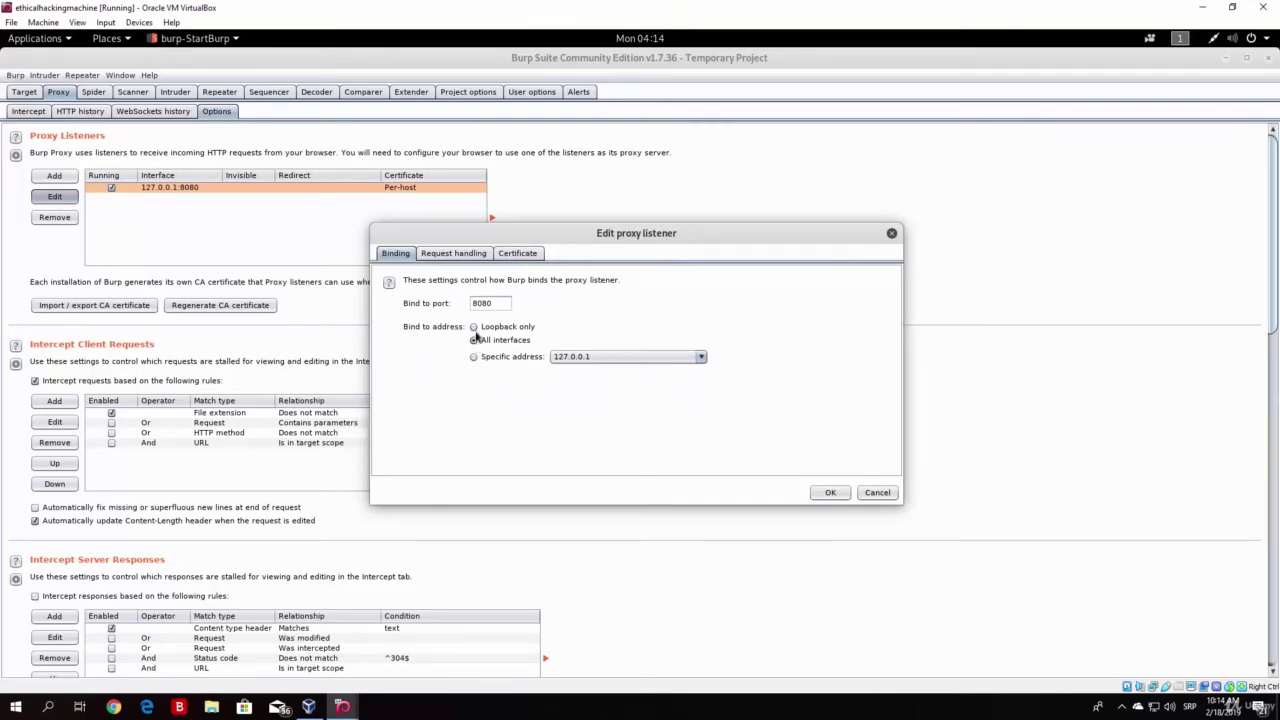
Step: Try binding the proxy listener to the specific addresses 192.168.1.6 and 127.0.0.1
left_click(474, 328)
left_click(475, 357)
left_click(573, 360)
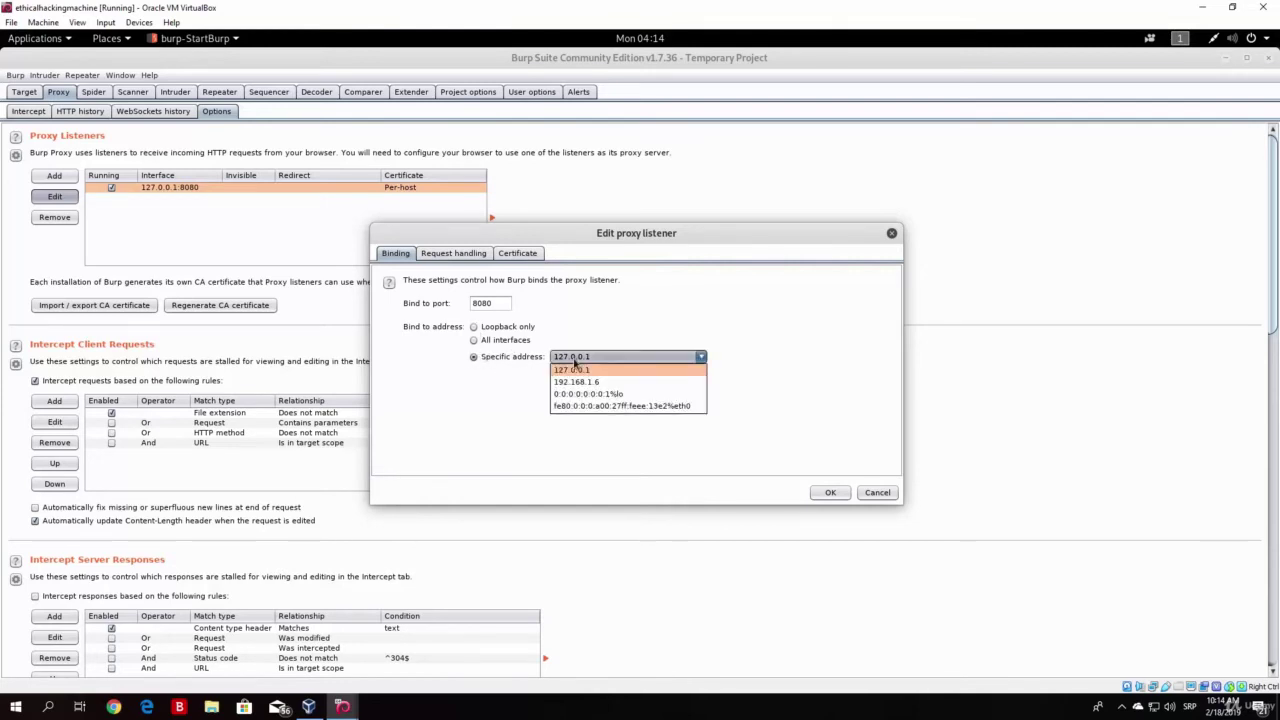
left_click(574, 382)
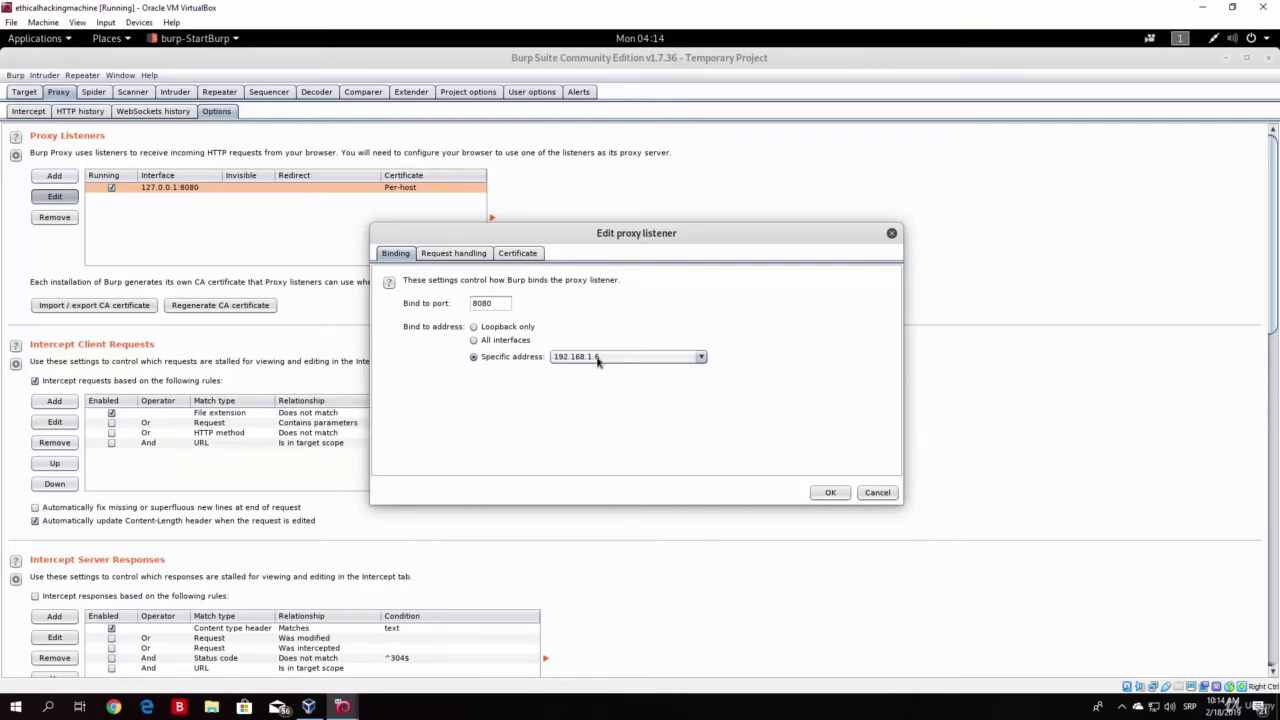
left_click(604, 362)
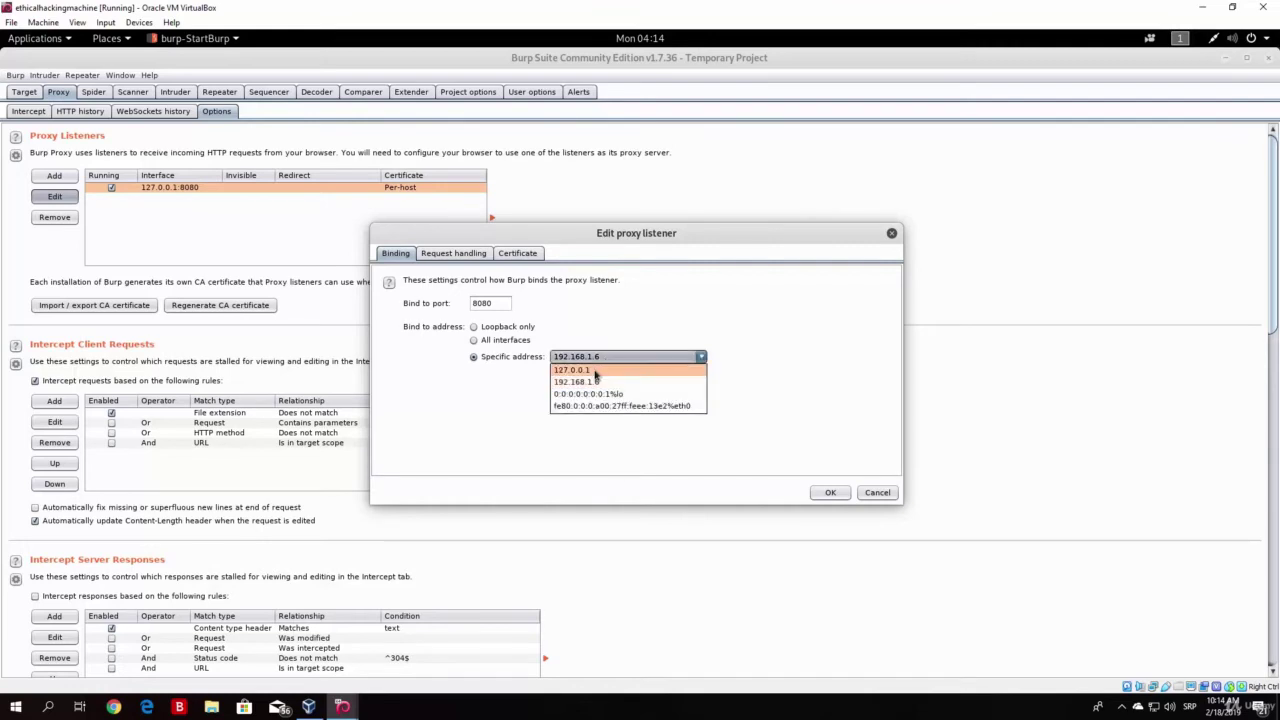
left_click(598, 369)
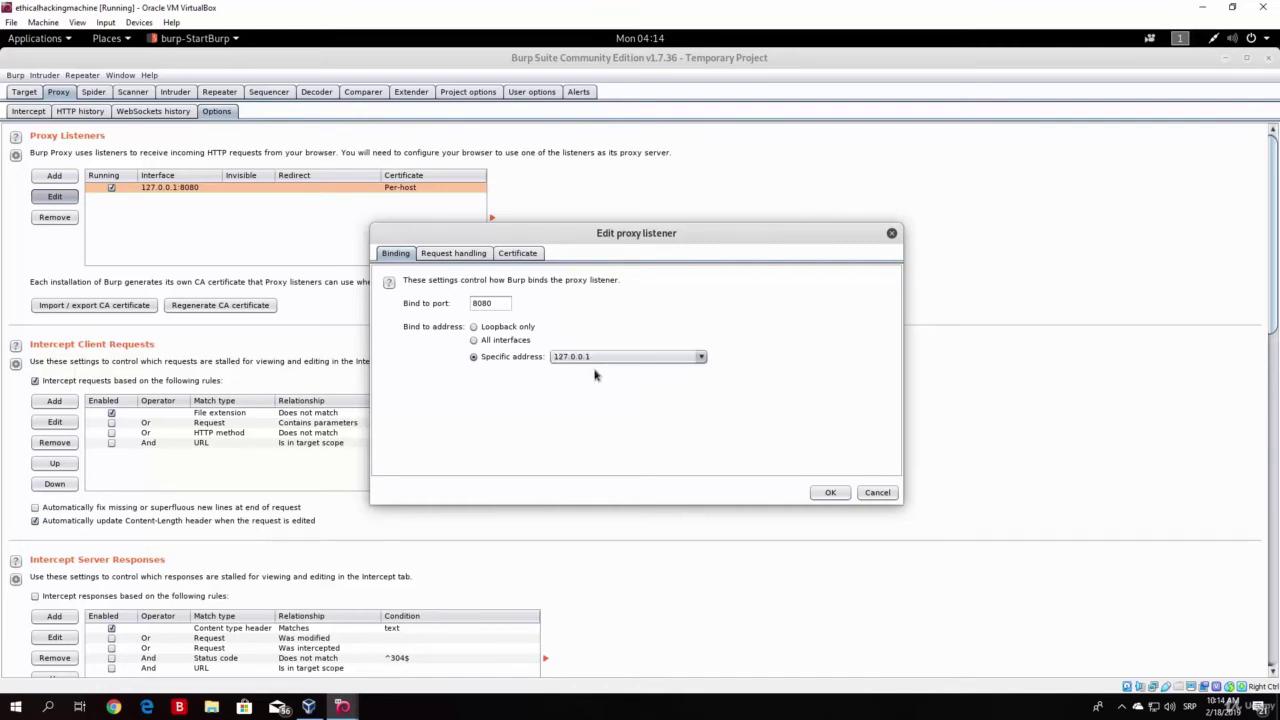
Step: Bind the proxy listener to Loopback only and save its settings
left_click(474, 328)
left_click(829, 492)
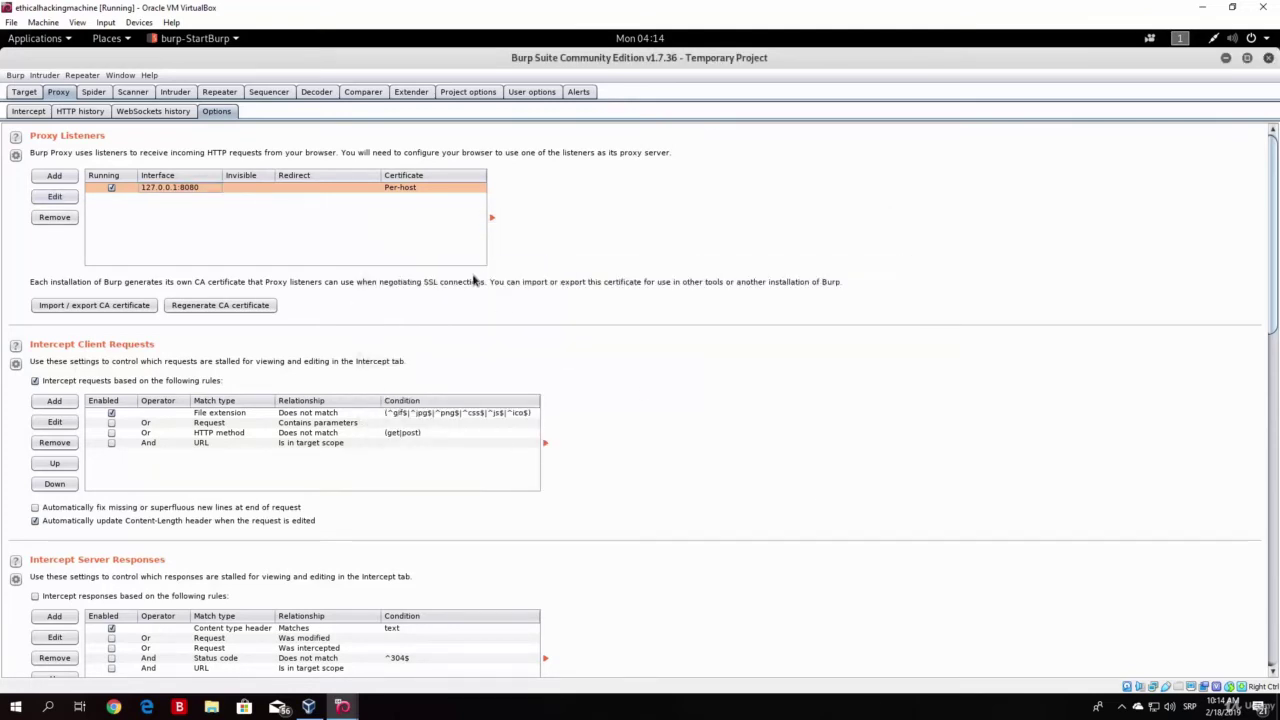
Step: Shrink the Burp Suite window, switch to Firefox and open its network proxy connection settings
left_click(1247, 57)
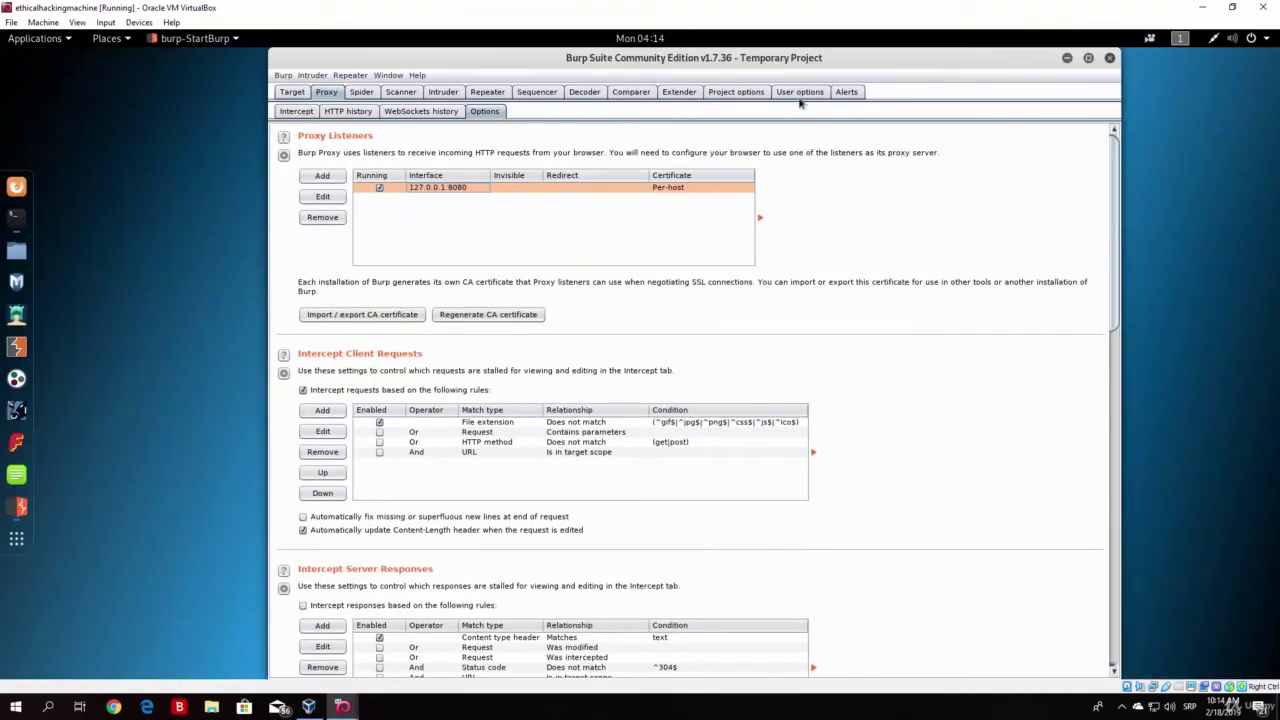
left_click(16, 186)
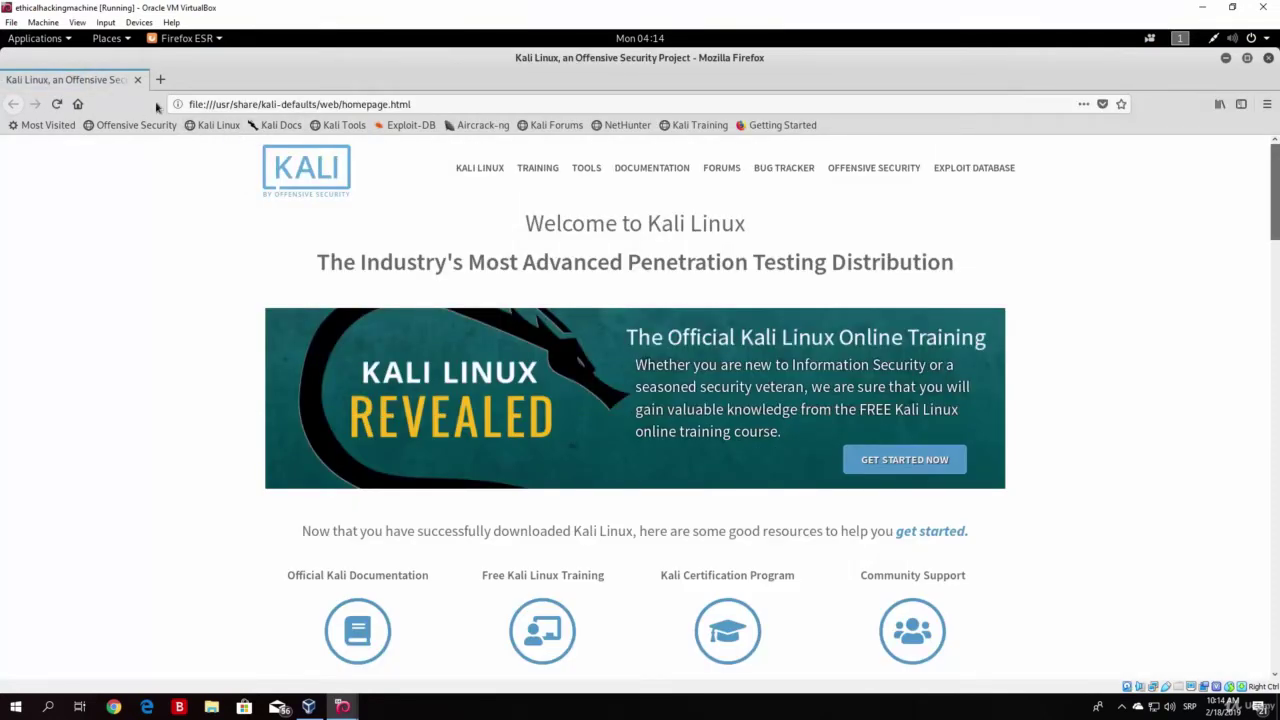
left_click(1267, 106)
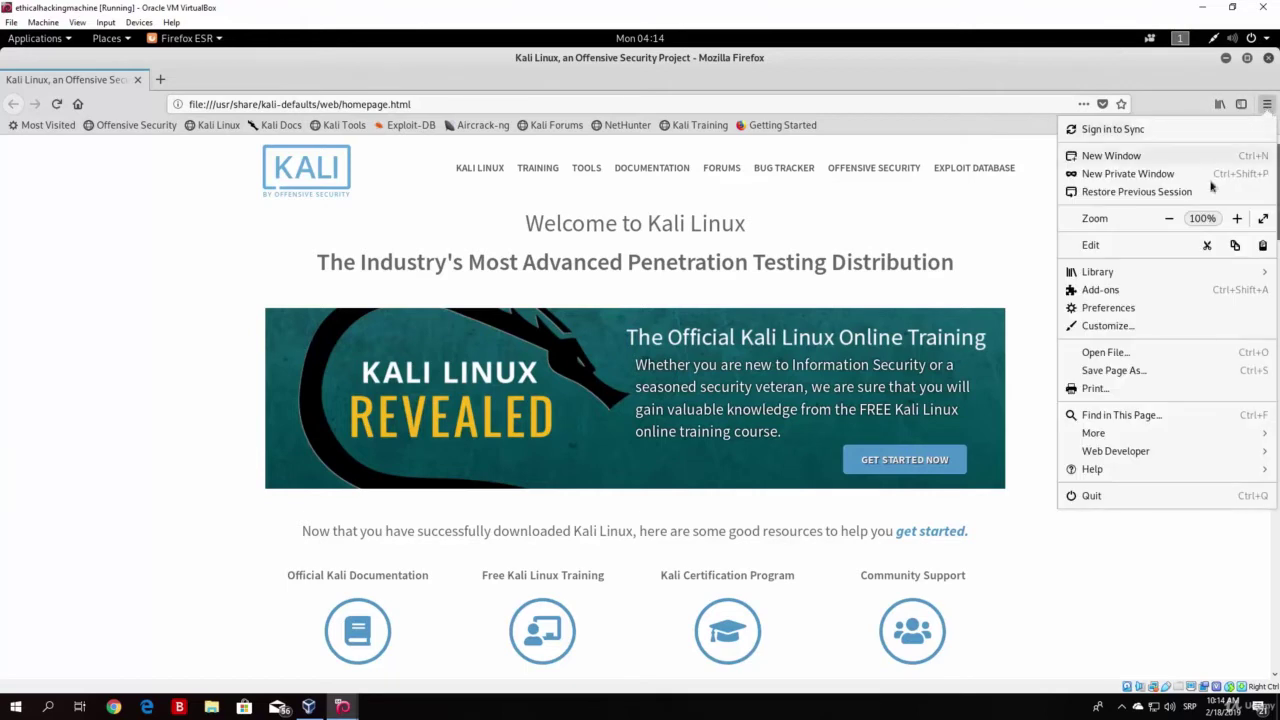
left_click(1082, 308)
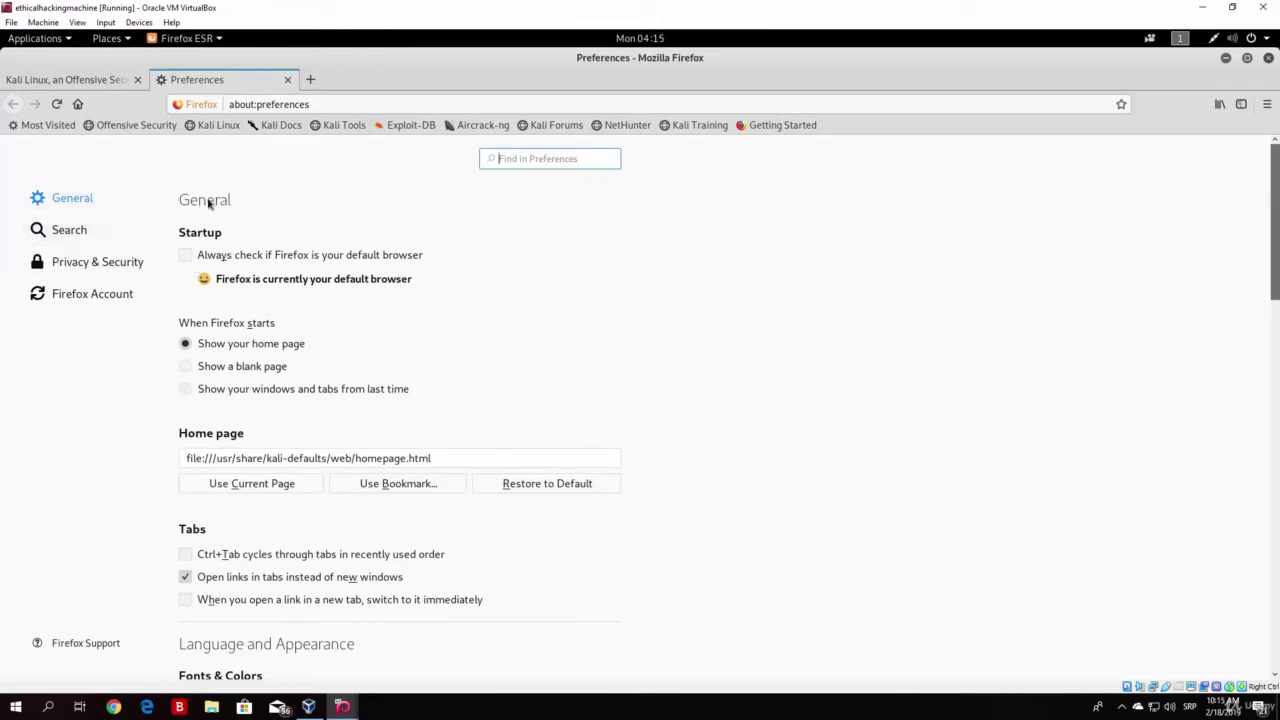
left_click_drag(1277, 183, 1277, 604)
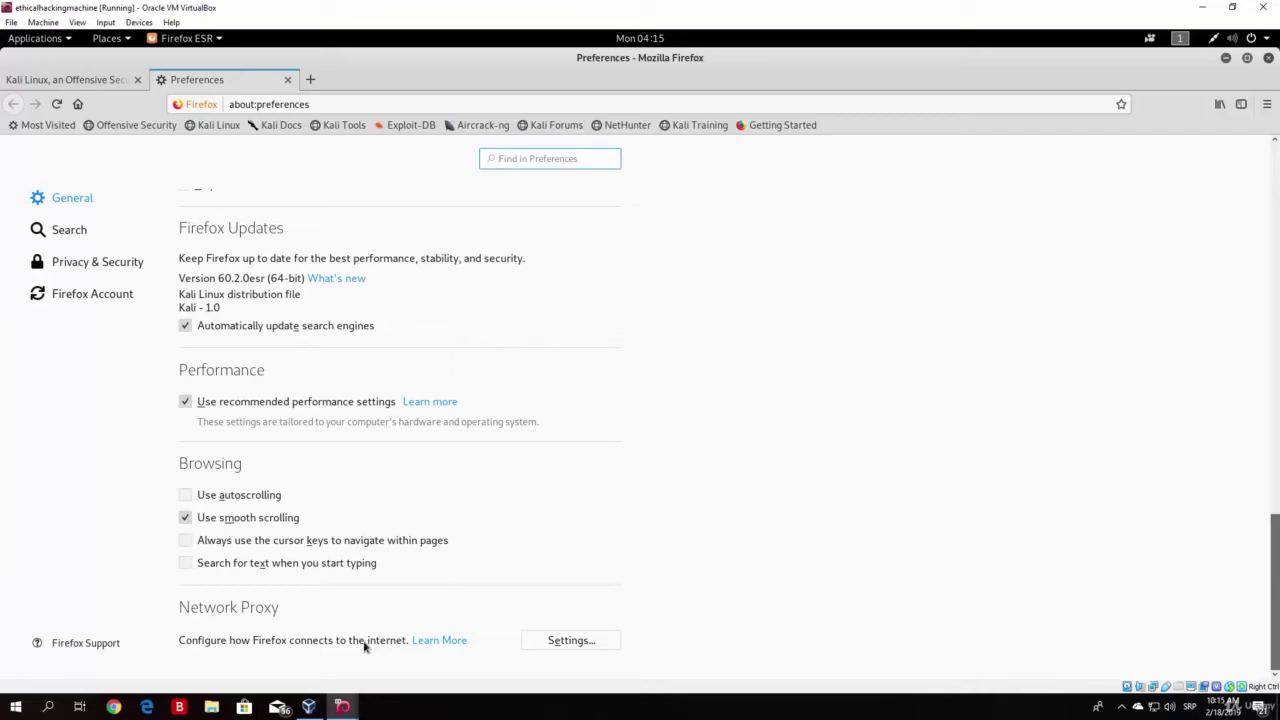
left_click(571, 640)
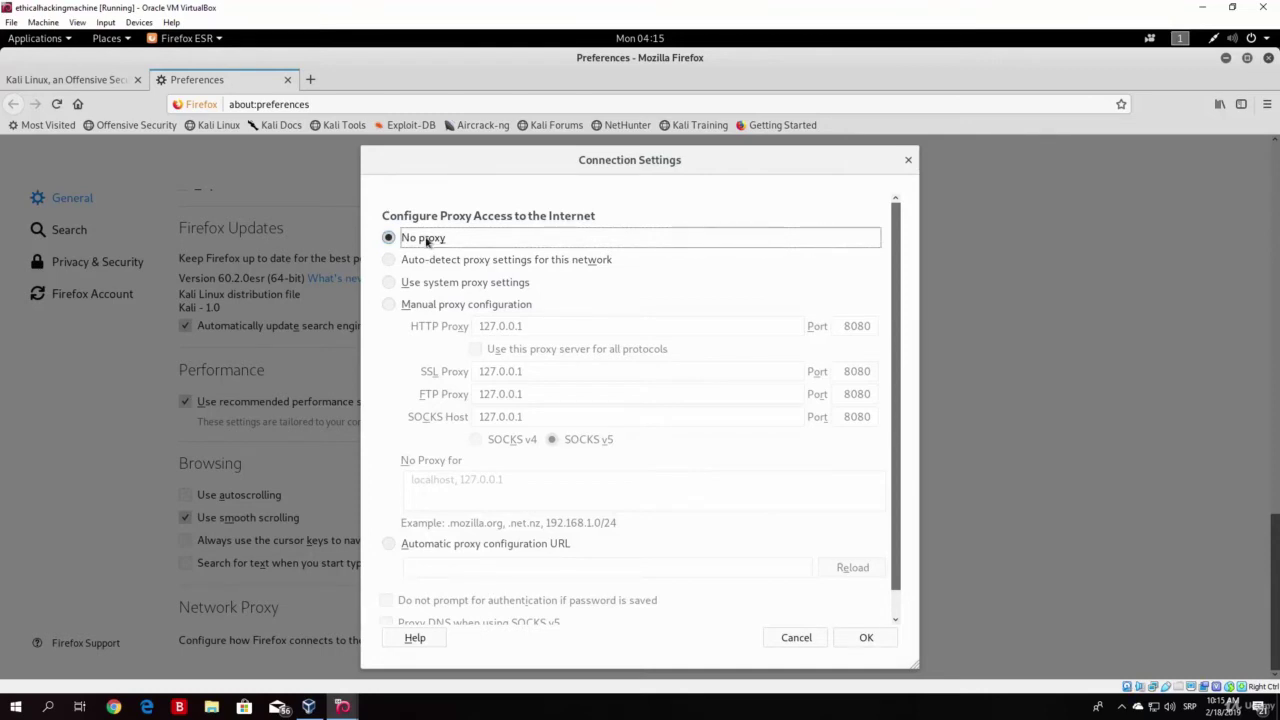
Step: Select manual proxy configuration and check the proxy host and port fields for each protocol
left_click(389, 306)
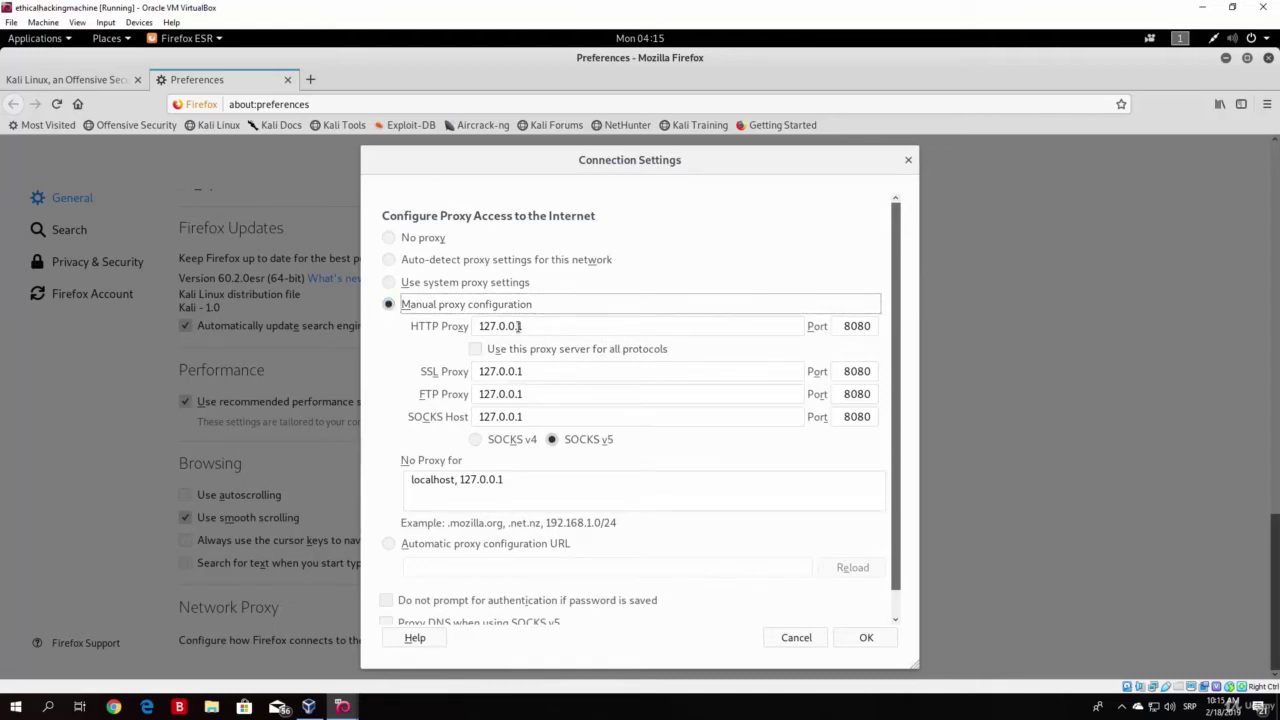
left_click_drag(411, 327, 467, 324)
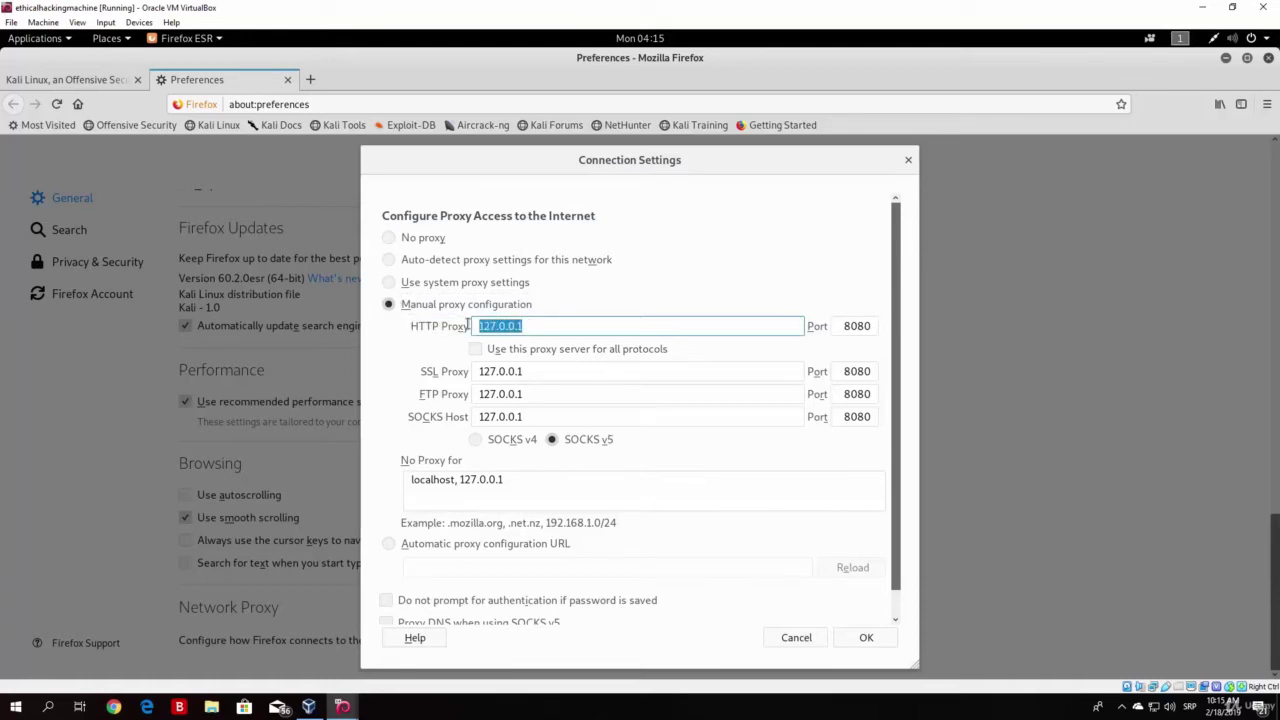
left_click(874, 326)
left_click(810, 286)
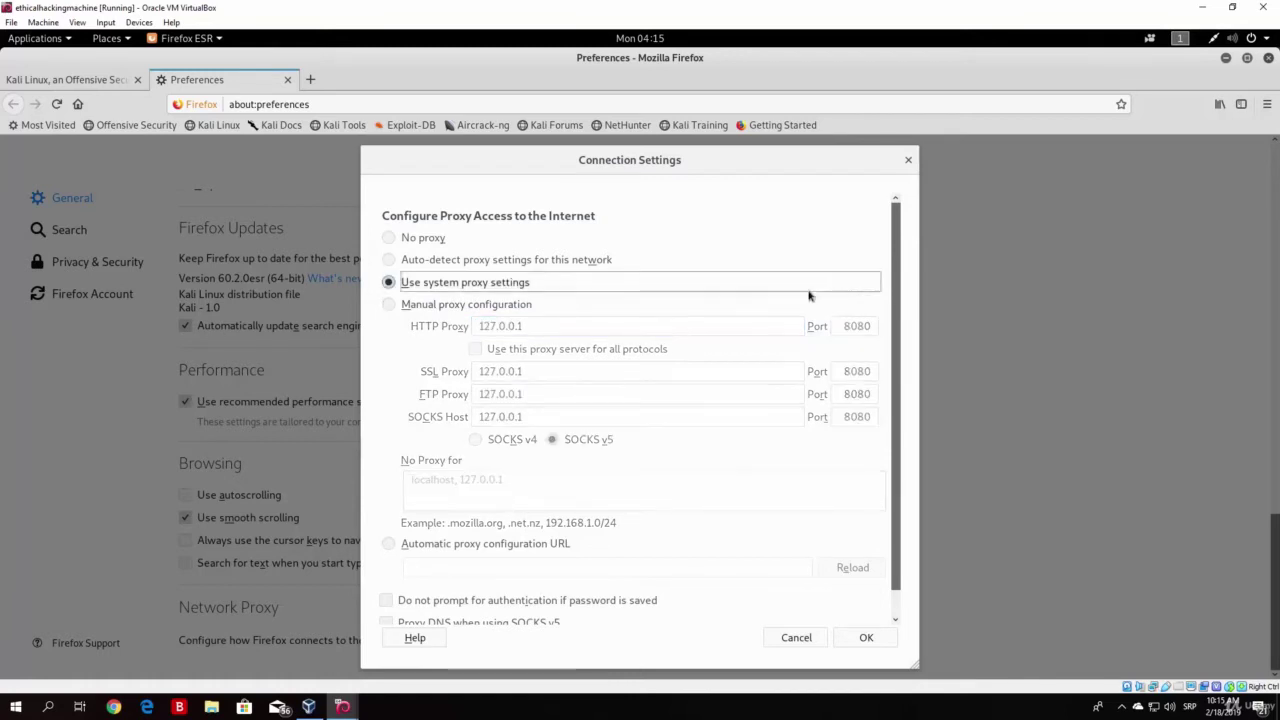
left_click(390, 305)
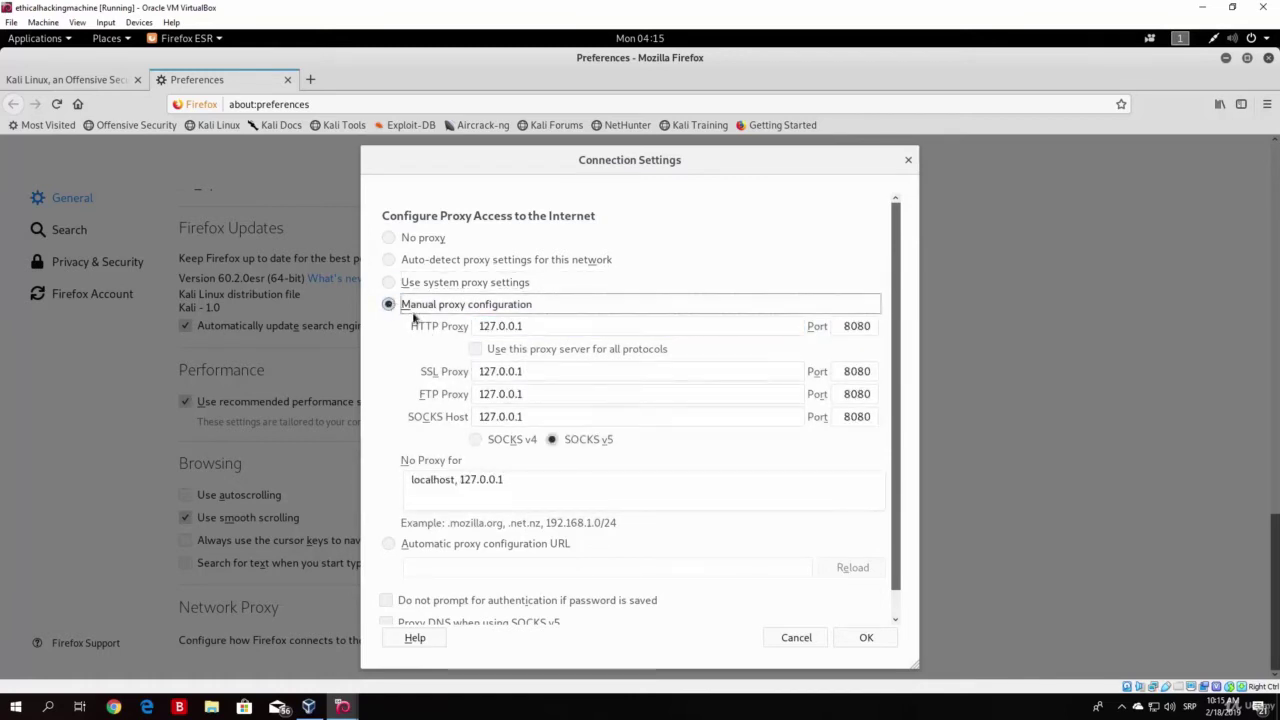
left_click_drag(411, 330, 645, 440)
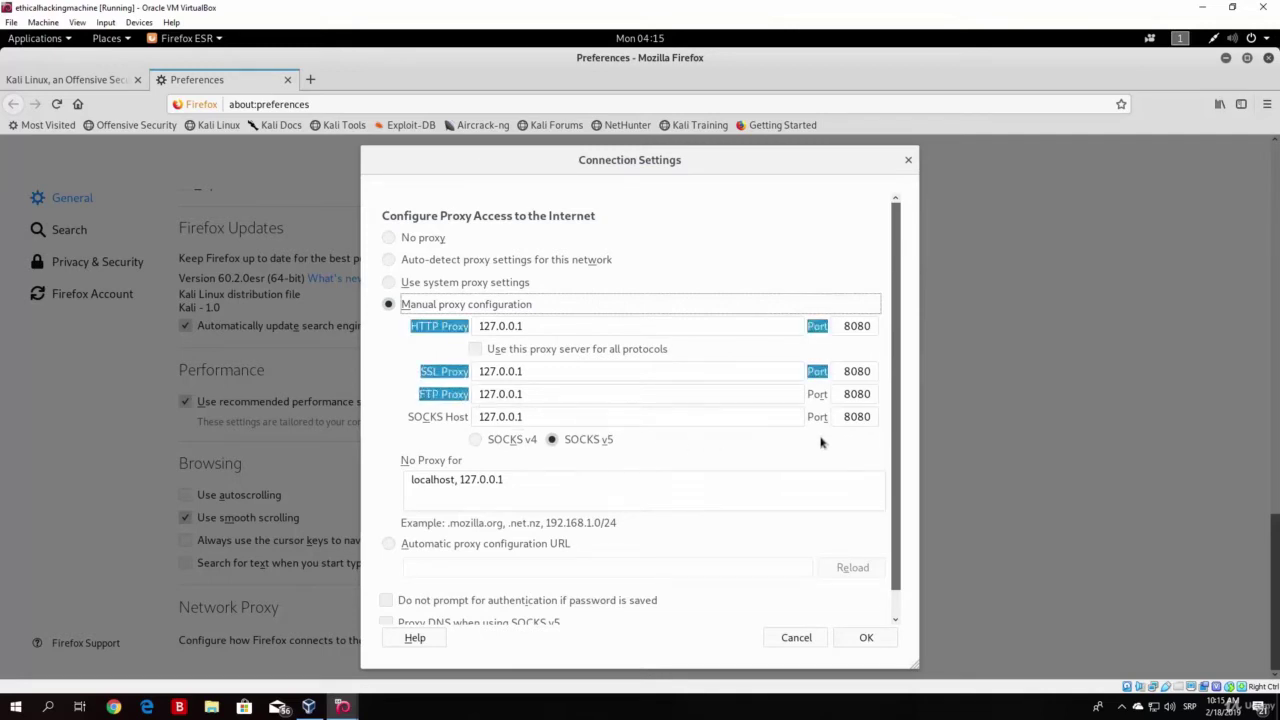
left_click(394, 378)
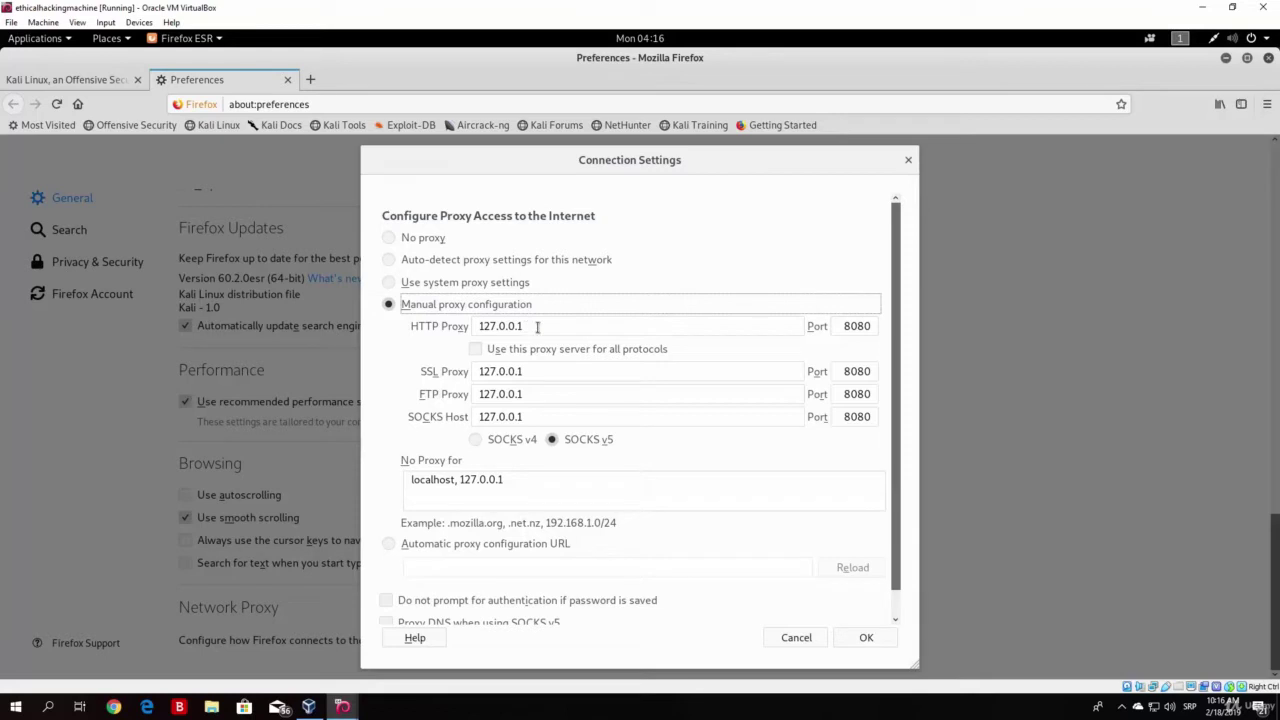
left_click(871, 327)
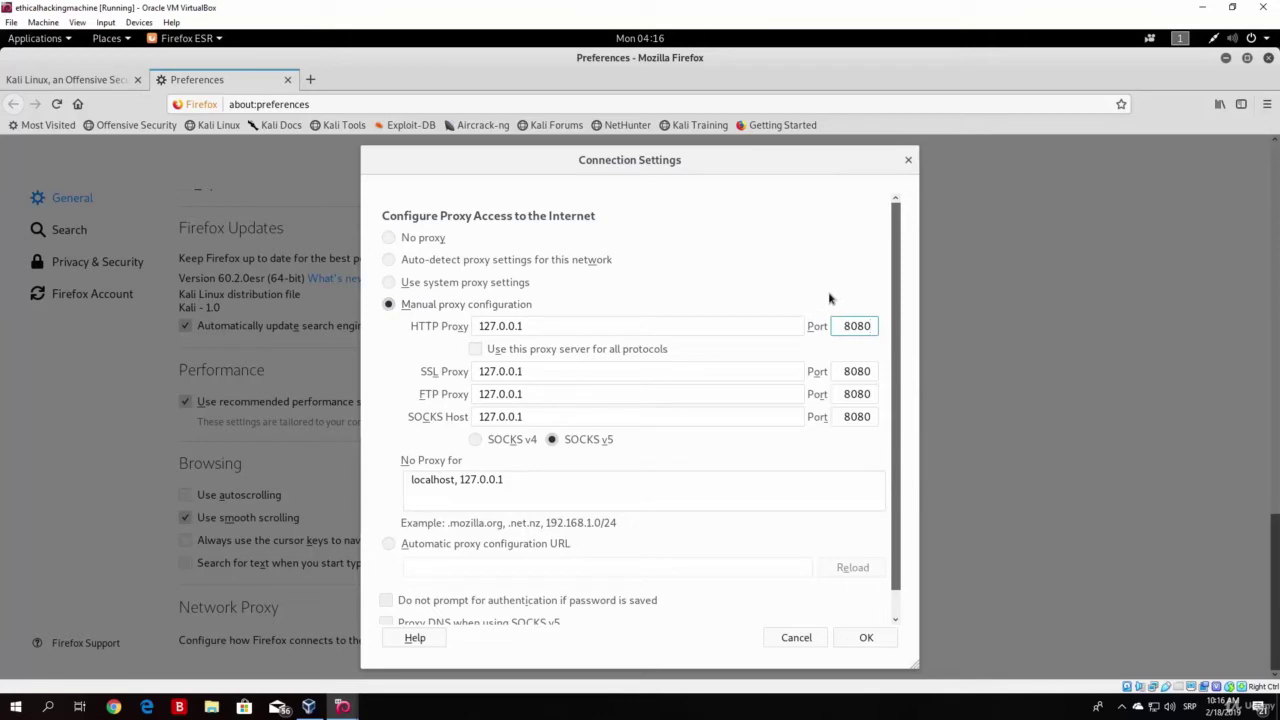
left_click(835, 346)
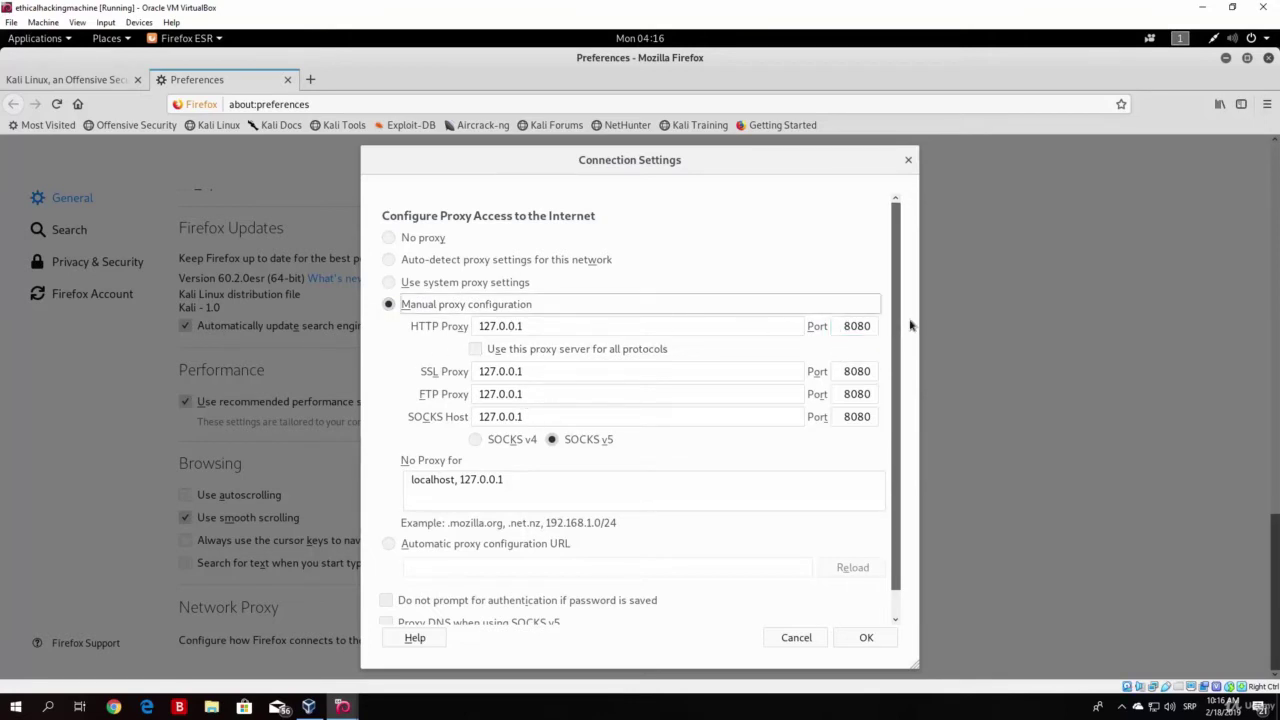
Step: Choose SOCKS v5 for the SOCKS host, save the connection settings and recheck the selected proxy mode
left_click(511, 448)
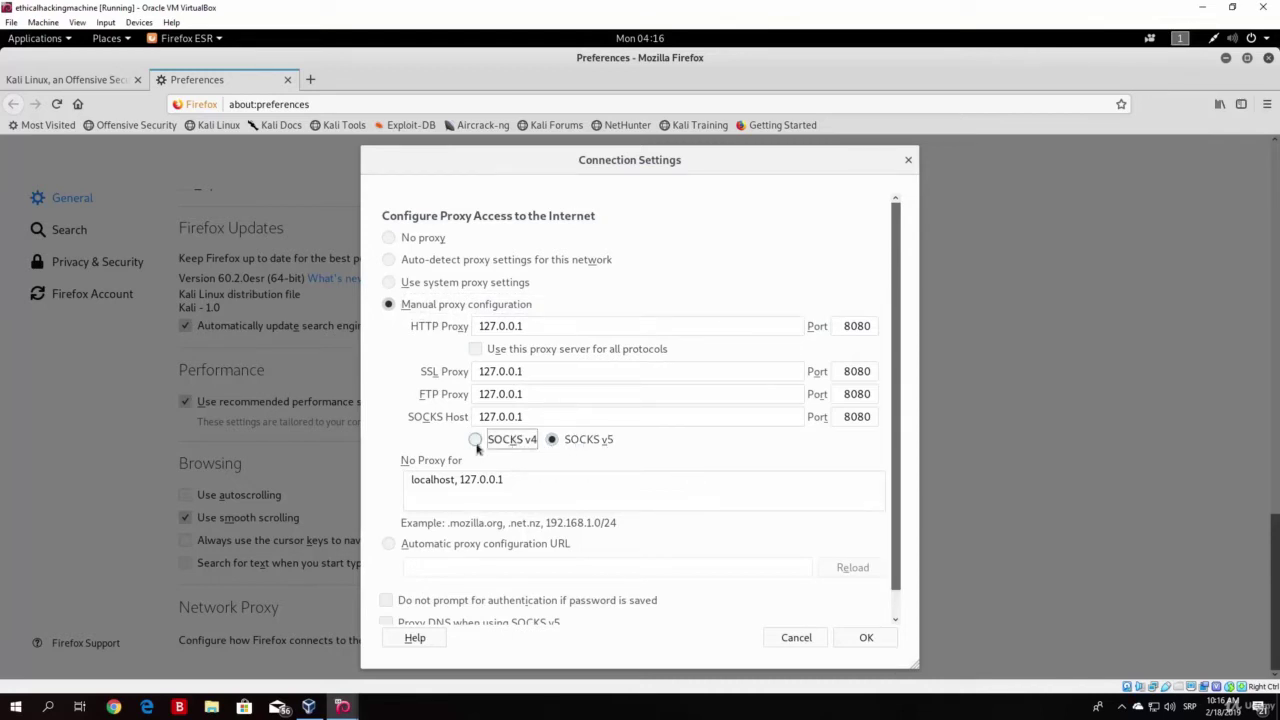
left_click(551, 442)
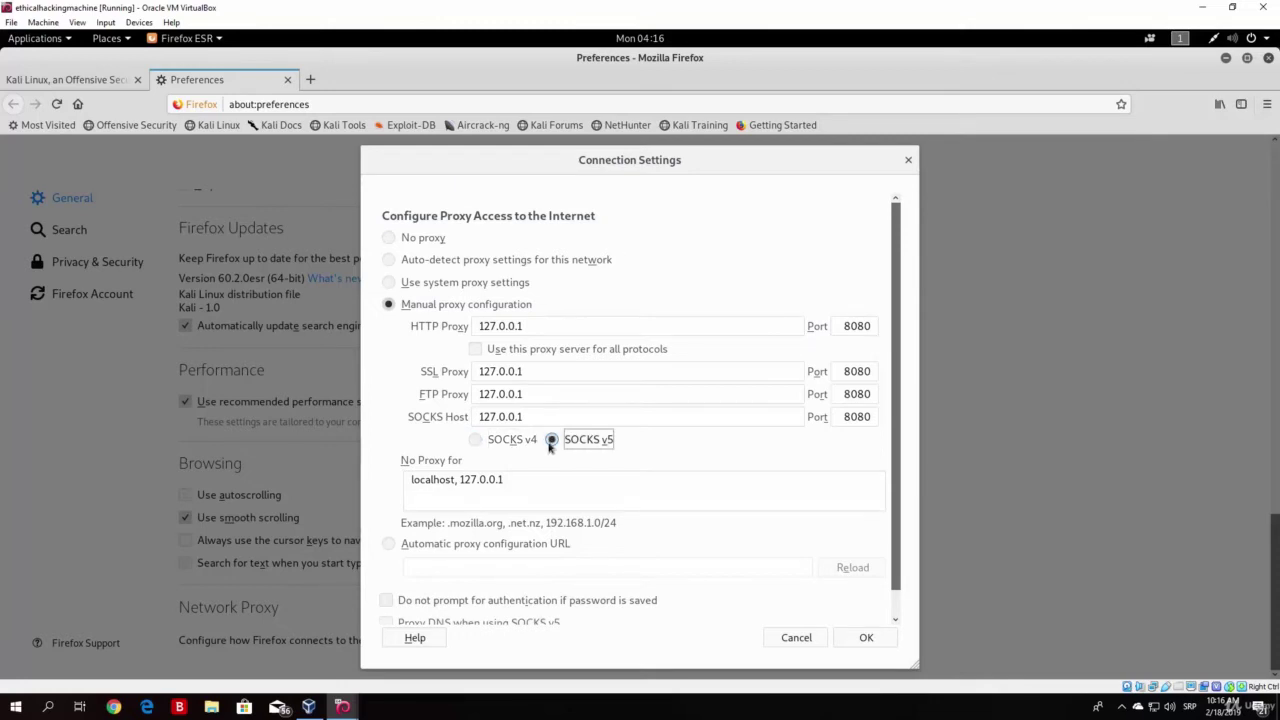
left_click(865, 638)
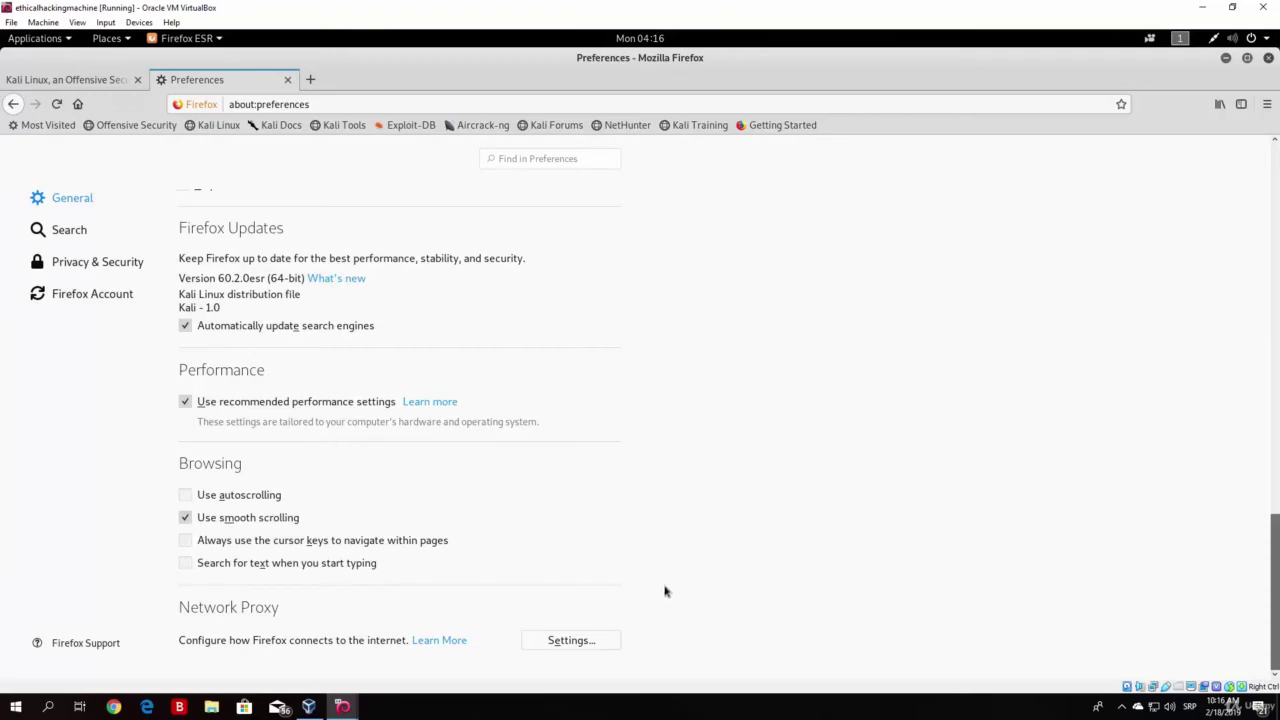
left_click(574, 641)
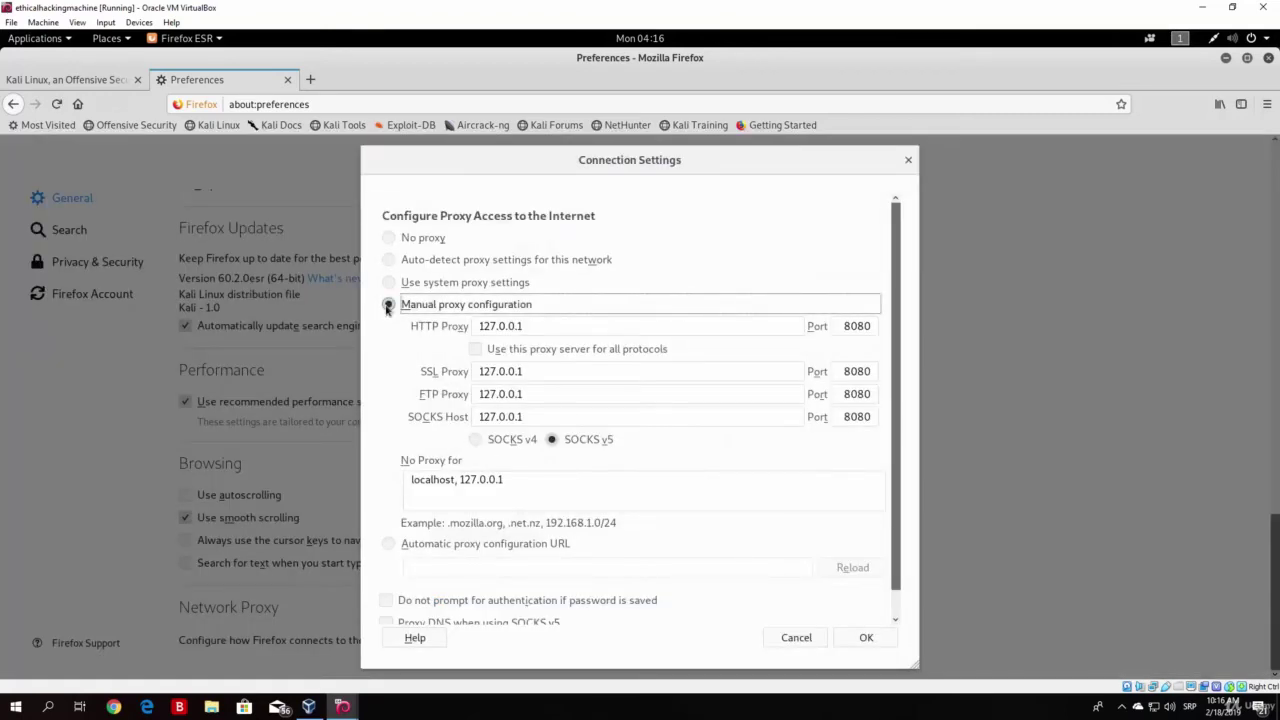
left_click(863, 641)
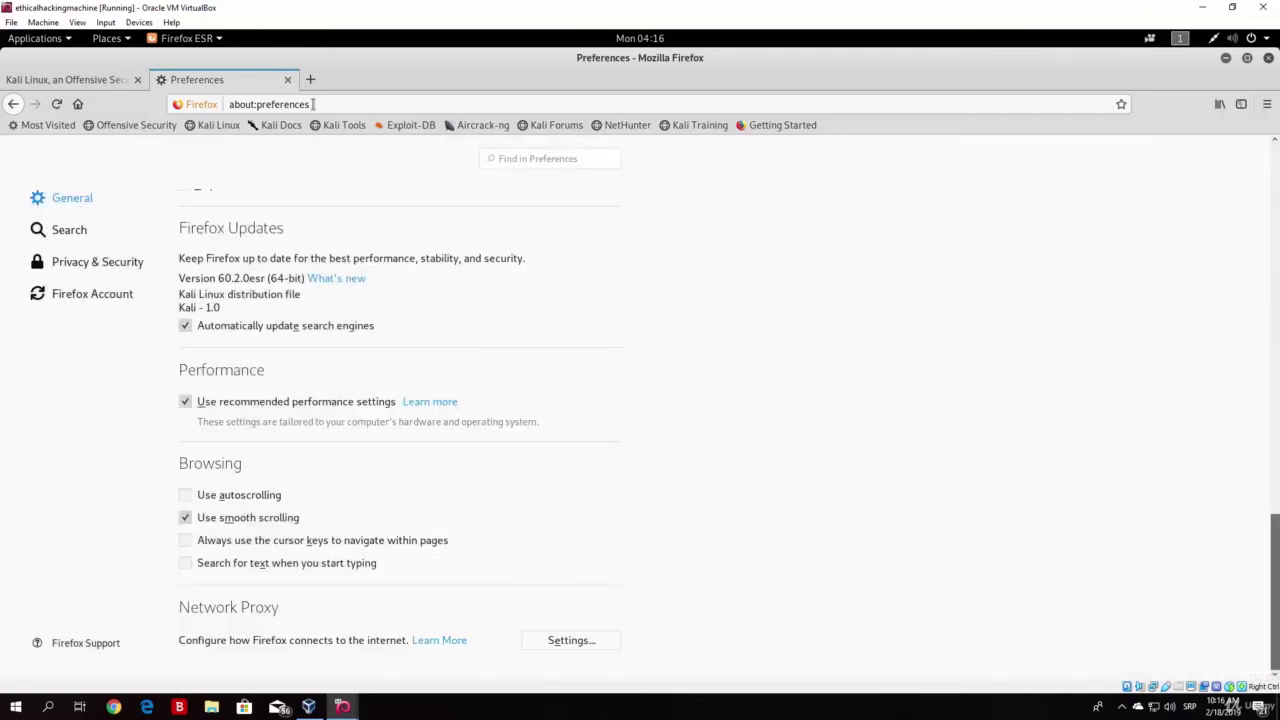
left_click(310, 80)
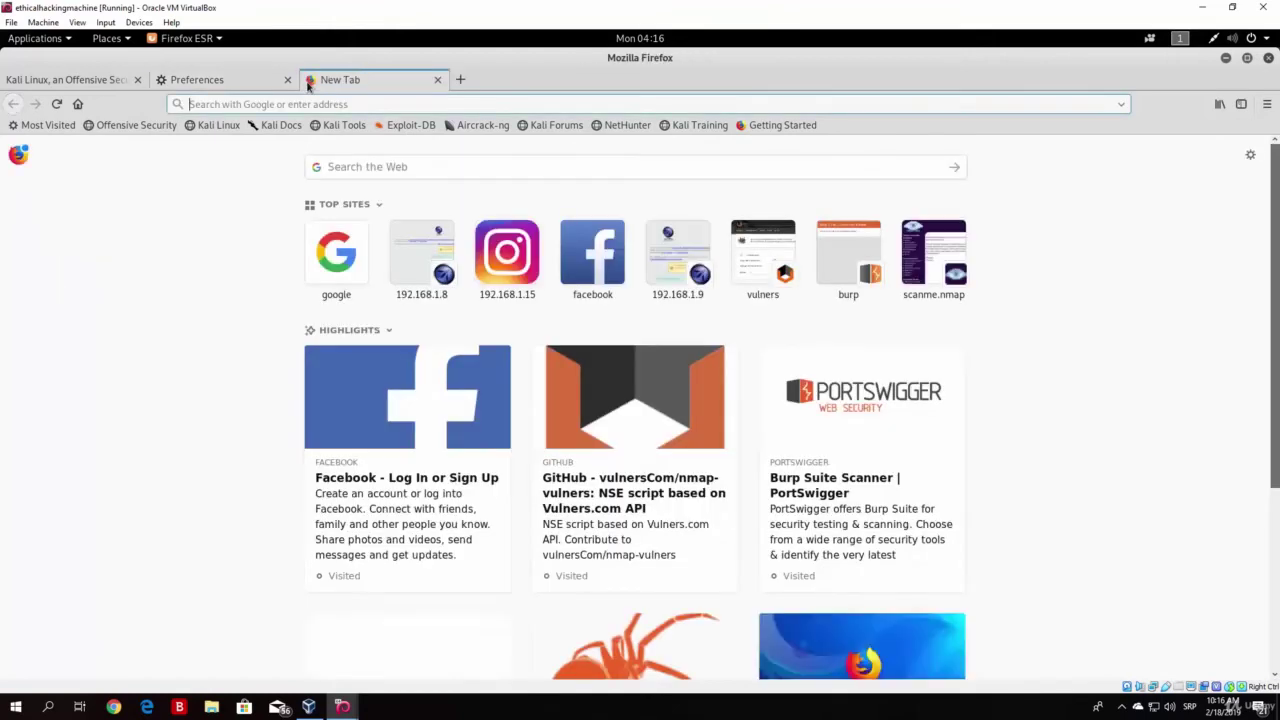
type("www.google.com")
key("Return")
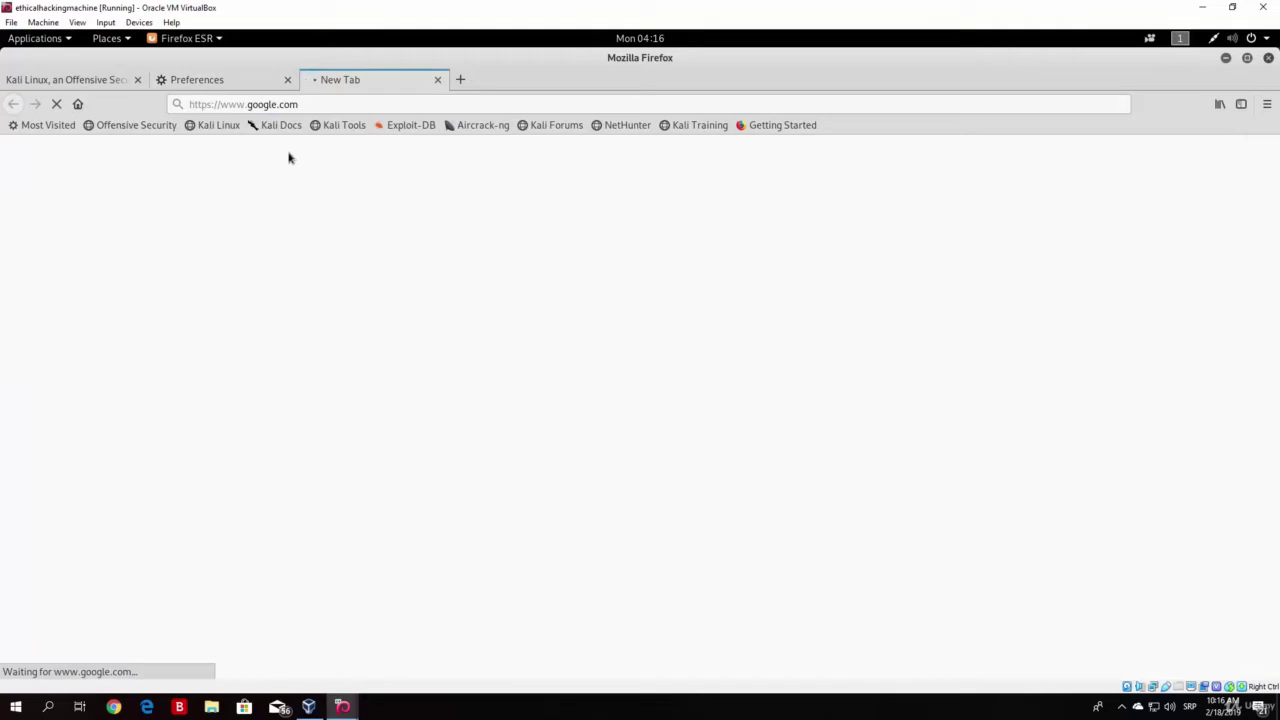
Step: Shrink the Firefox window, switch to Burp Suite and turn off interception for the proxy
left_click(1246, 60)
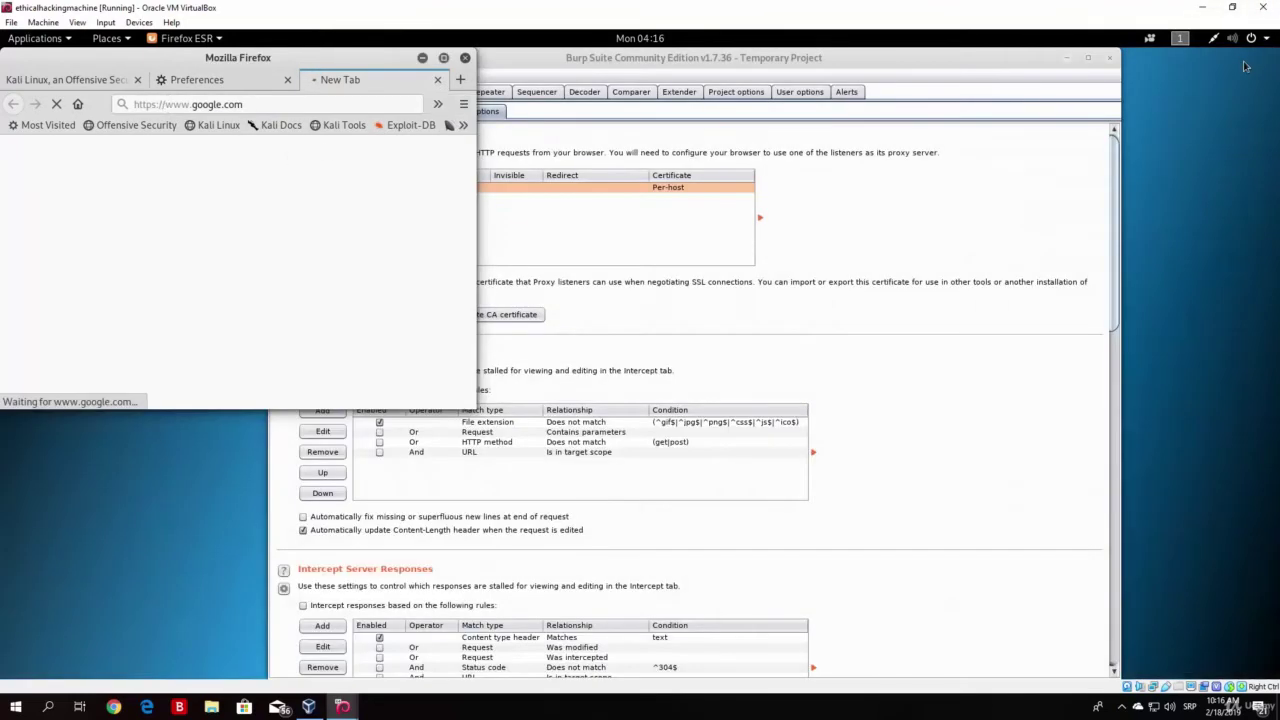
left_click(826, 178)
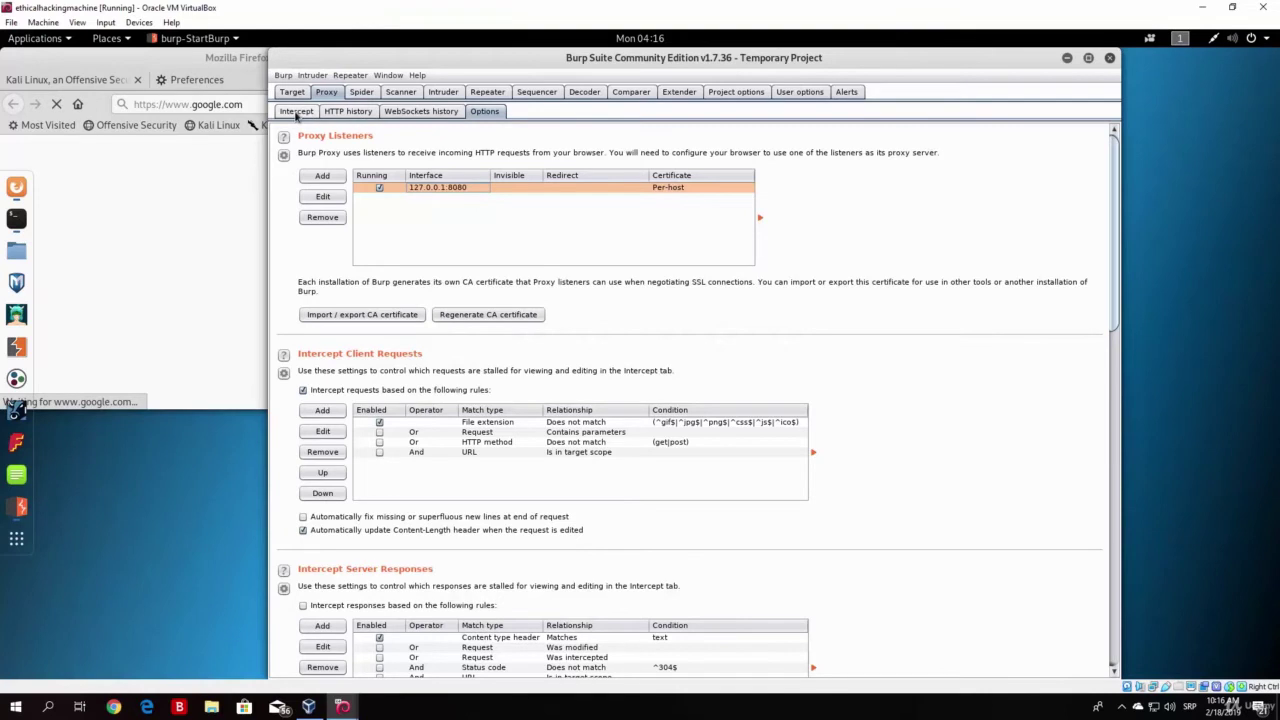
left_click(296, 111)
left_click(449, 153)
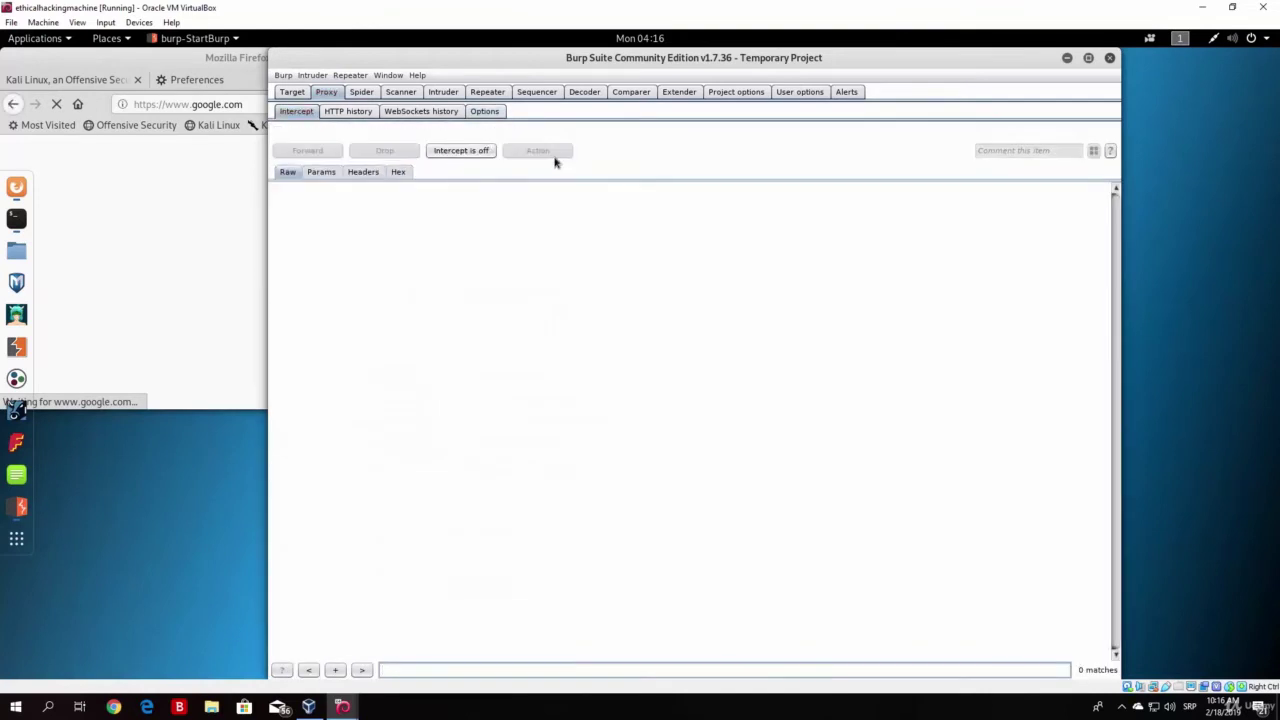
Step: Return to Firefox, maximize it and open the owaspbwa OWASP Broken Web Applications page at 192.168.1.9 in a new tab
left_click(168, 58)
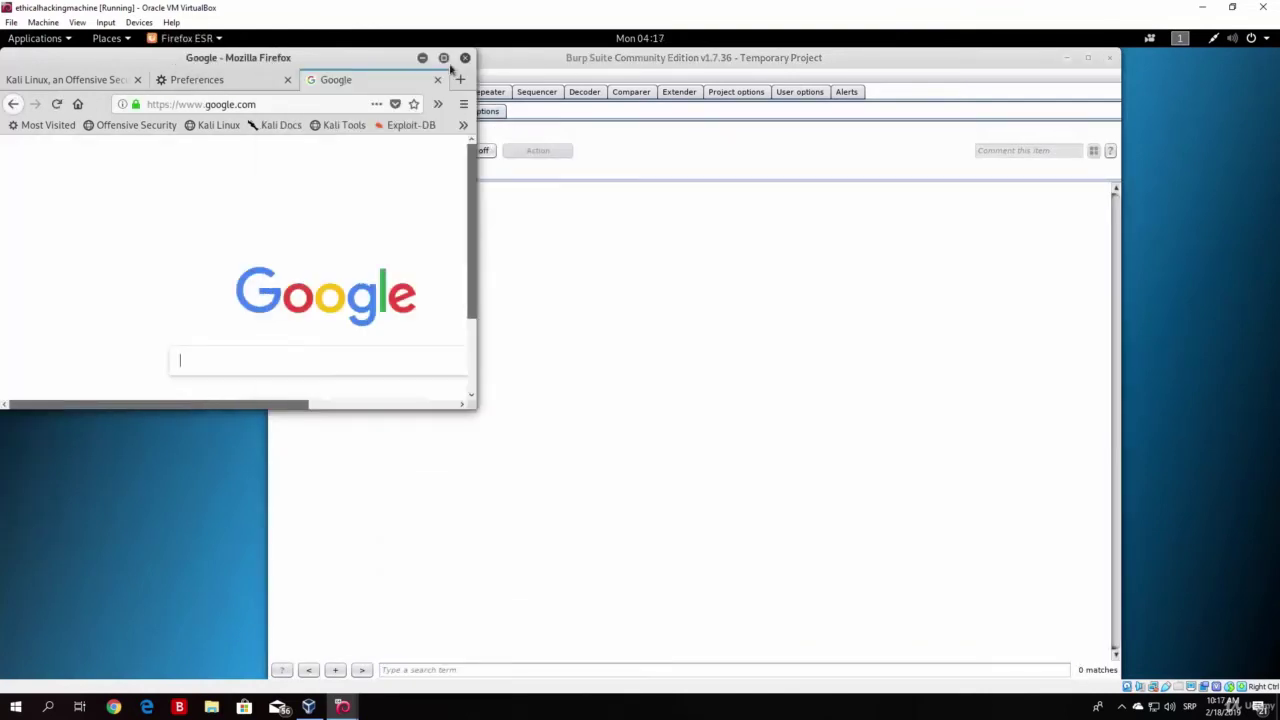
left_click(443, 58)
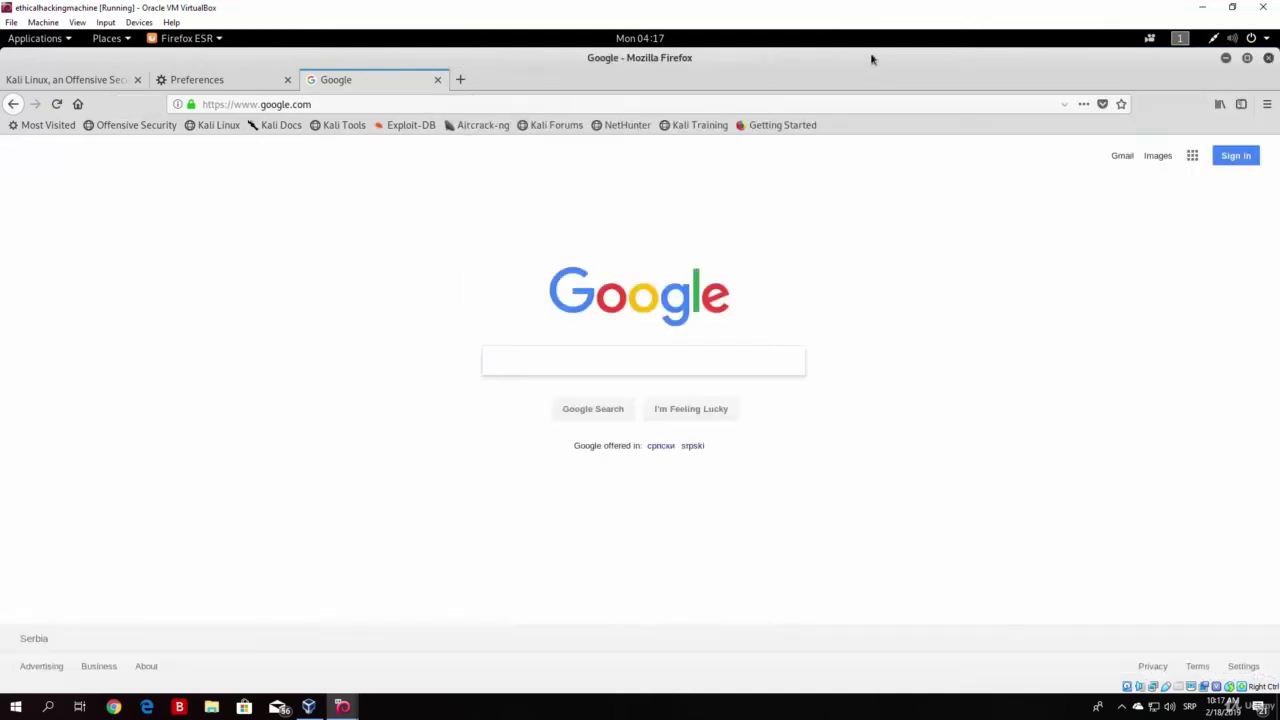
left_click(461, 80)
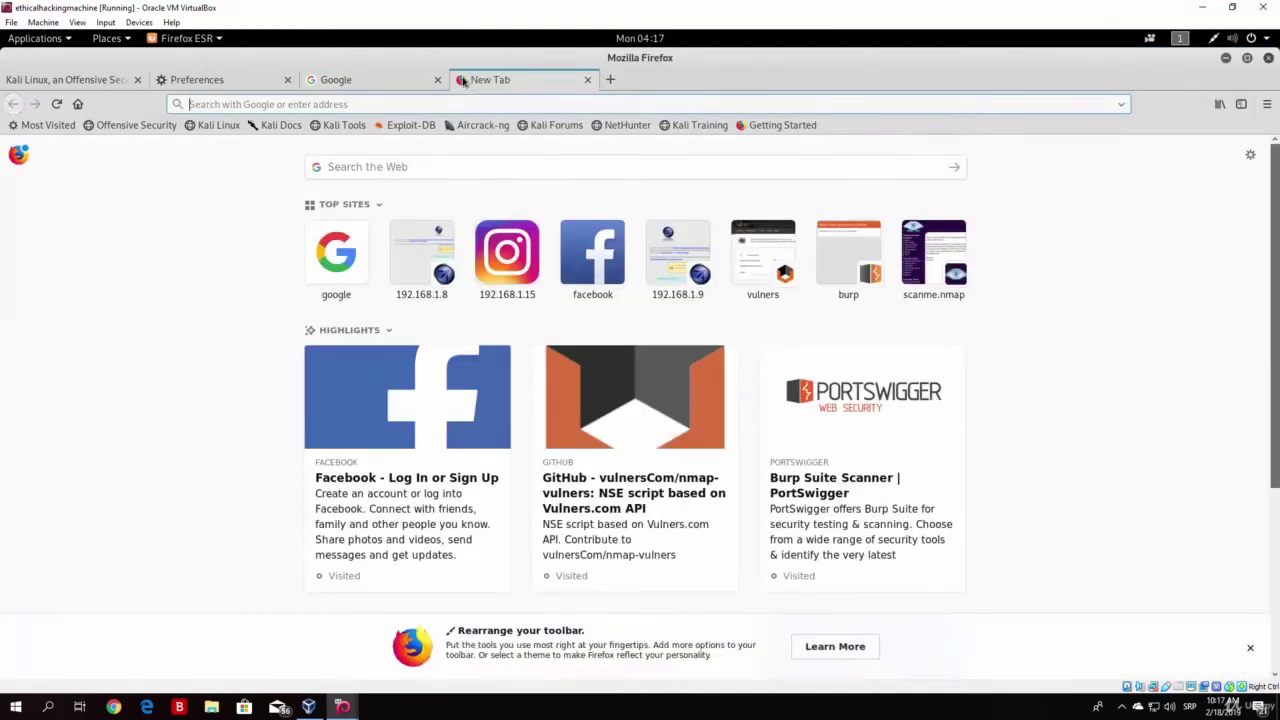
type("http")
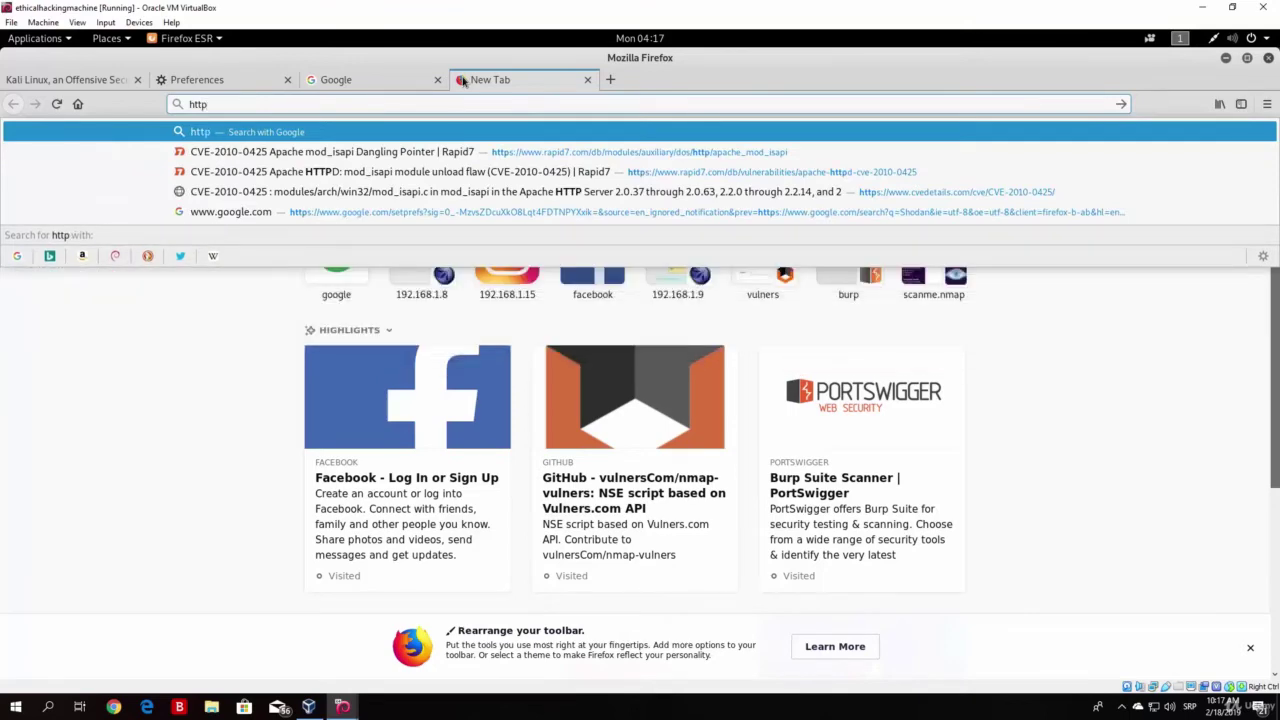
type(":")
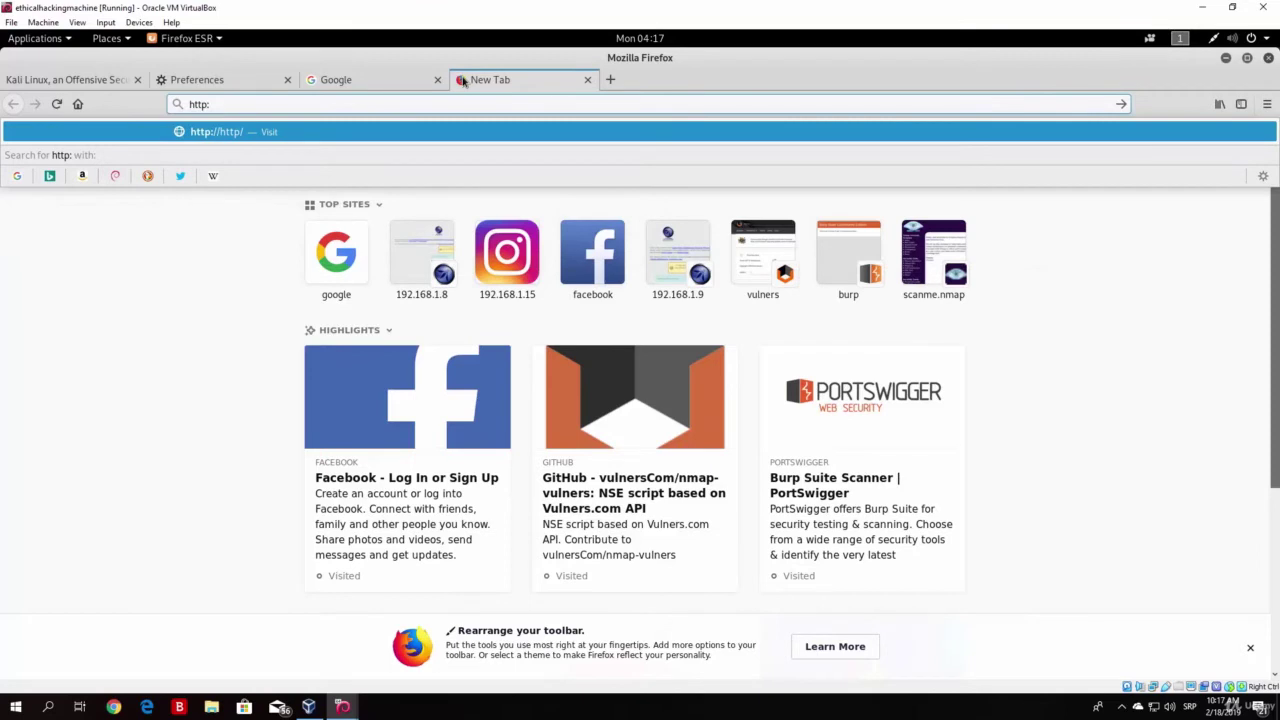
type("//")
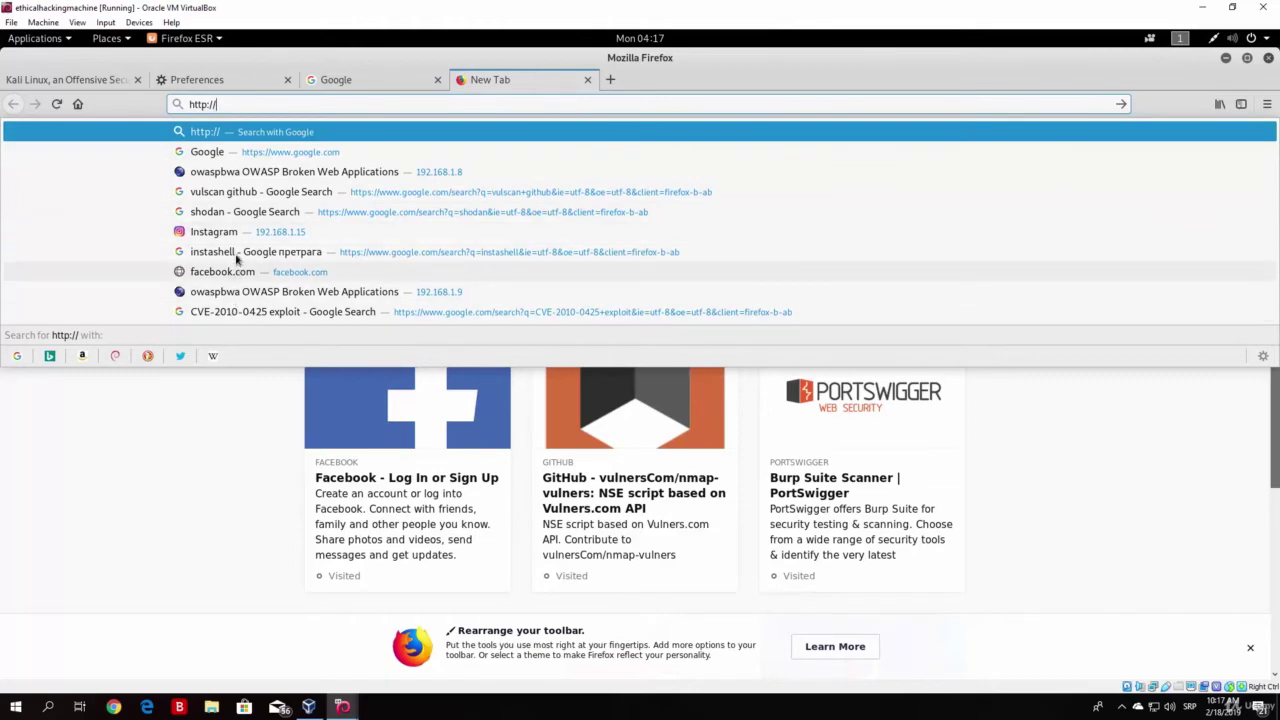
left_click(357, 294)
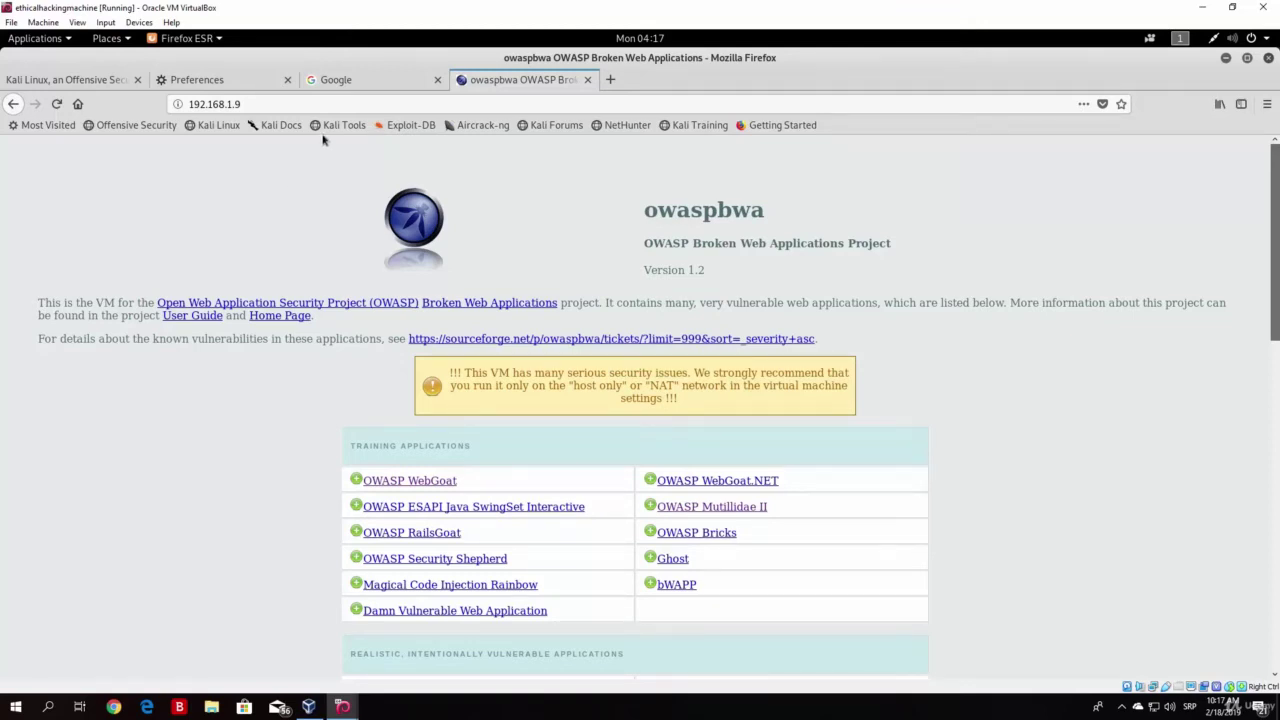
Step: Reload the OWASP Broken Web Applications page, switch to Burp Suite and turn on proxy interception
left_click(345, 80)
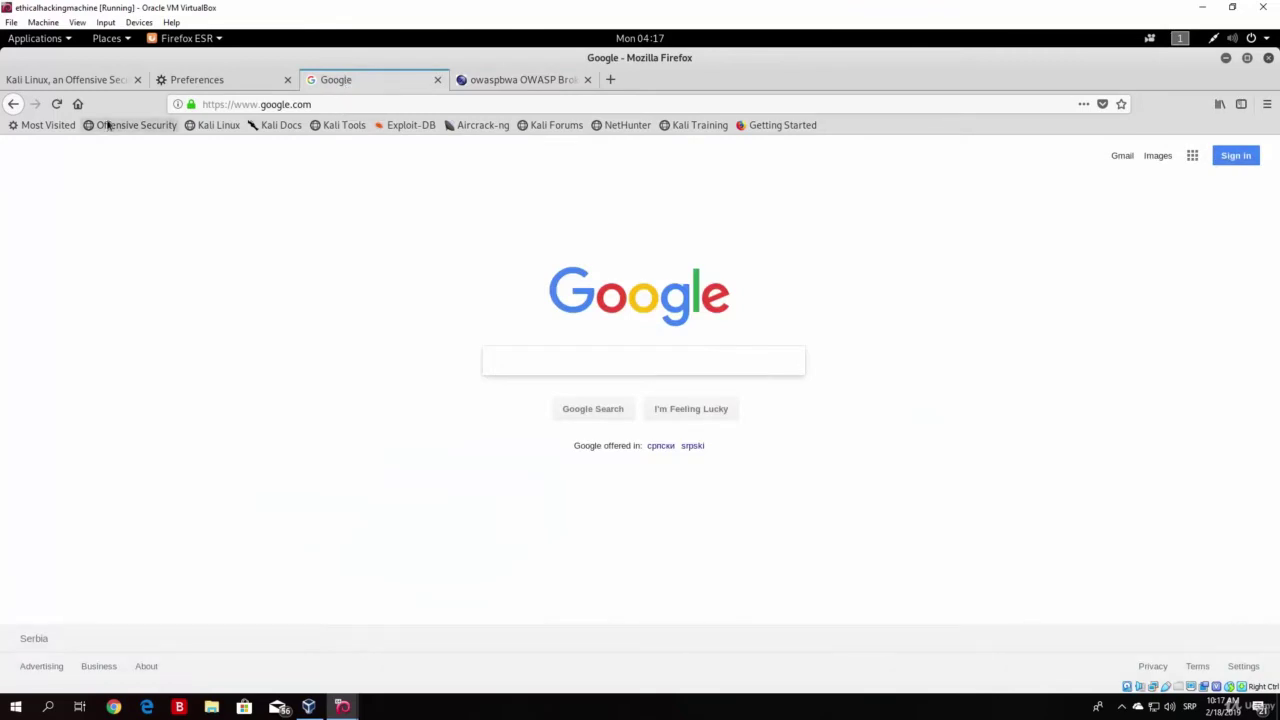
left_click(523, 79)
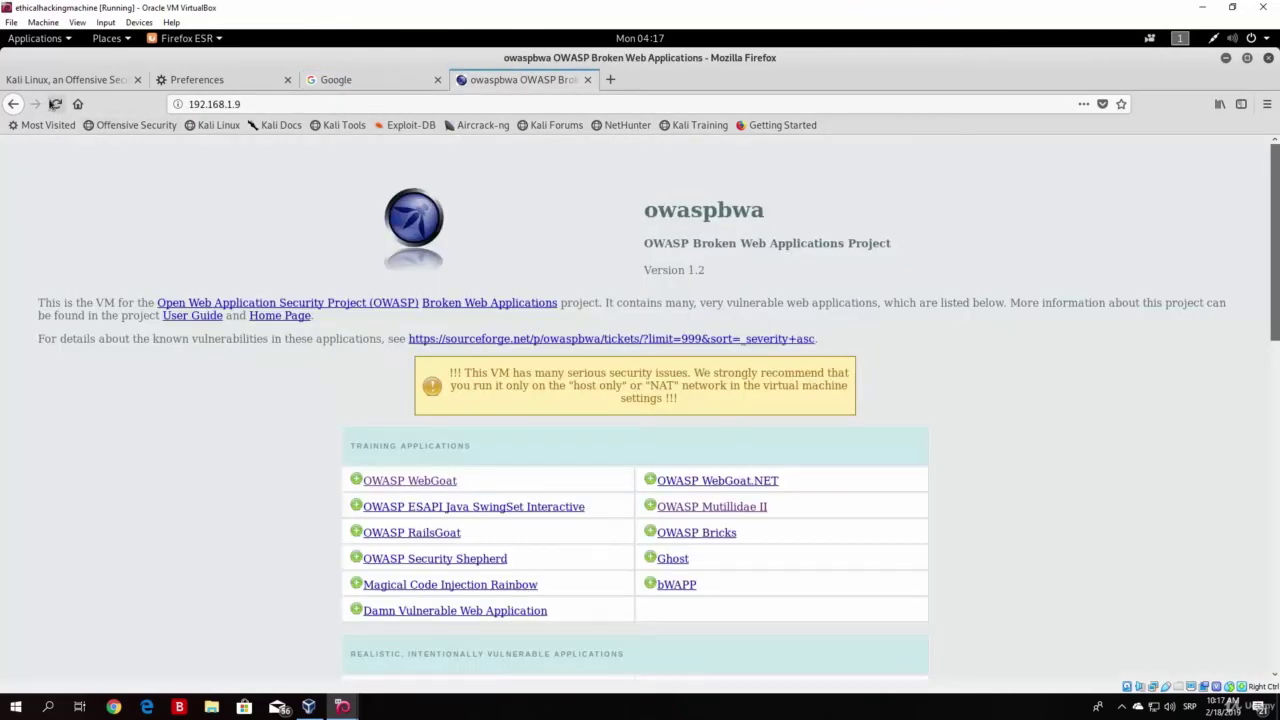
left_click(56, 104)
left_click(1227, 59)
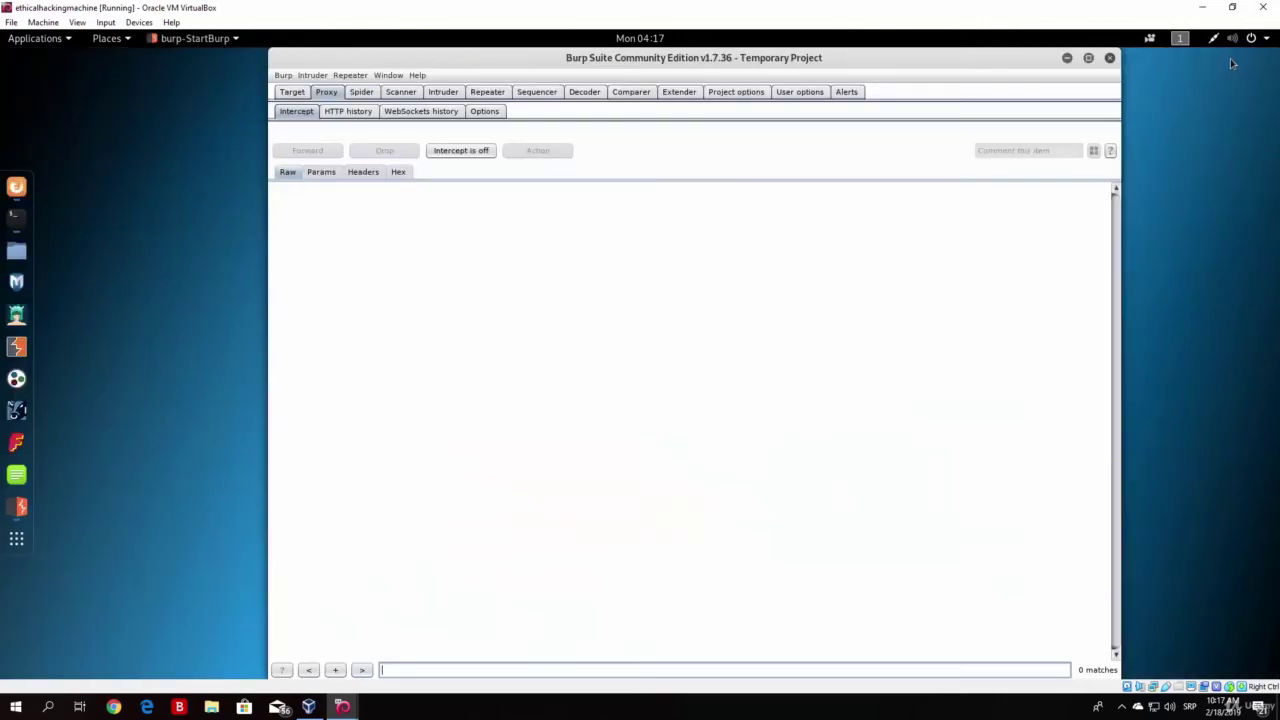
left_click(453, 155)
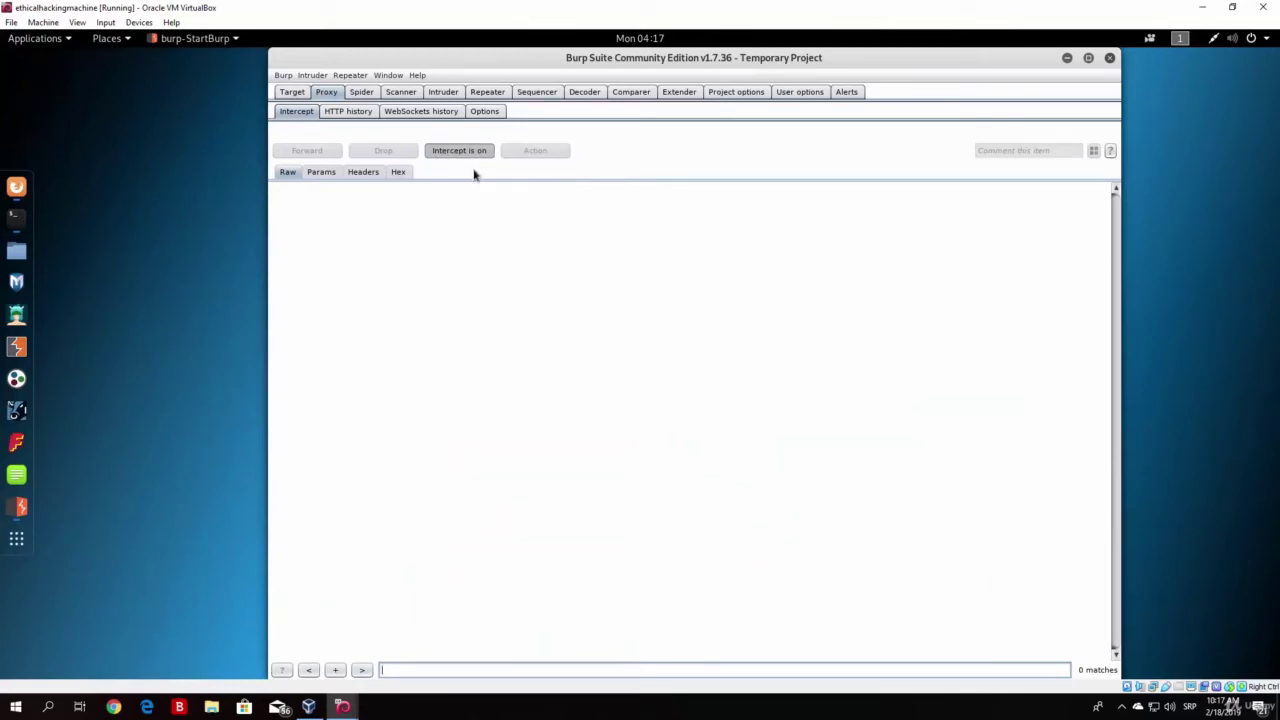
Step: Return to Firefox and close the Google and Preferences tabs
left_click(15, 188)
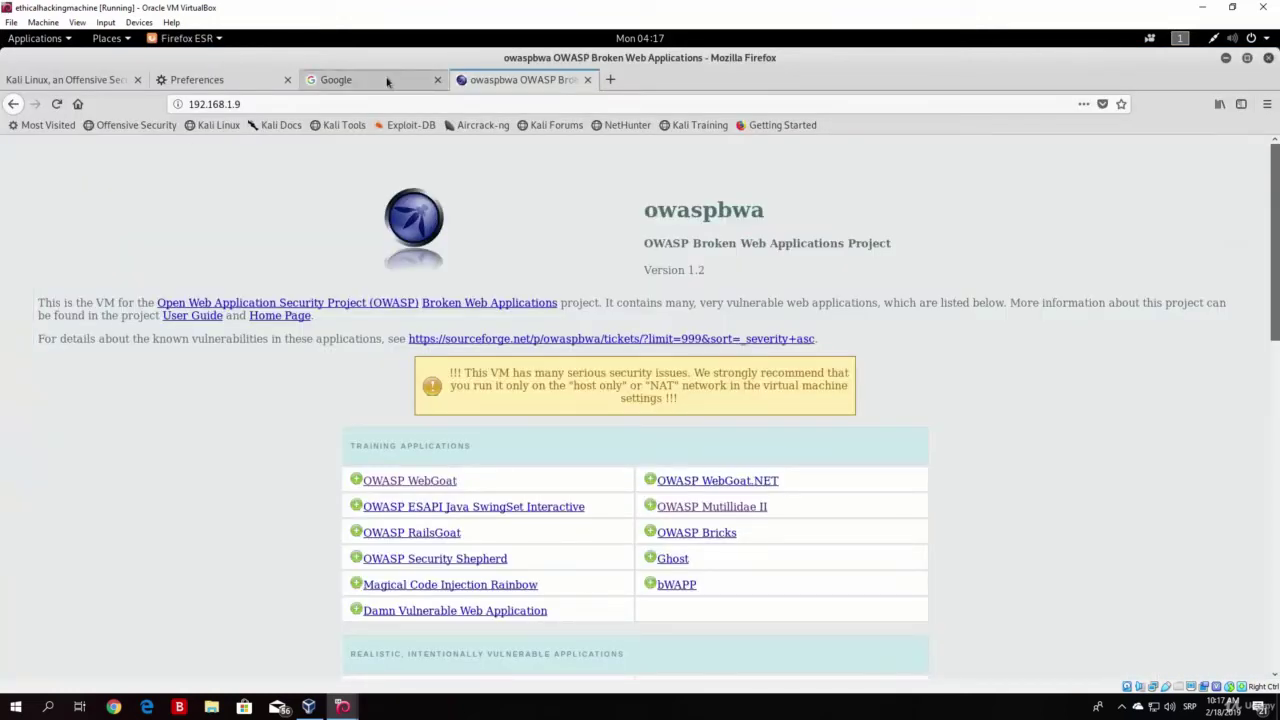
left_click(437, 79)
left_click(286, 80)
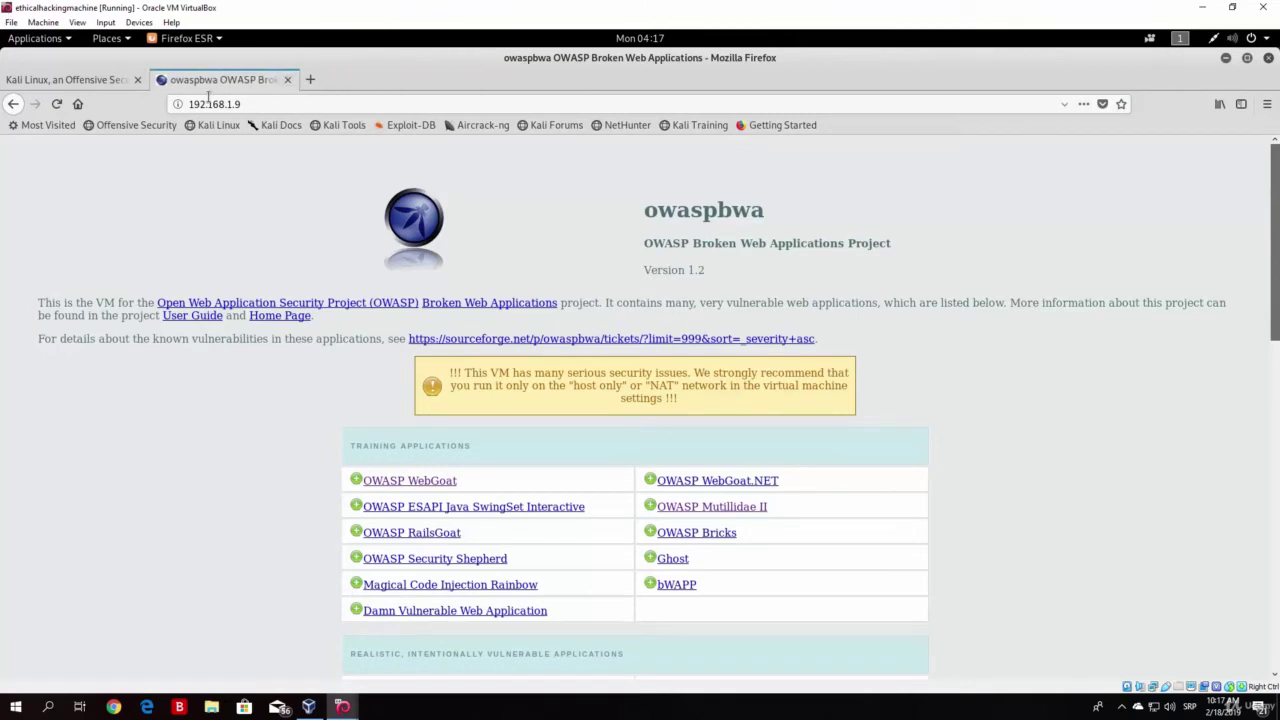
Step: Reload the OWASP Broken Web Applications page, switch to Burp Suite and forward the intercepted request to 192.168.1.9
left_click(57, 104)
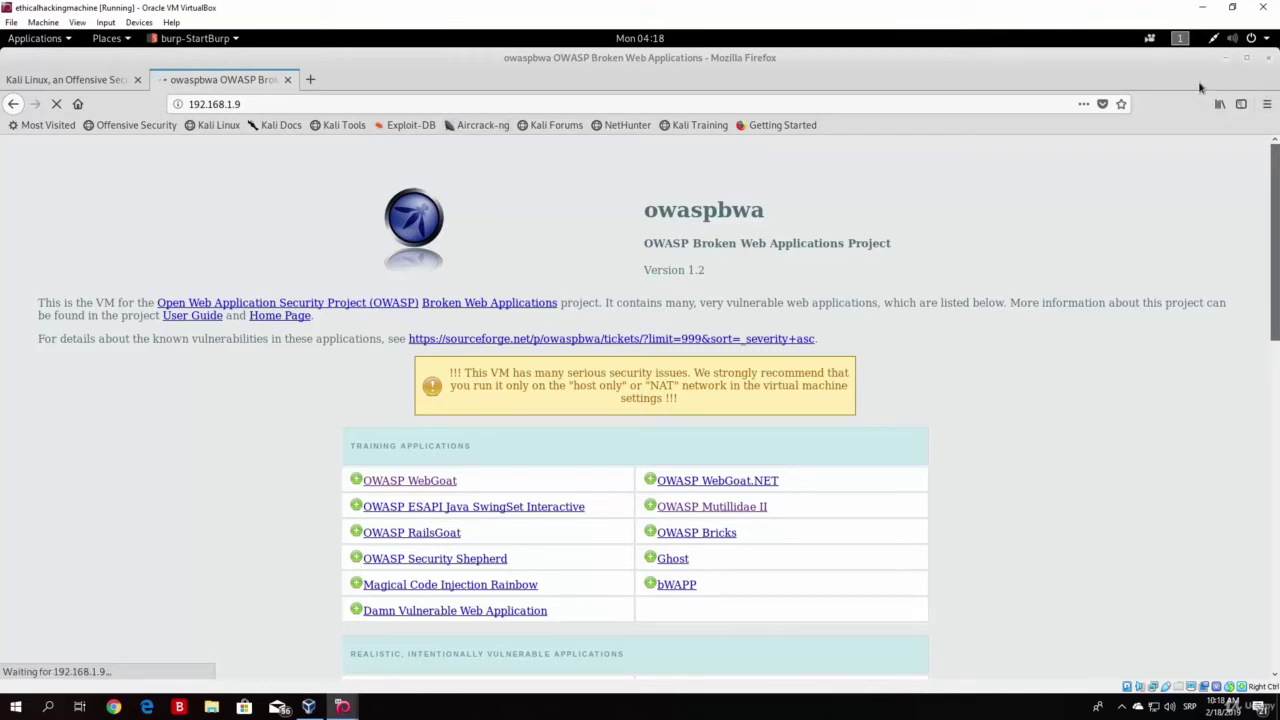
left_click(1225, 60)
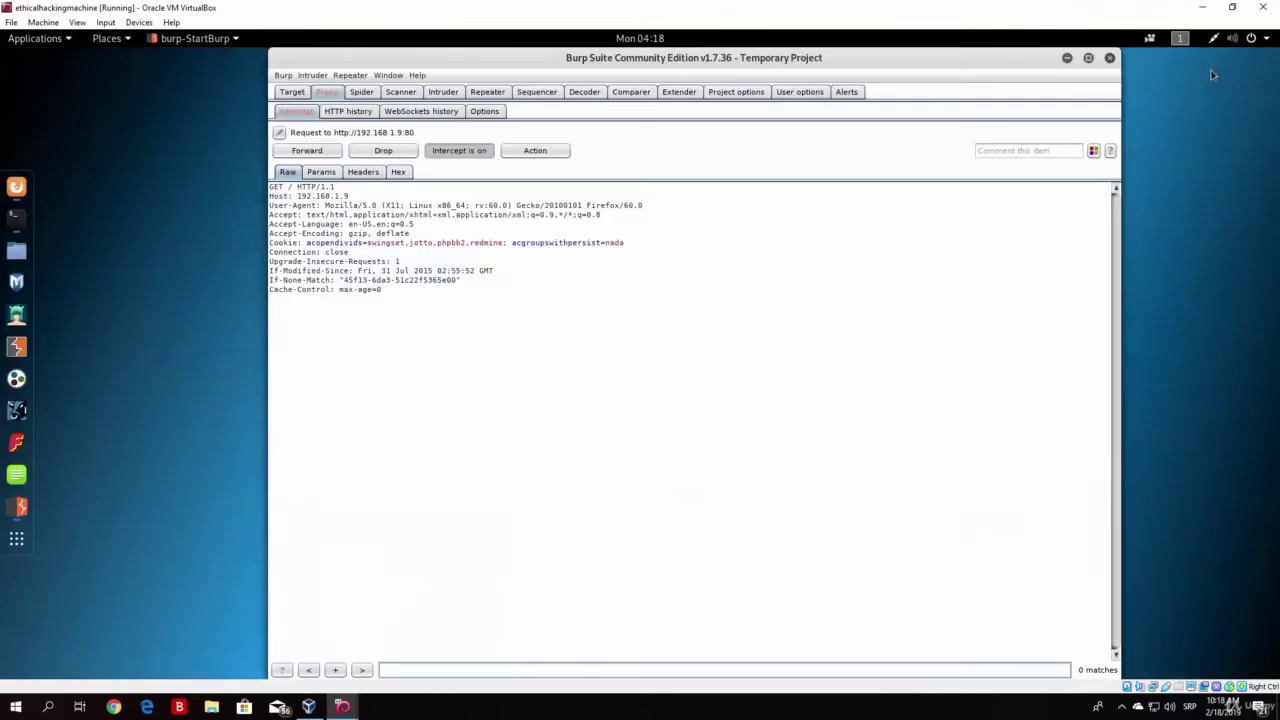
left_click_drag(393, 291, 231, 185)
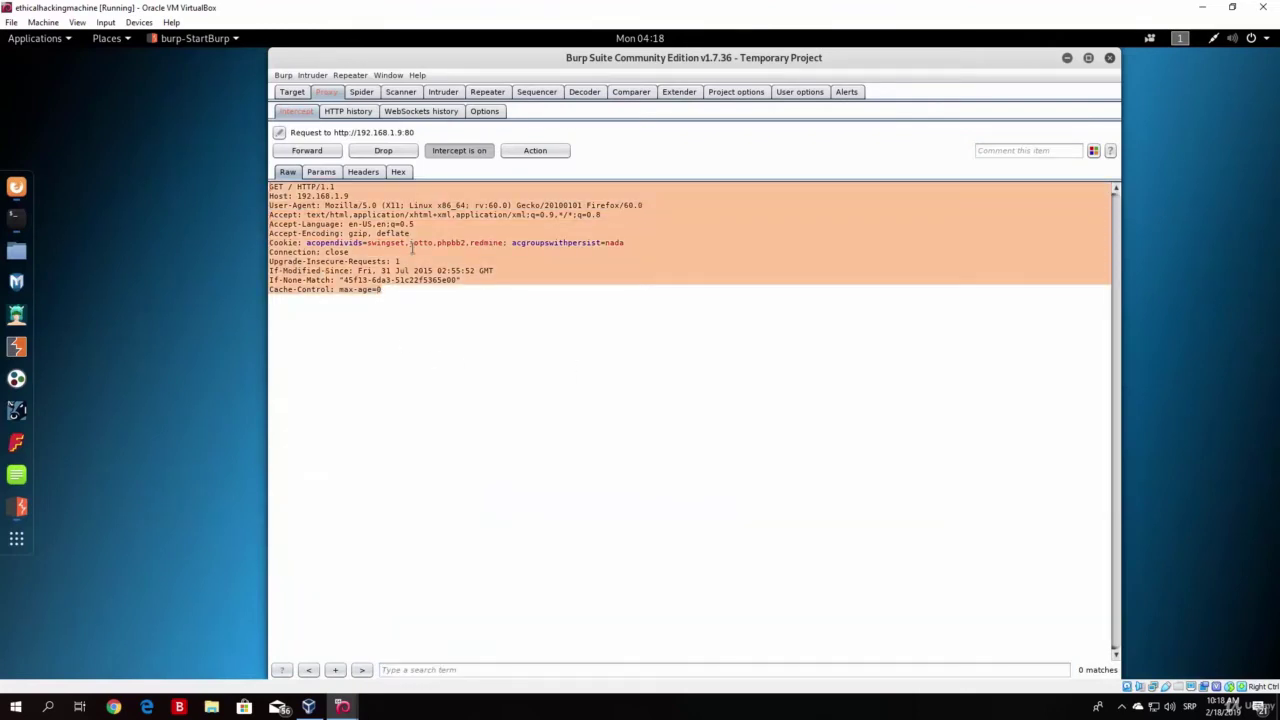
left_click_drag(352, 196, 298, 196)
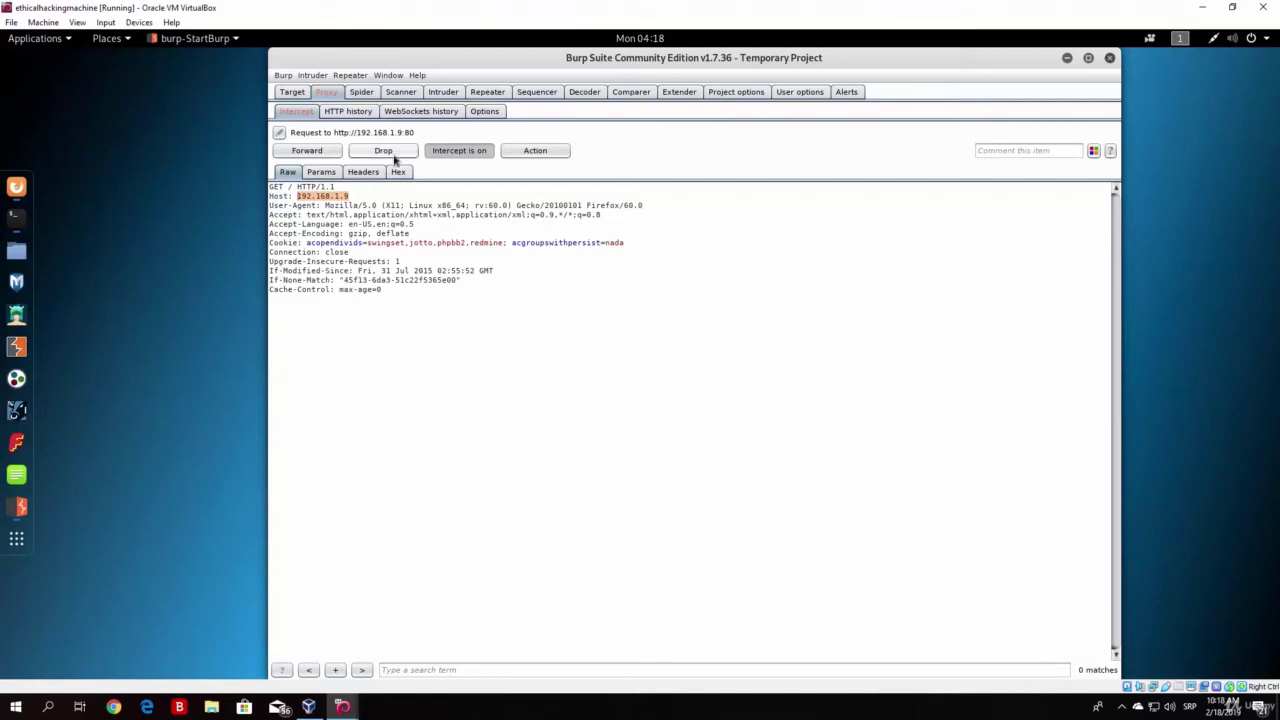
left_click(307, 151)
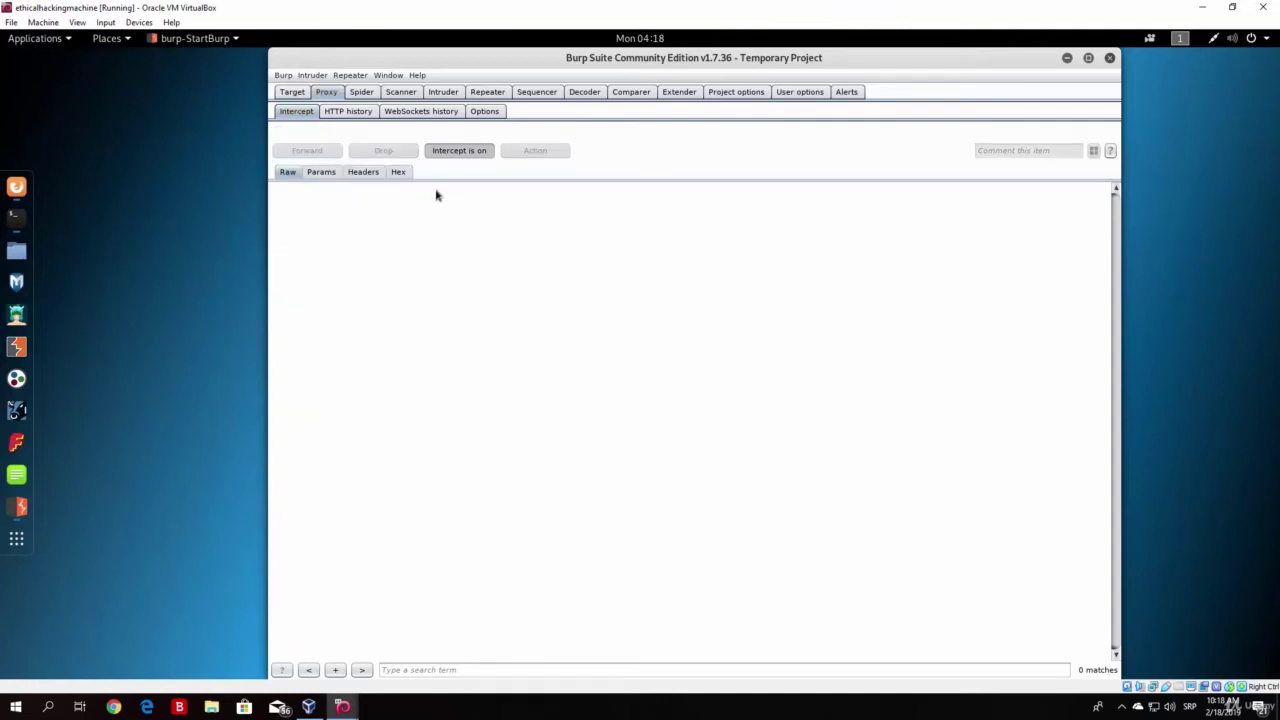
Step: Check the loaded OWASP page in Firefox, then return to Burp Suite and turn off proxy interception
right_click(14, 194)
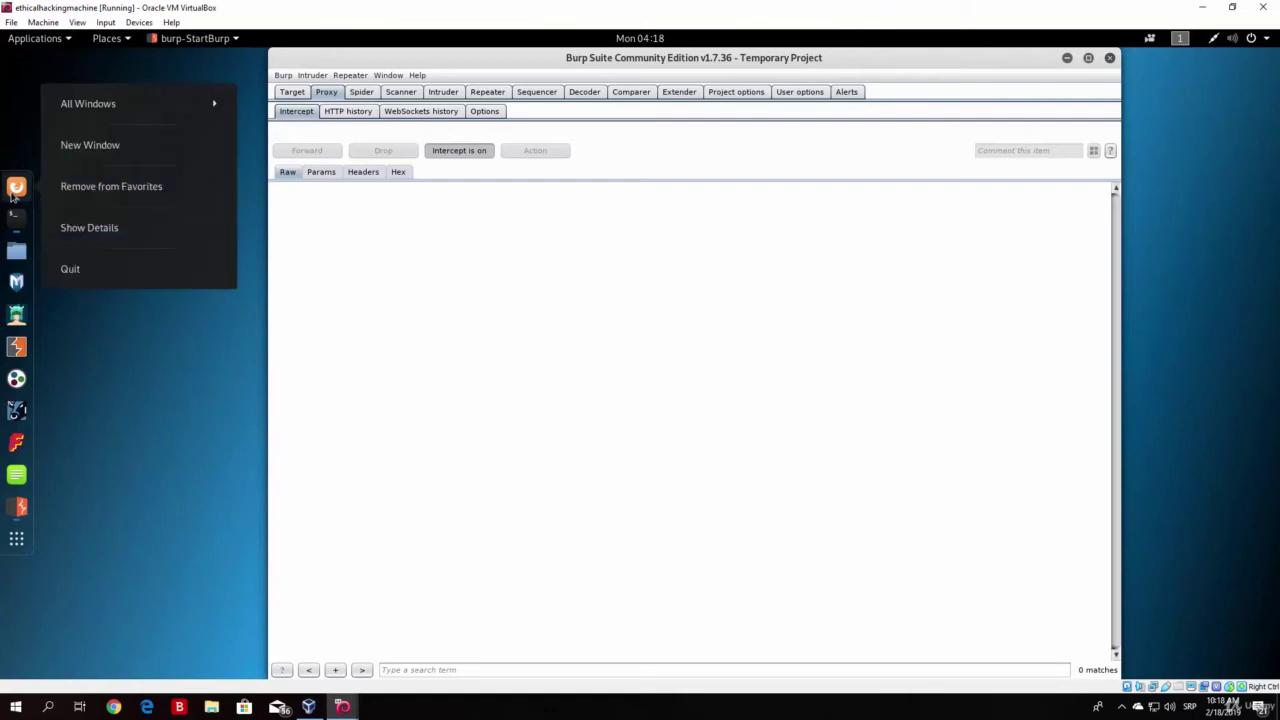
left_click(133, 368)
left_click(20, 190)
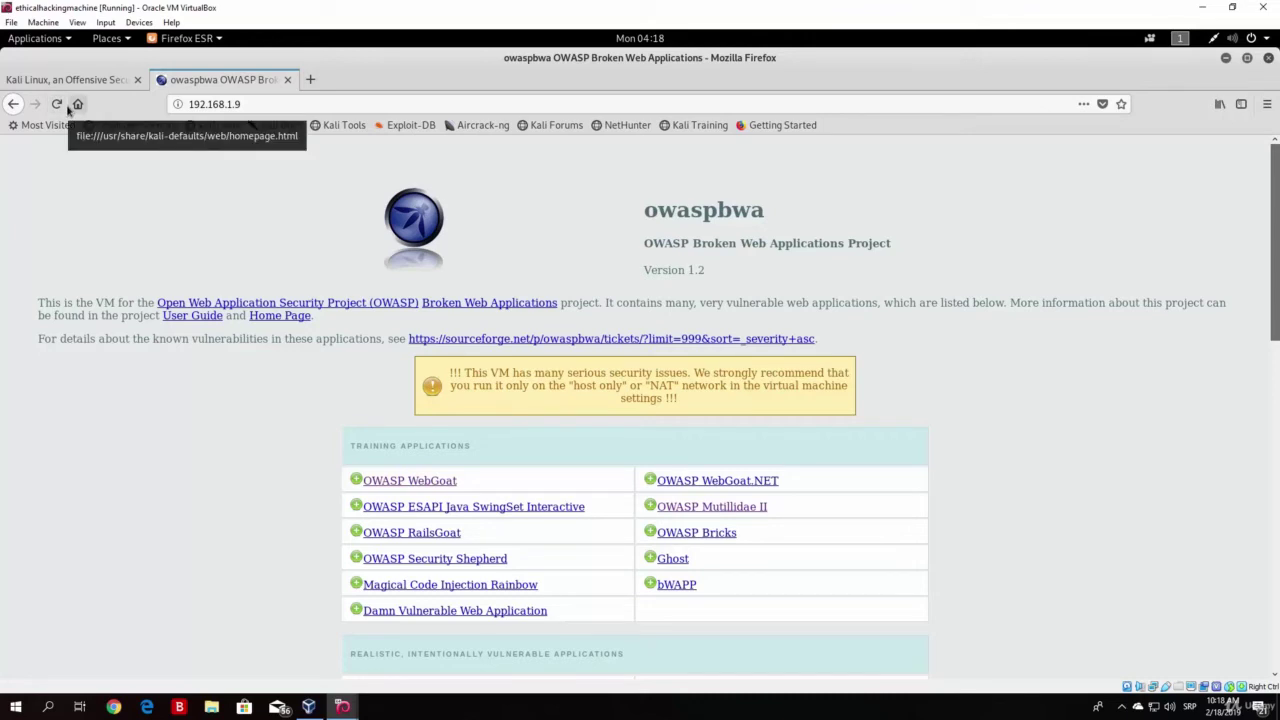
left_click(1227, 58)
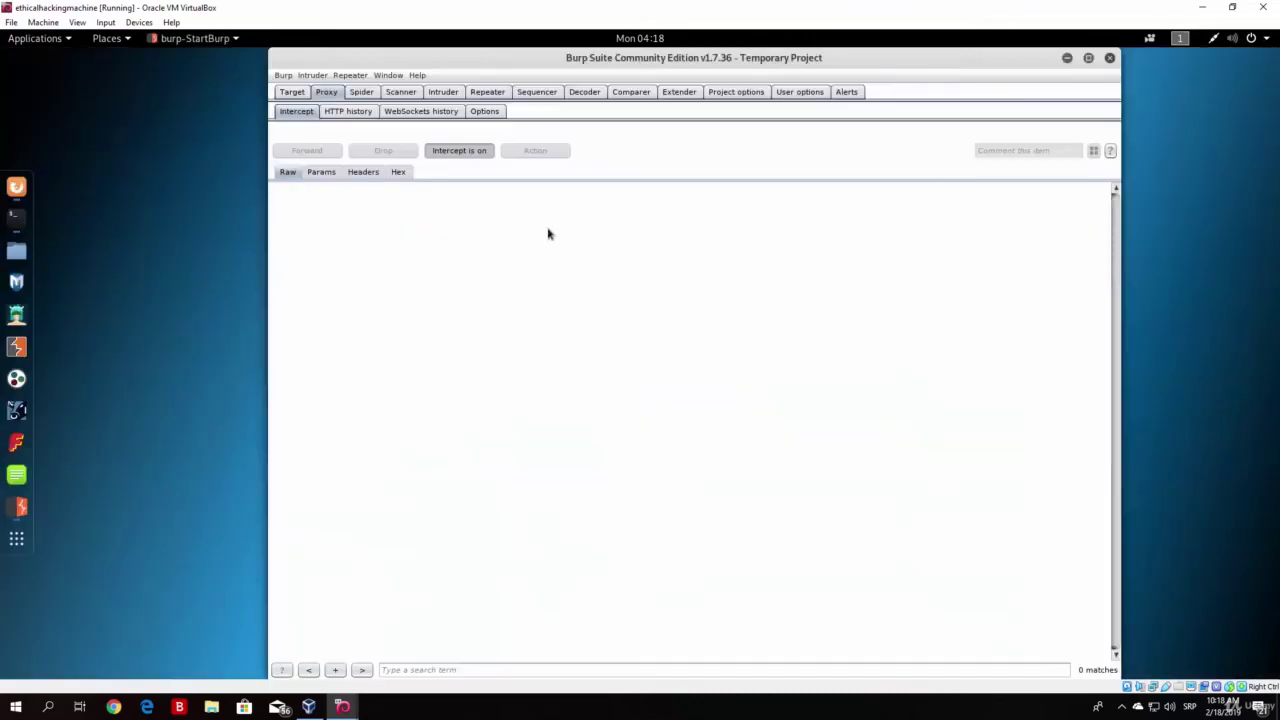
left_click(478, 152)
left_click(12, 190)
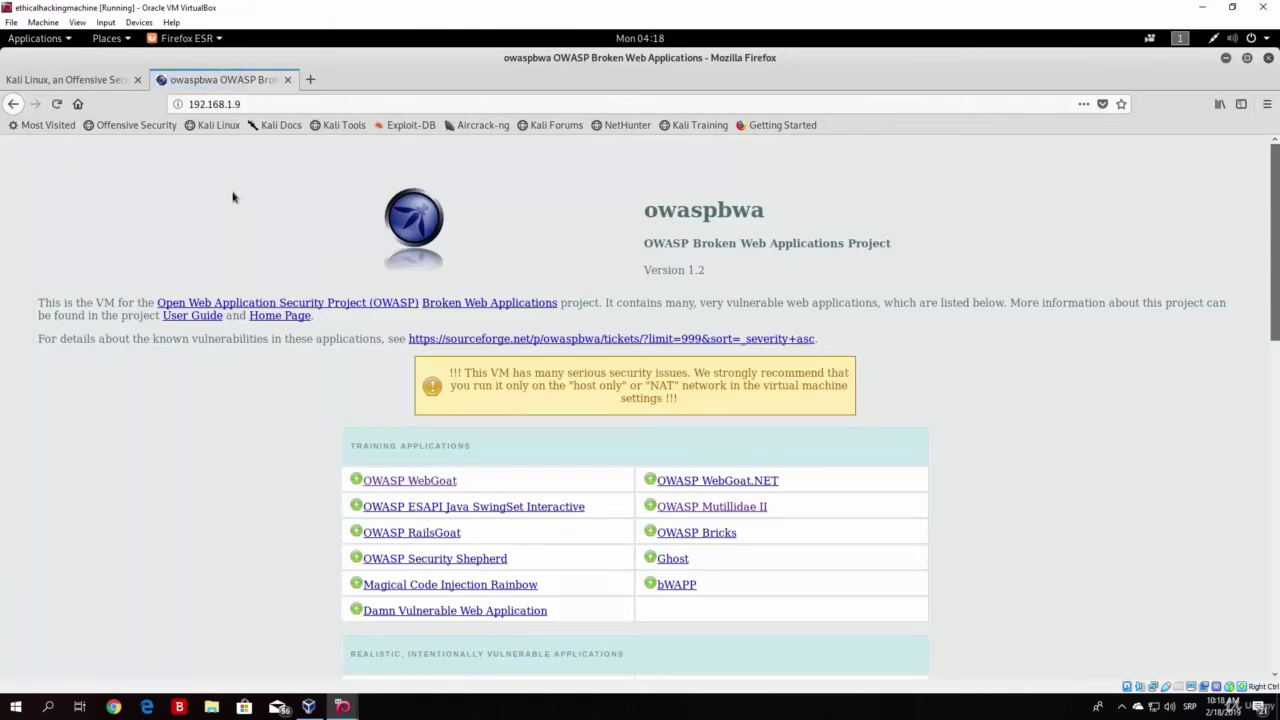
mouse_move(1277, 205)
left_mouse_down()
mouse_move(1277, 299)
mouse_move(1278, 205)
left_mouse_up()
left_click(1226, 57)
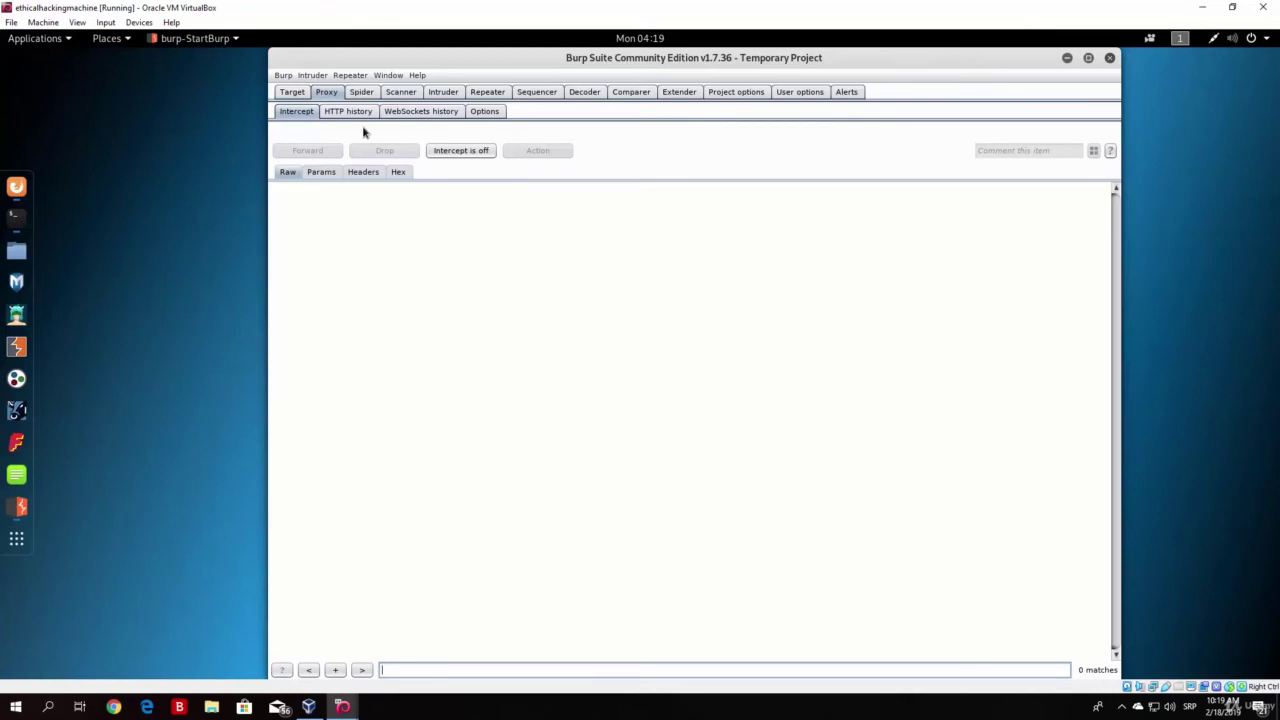
left_click(18, 186)
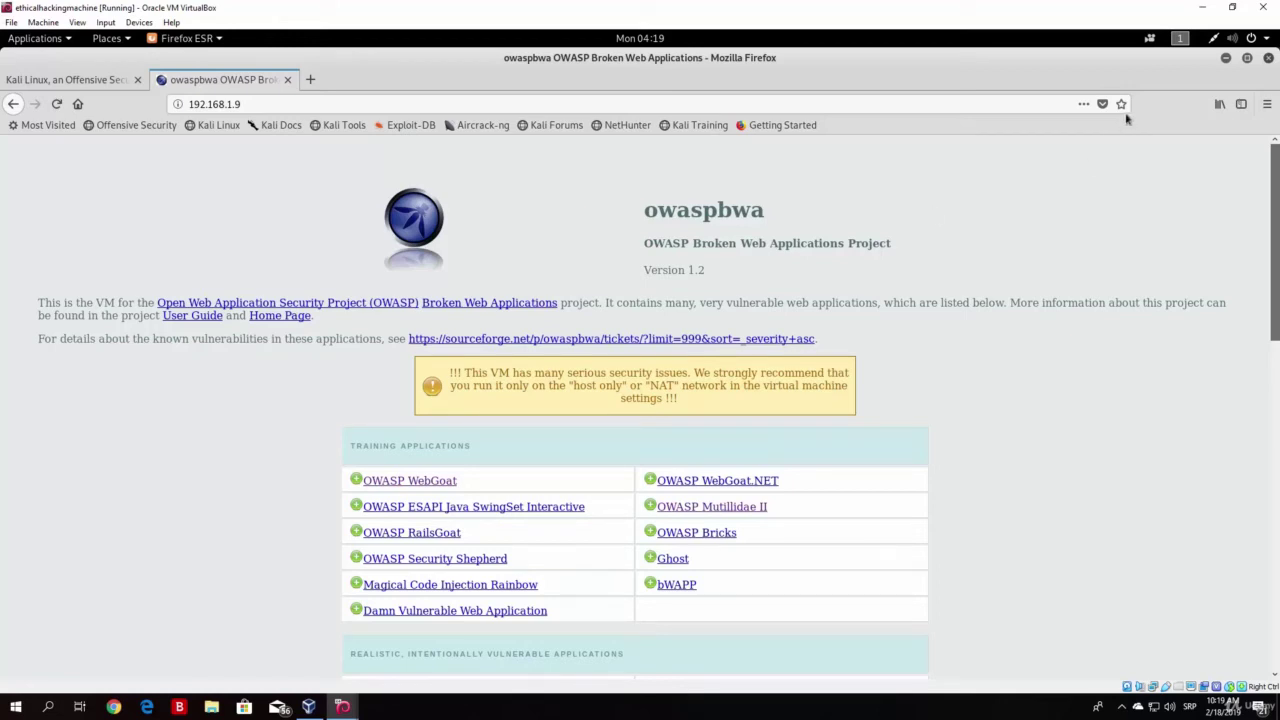
Step: Switch to Burp Suite and review the proxy listener options before returning to the intercept view
left_click(1226, 58)
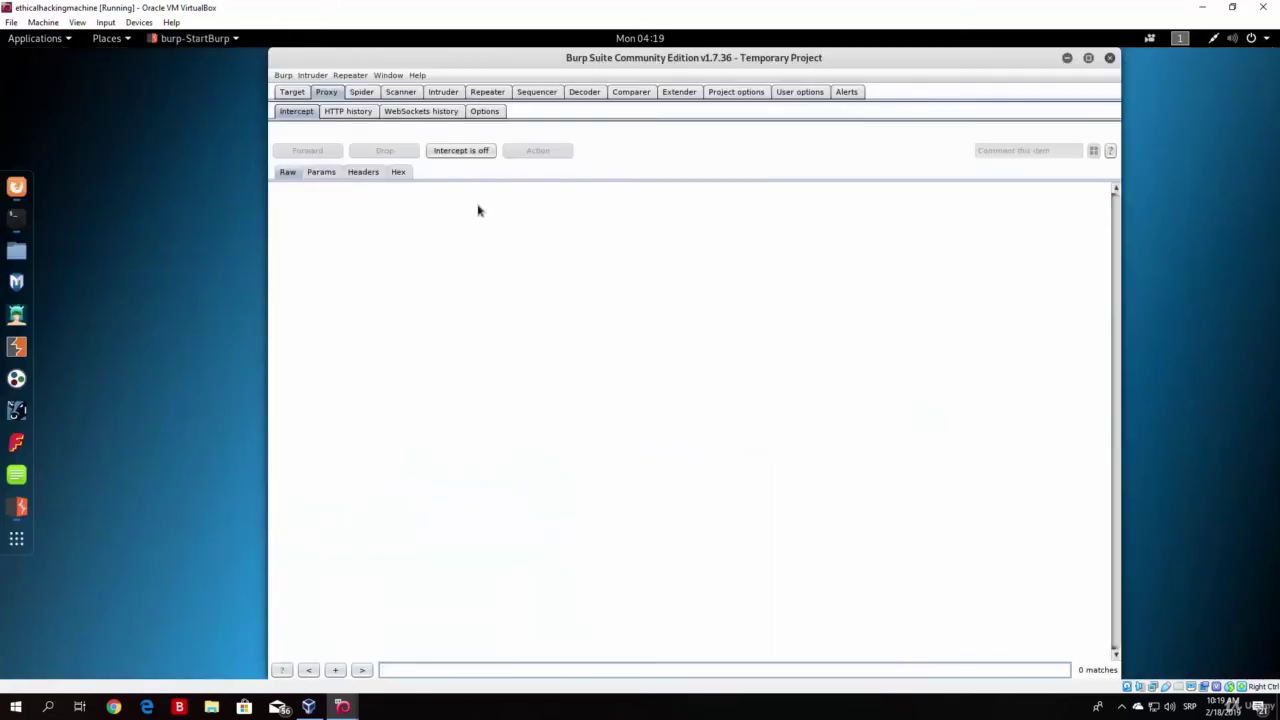
left_click(481, 111)
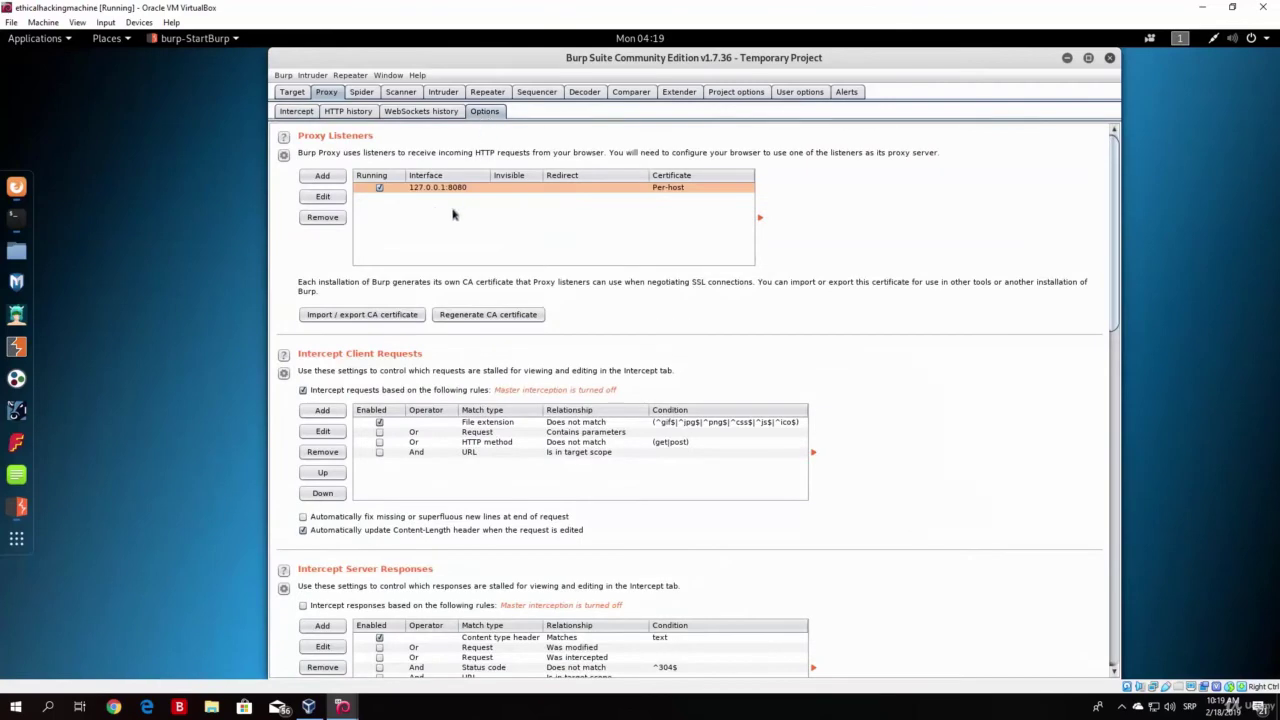
left_click(296, 111)
Step: Switch to Firefox and review the manual proxy configuration in its network connection settings
left_click(16, 187)
left_click(70, 79)
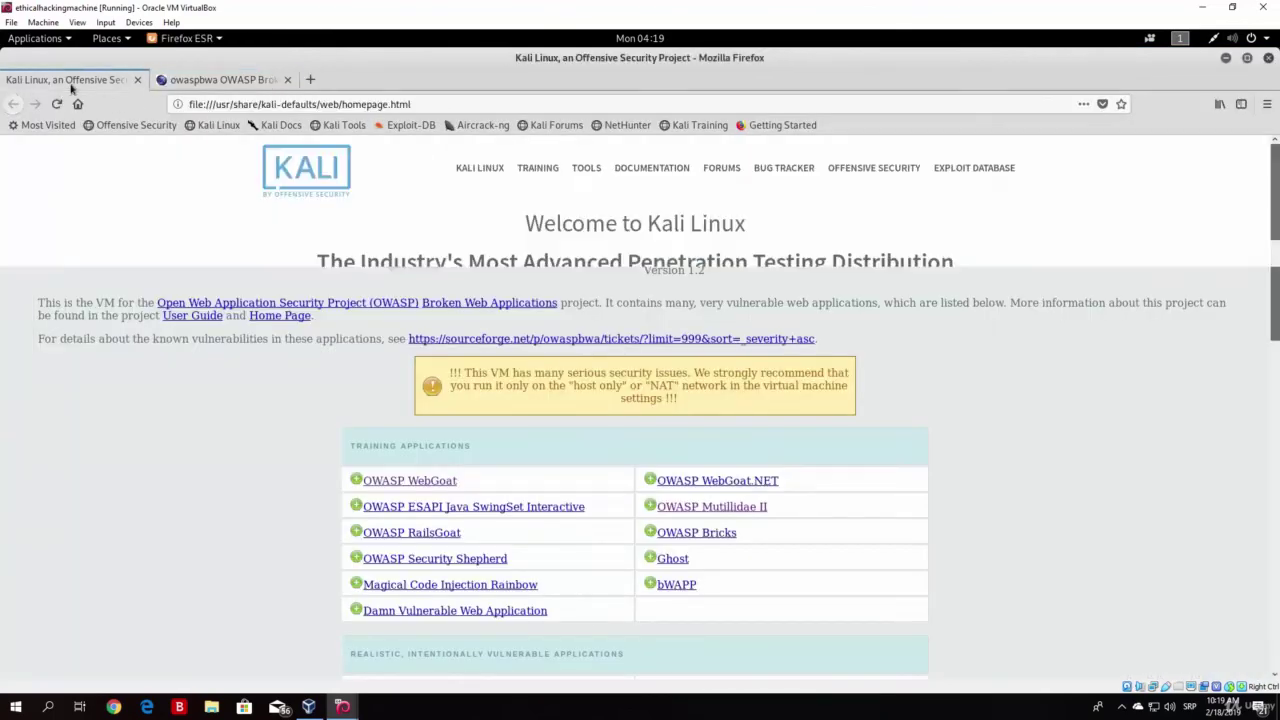
left_click(1266, 104)
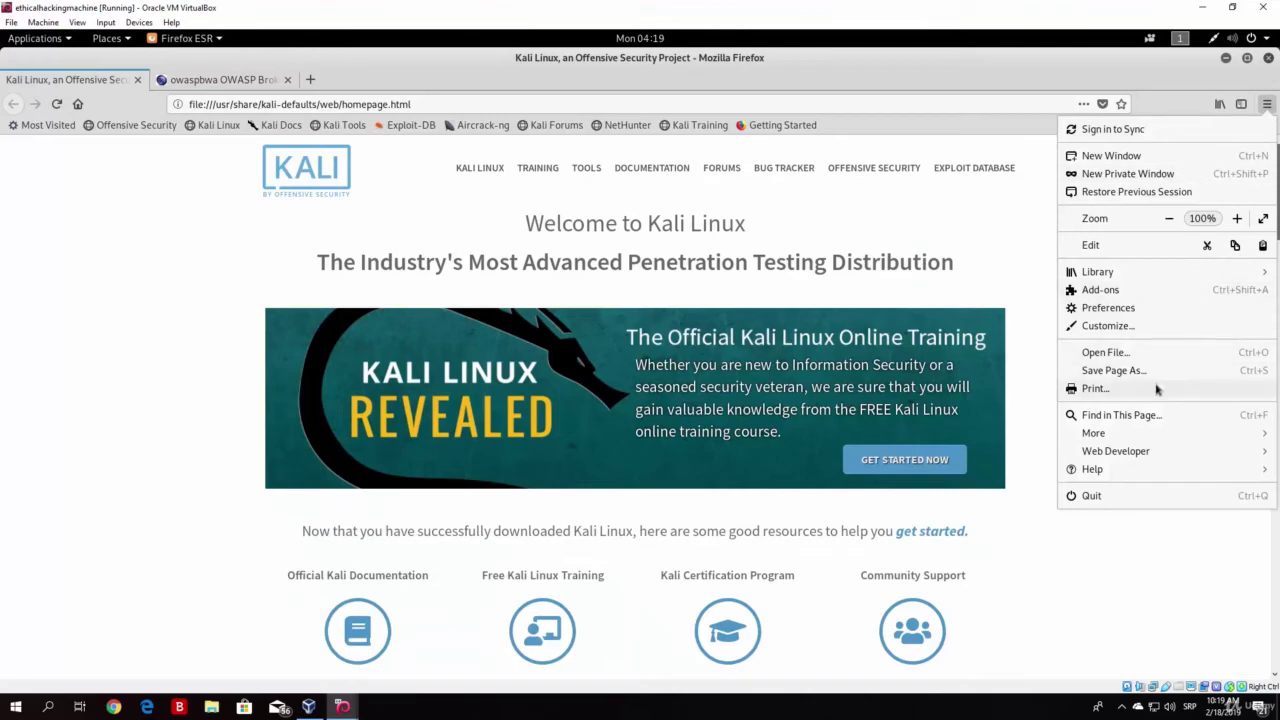
left_click(1158, 310)
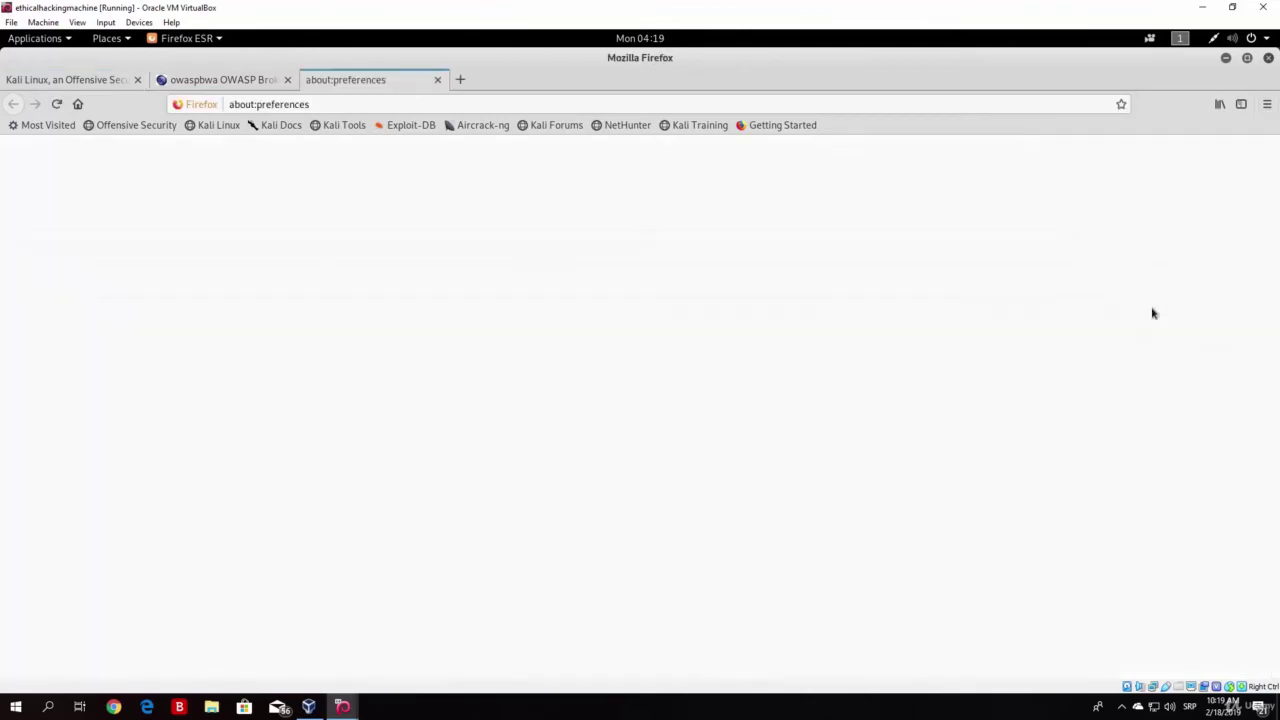
left_click_drag(1270, 295, 1264, 667)
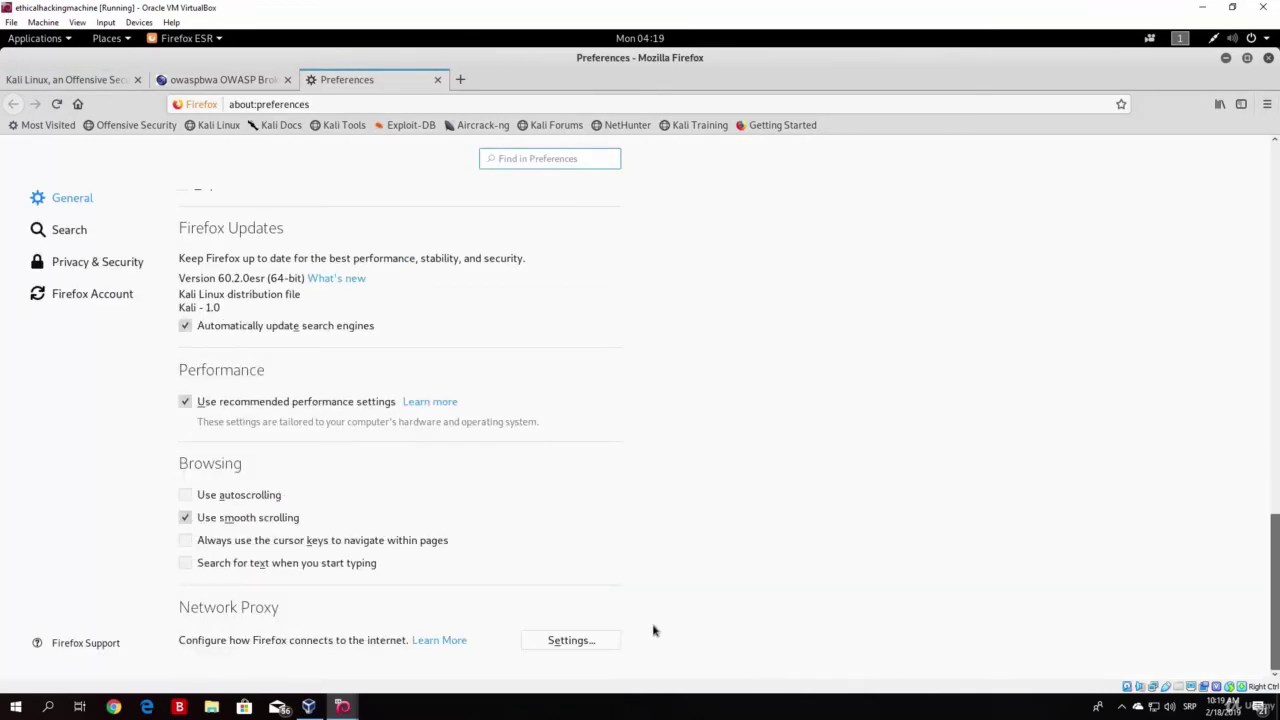
left_click(560, 640)
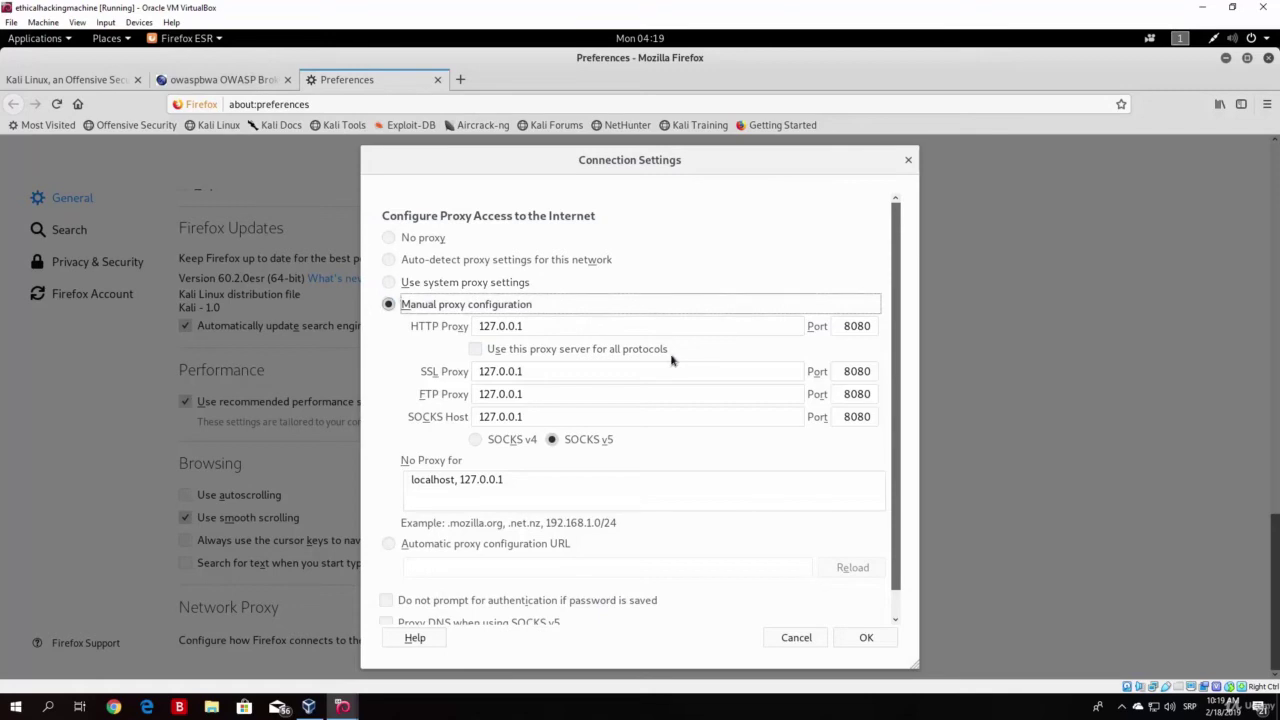
left_click(878, 639)
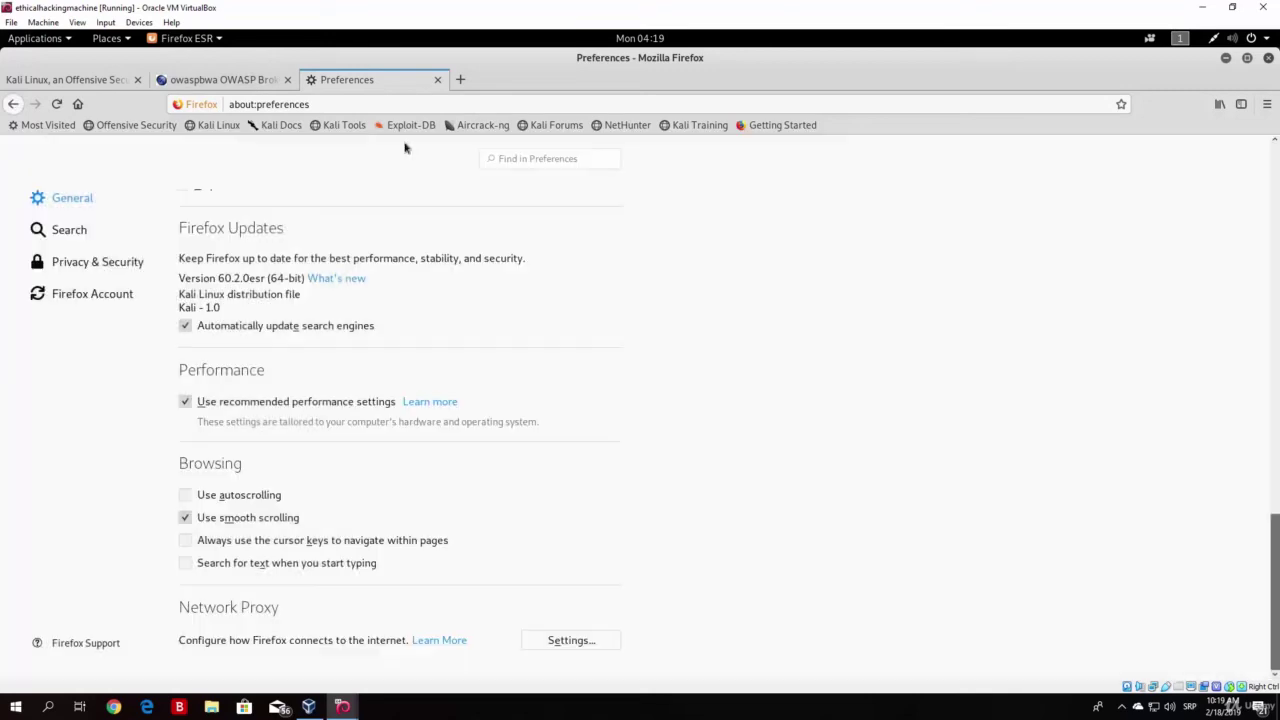
Step: Shrink the Firefox window, check the interception state in Burp Suite and return to Firefox
left_click(1247, 59)
left_click(657, 143)
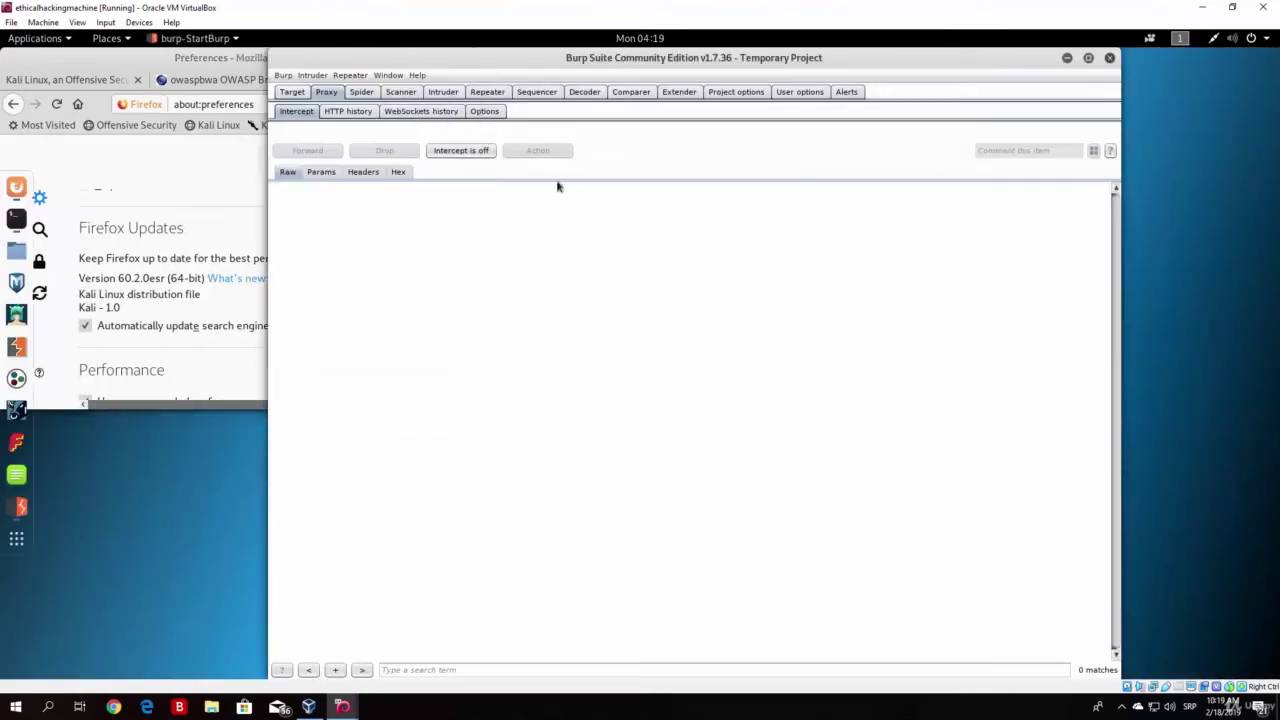
left_click(215, 186)
left_click(465, 79)
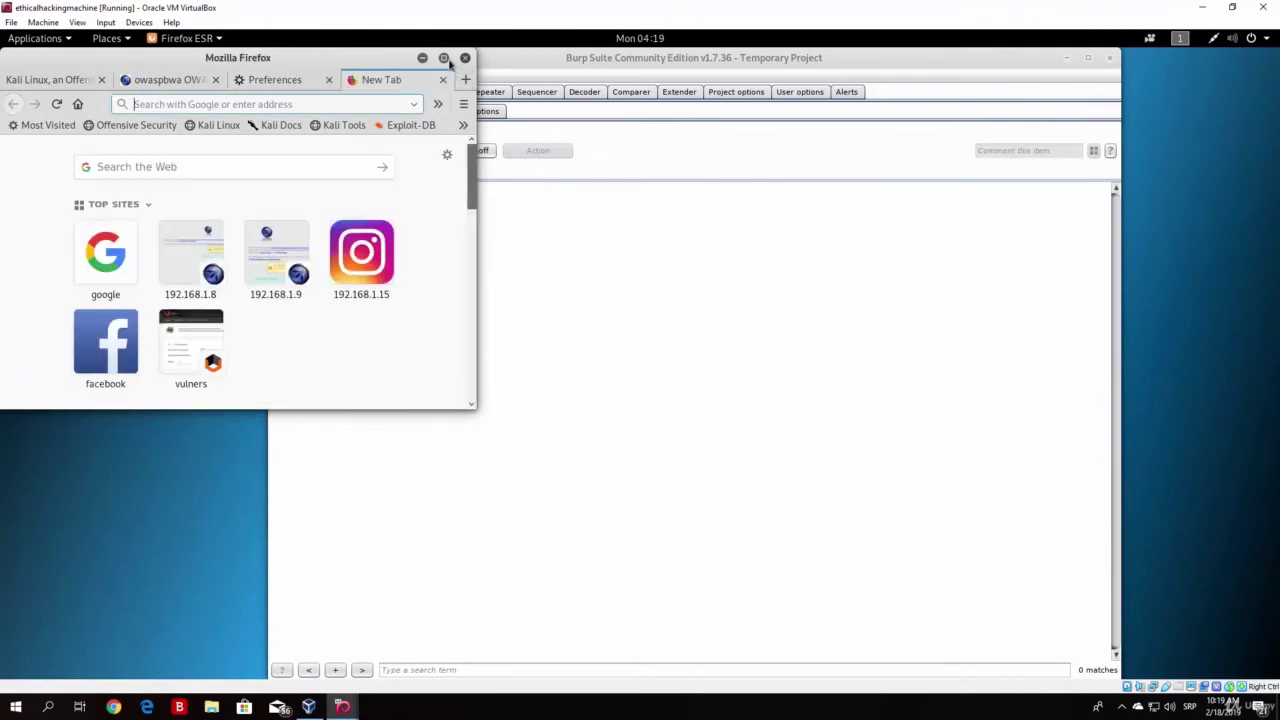
left_click(444, 58)
type("h")
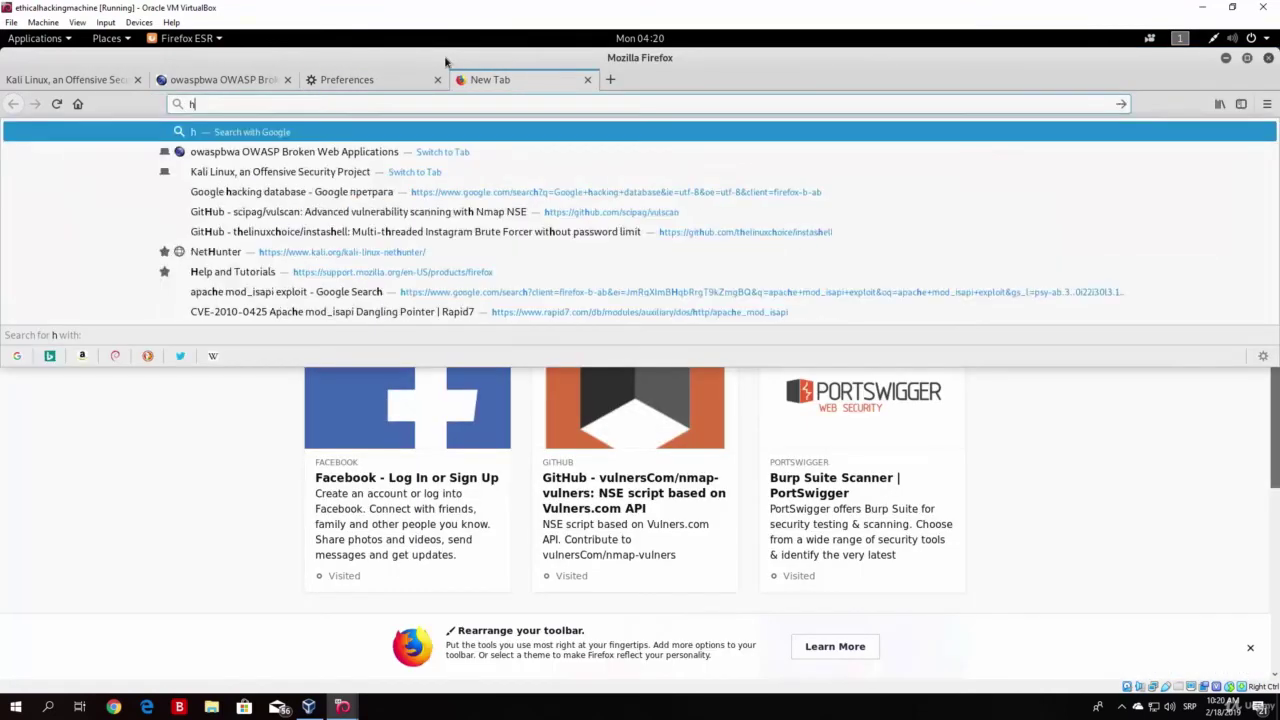
type("ttp>")
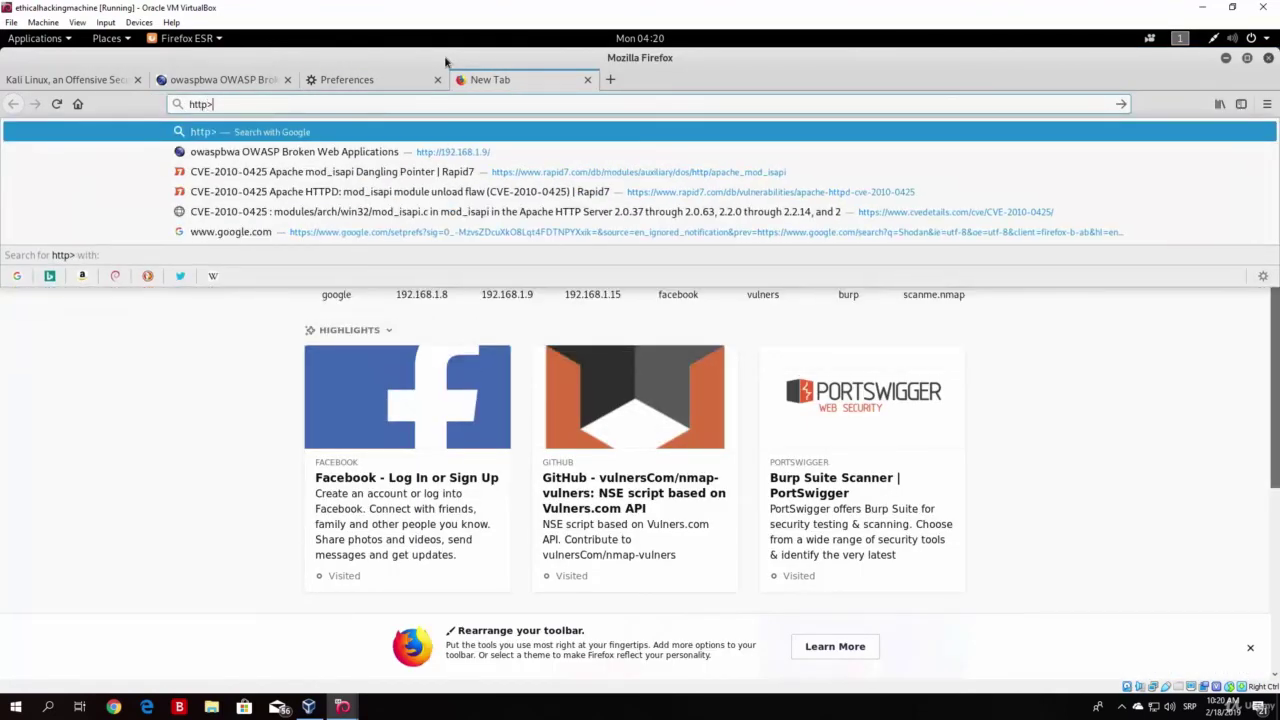
key("BackSpace")
type(";")
key("BackSpace")
type(":/")
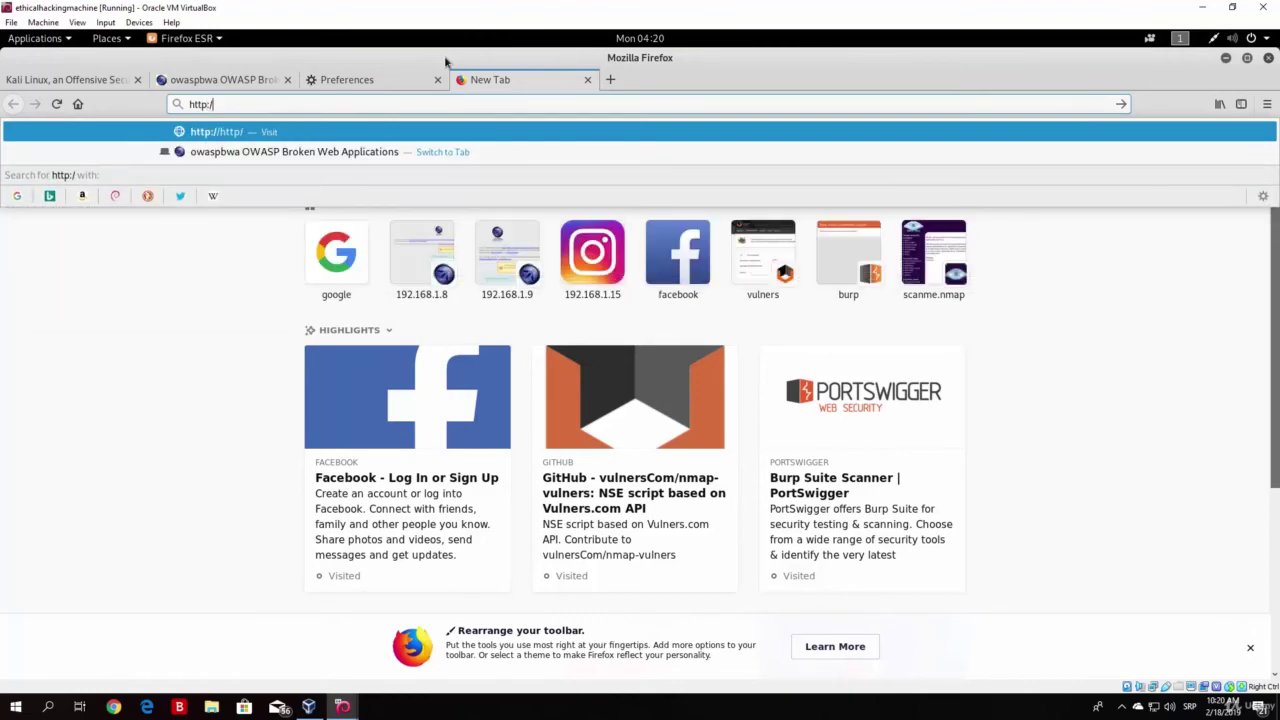
type("/burp")
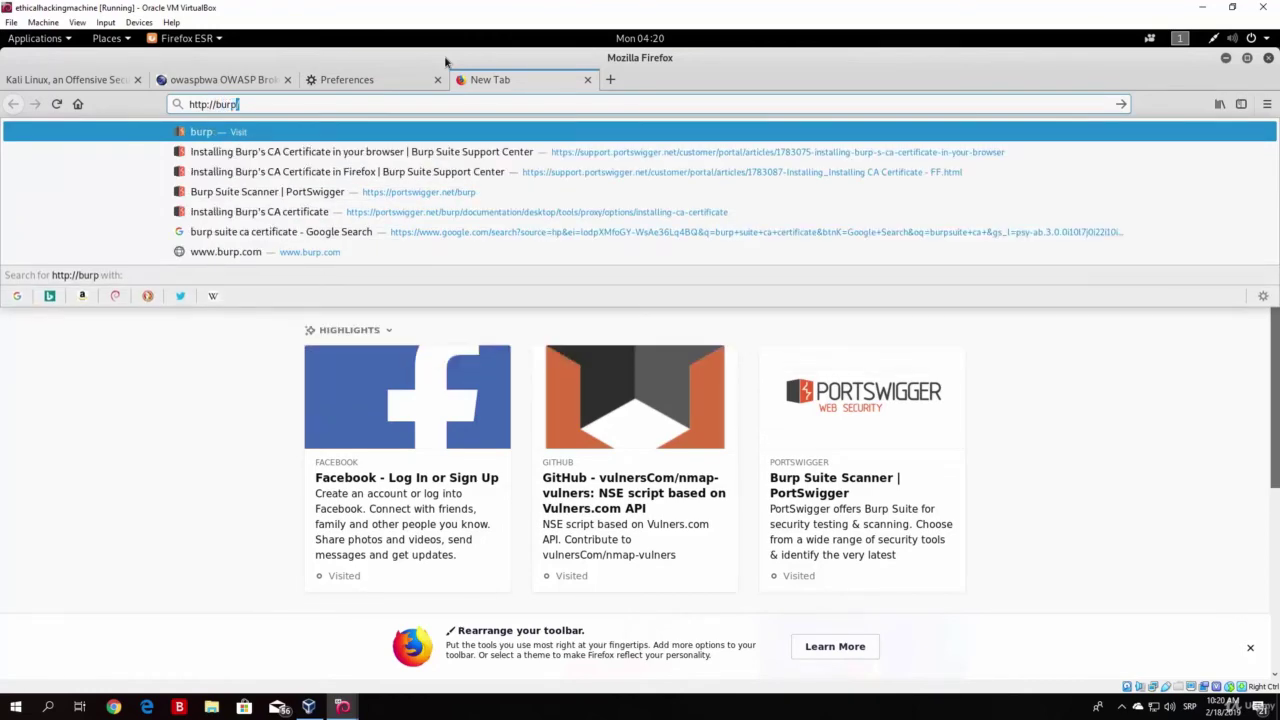
key("Return")
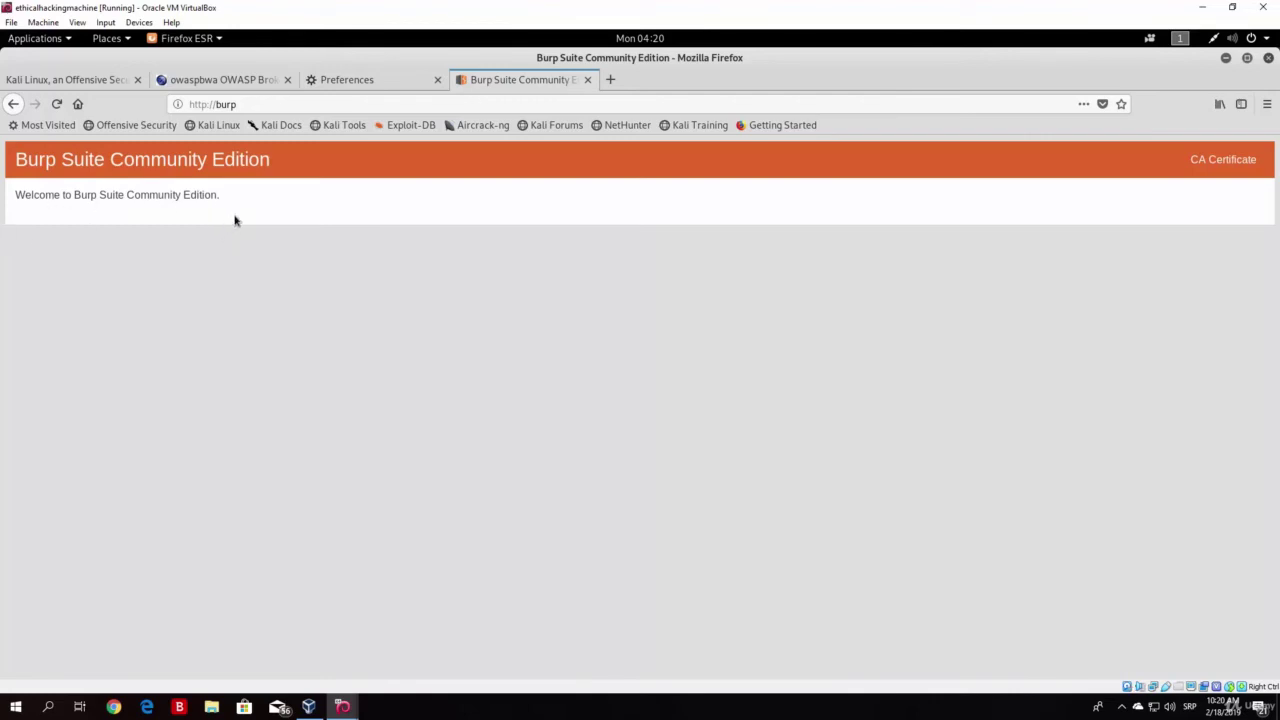
Step: Download Burp Suite's CA certificate file cacert.der and open the folder that contains the download
left_click(1208, 167)
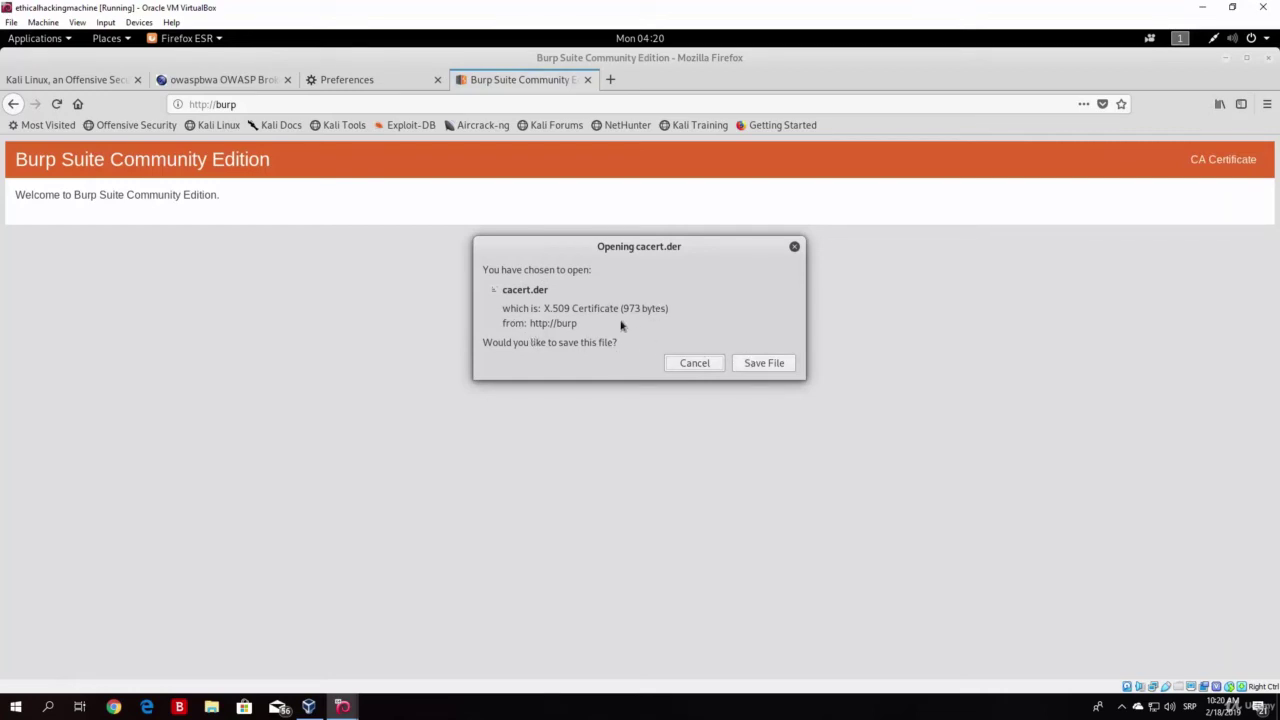
left_click(764, 364)
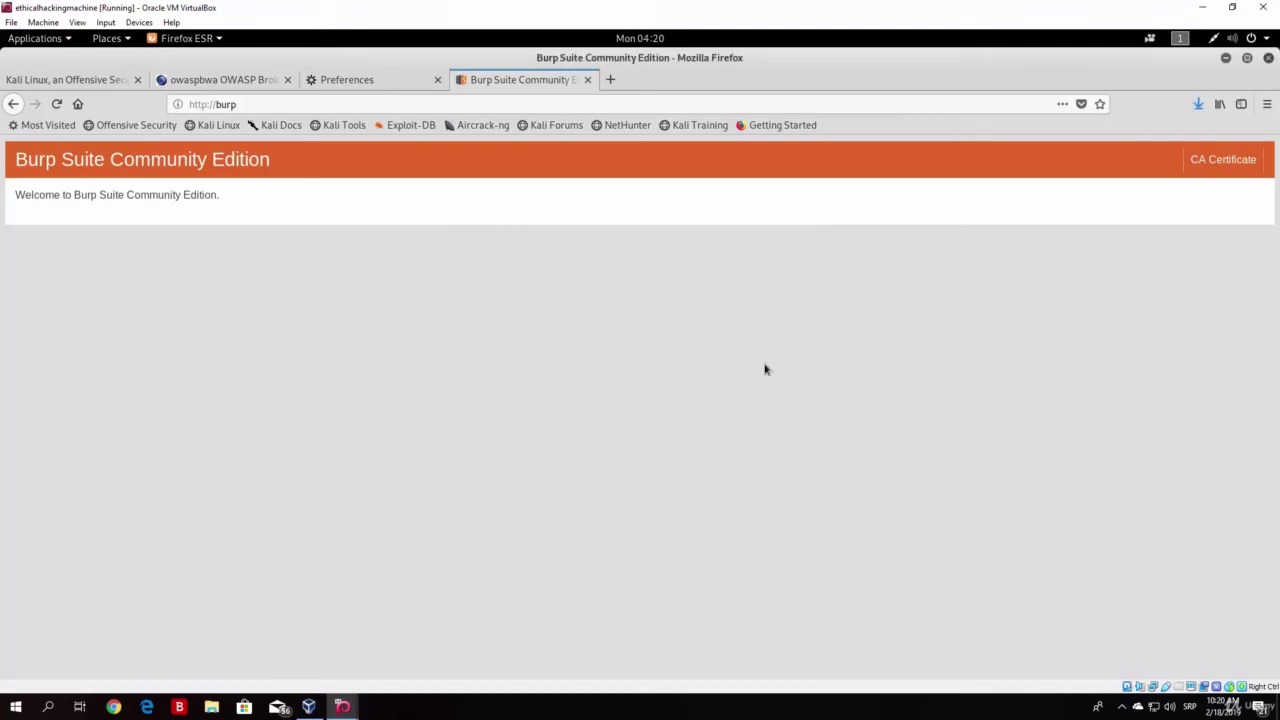
left_click(1198, 104)
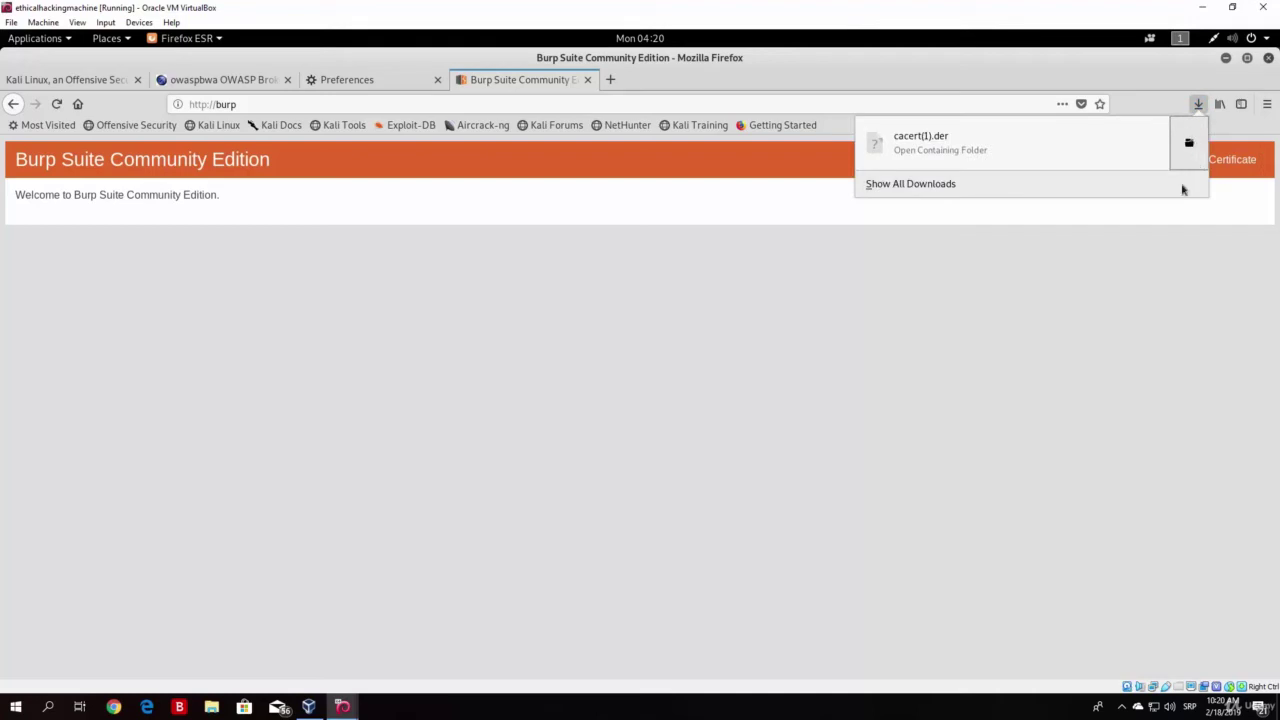
left_click(1180, 150)
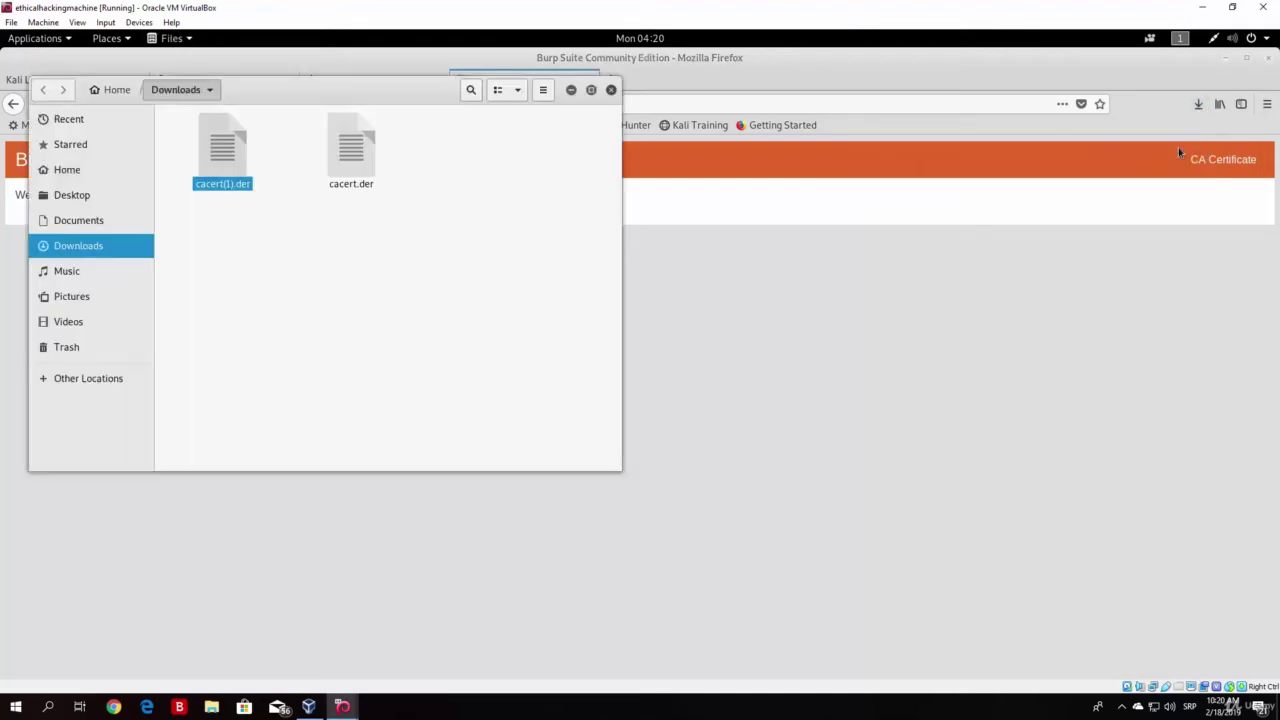
Step: Select the cacert(1).der certificate in the Downloads folder and minimize Firefox behind it
left_click(343, 155)
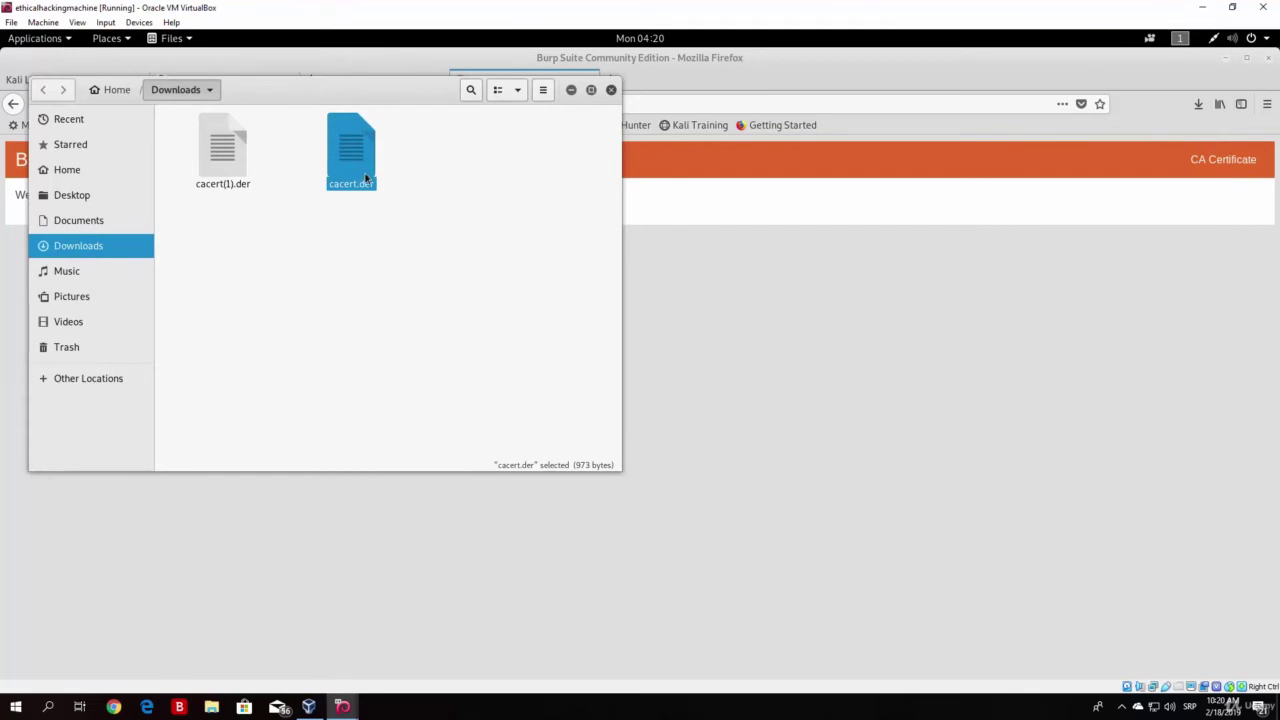
left_click_drag(375, 221, 322, 138)
left_click_drag(275, 230, 204, 137)
left_click(249, 206)
left_click(232, 156)
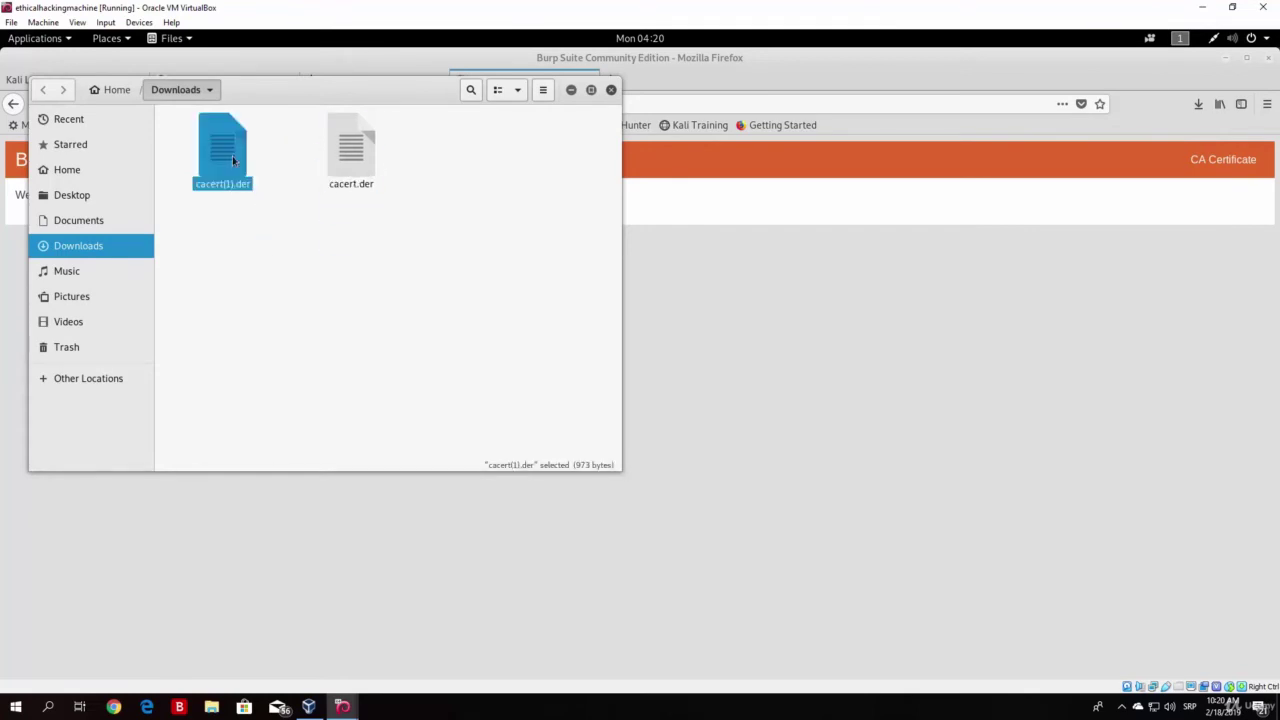
left_click(1225, 57)
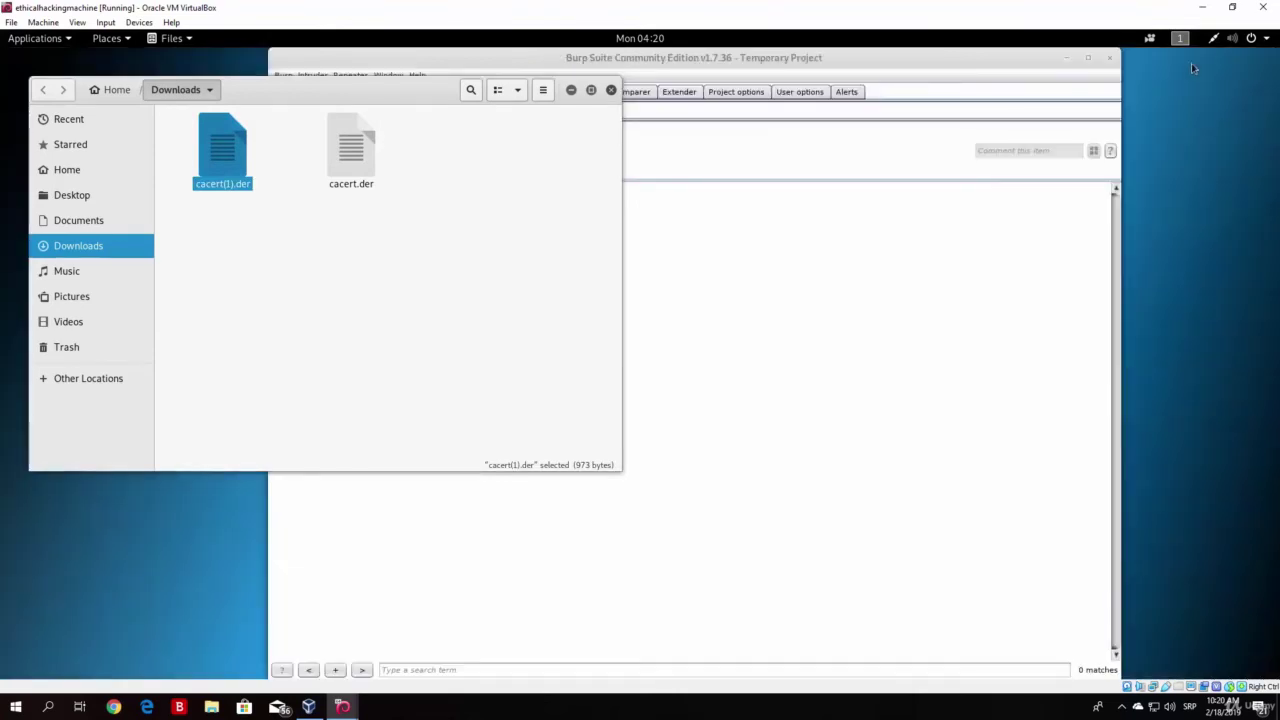
Step: Switch to Firefox and open the Certificate Manager from the Privacy & Security preferences
left_click_drag(405, 90, 672, 95)
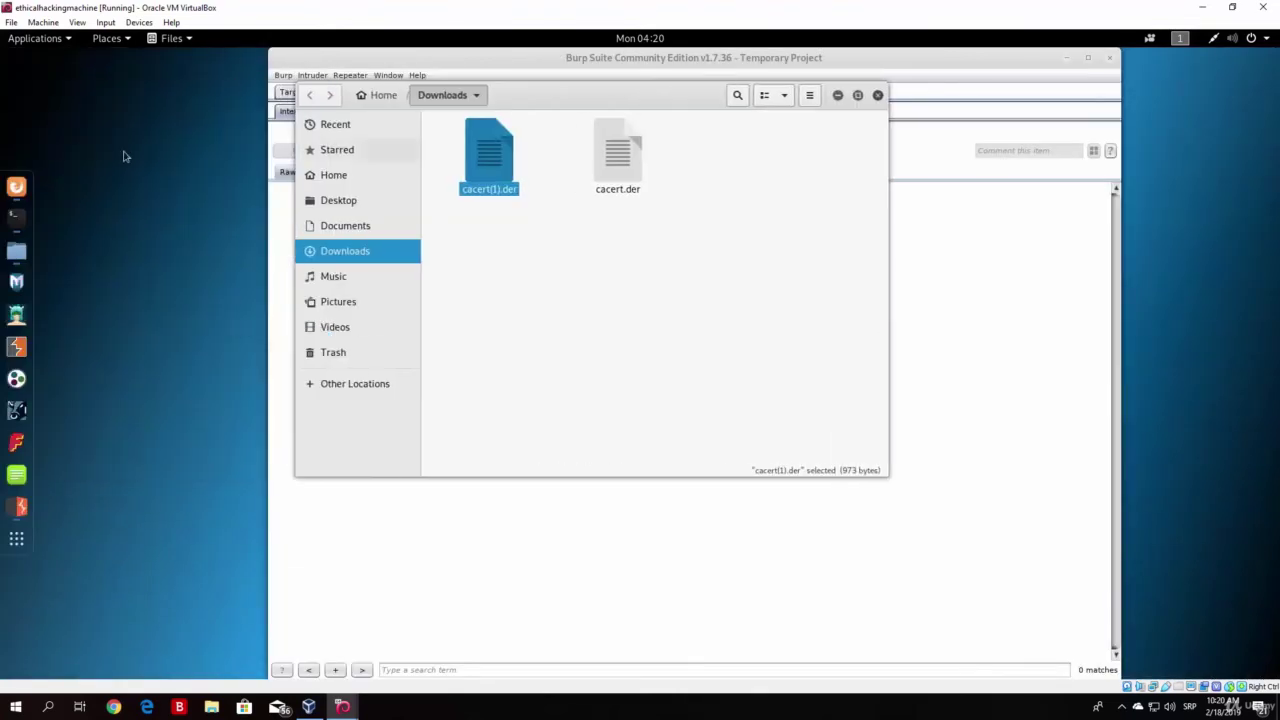
left_click(10, 187)
left_click(361, 88)
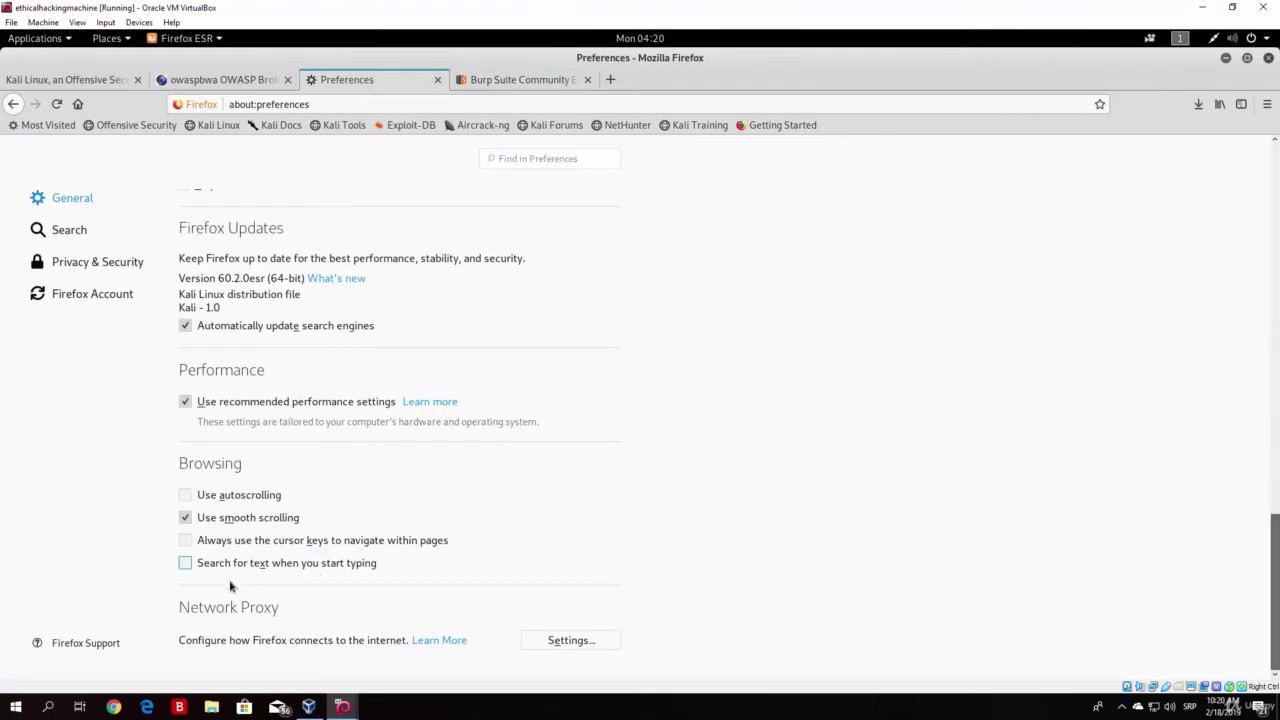
left_click(1274, 196)
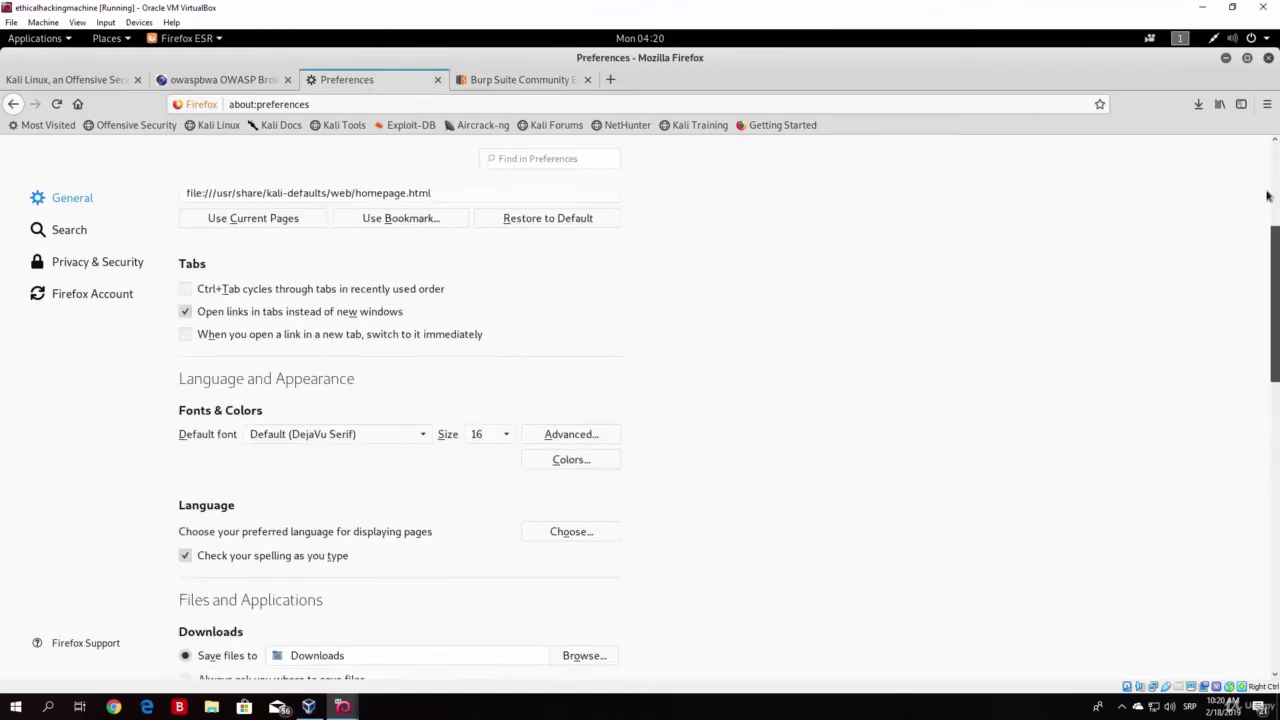
left_click(1267, 196)
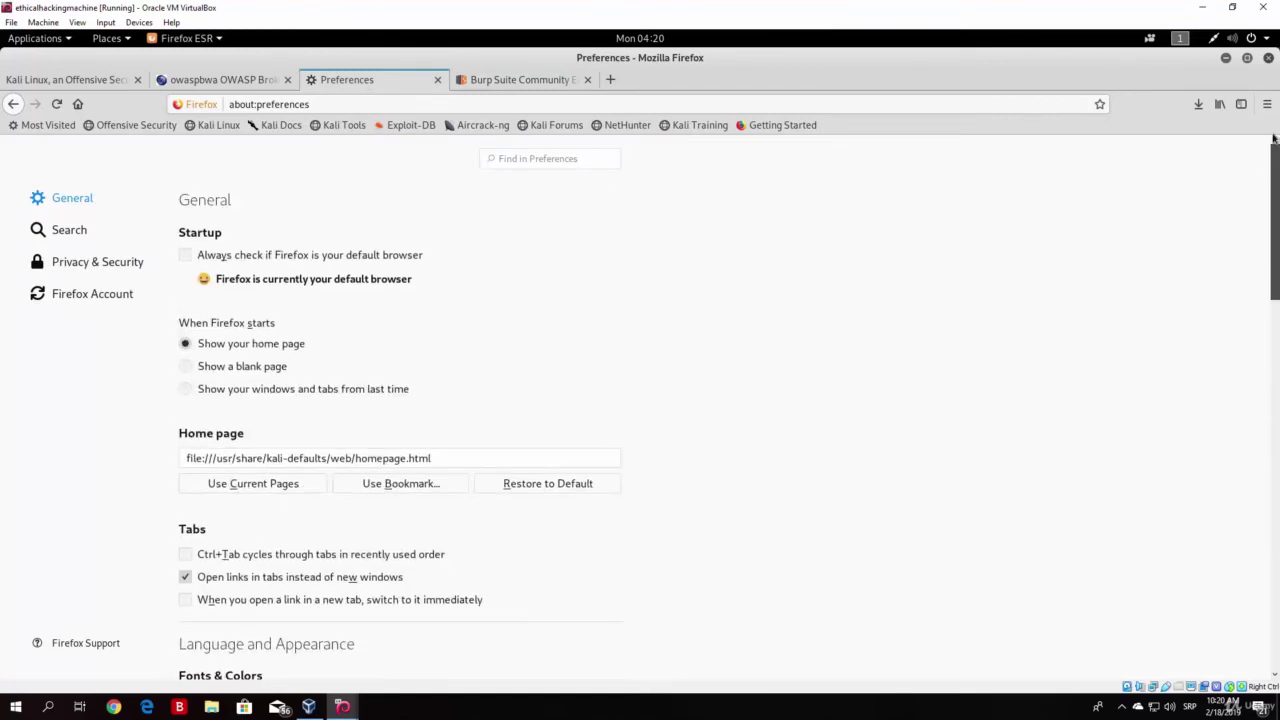
left_click(63, 267)
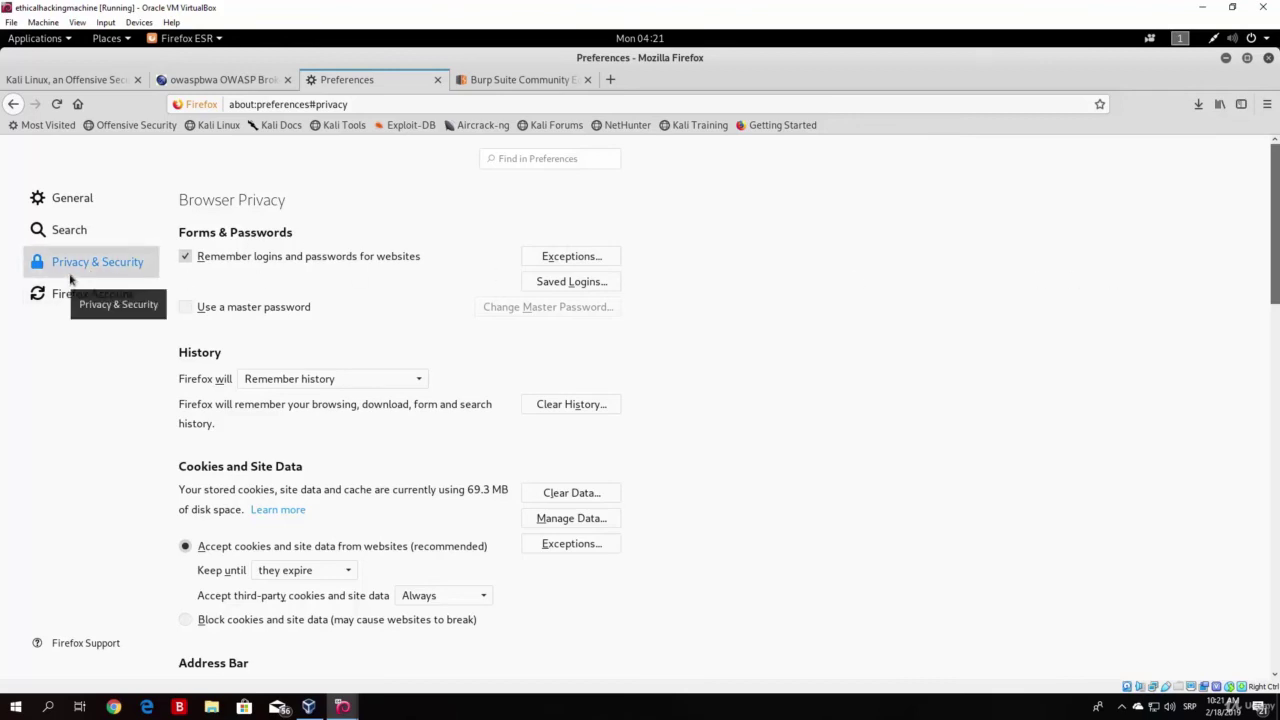
left_click_drag(1277, 207, 1277, 588)
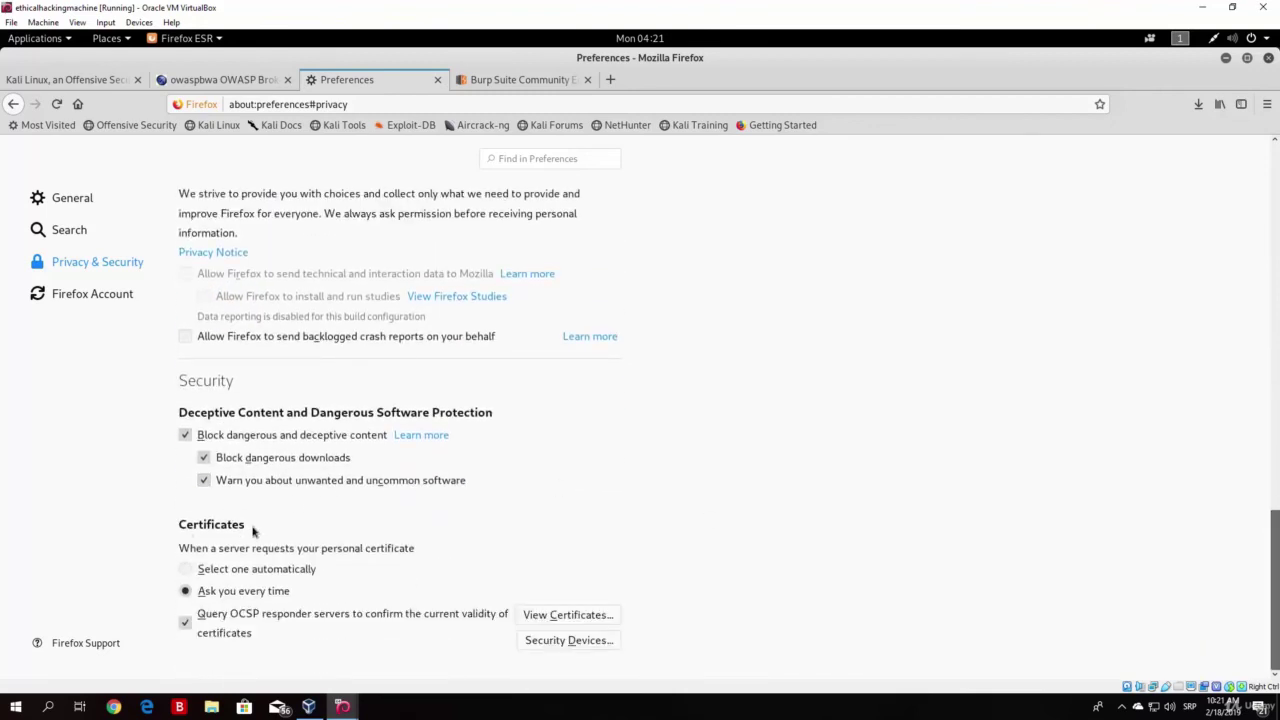
left_click(559, 620)
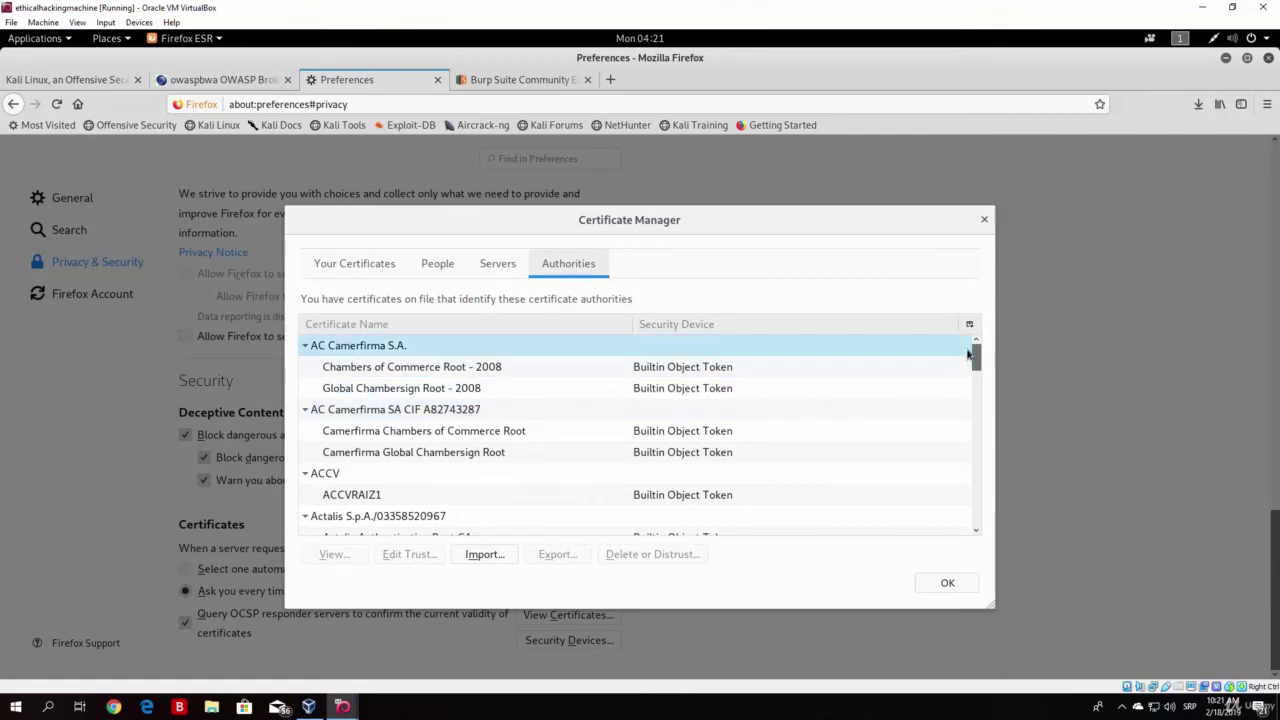
Step: Select cacert(1).der as the CA certificate file to import, cancel the import and close the Certificate Manager
left_click_drag(975, 357, 985, 302)
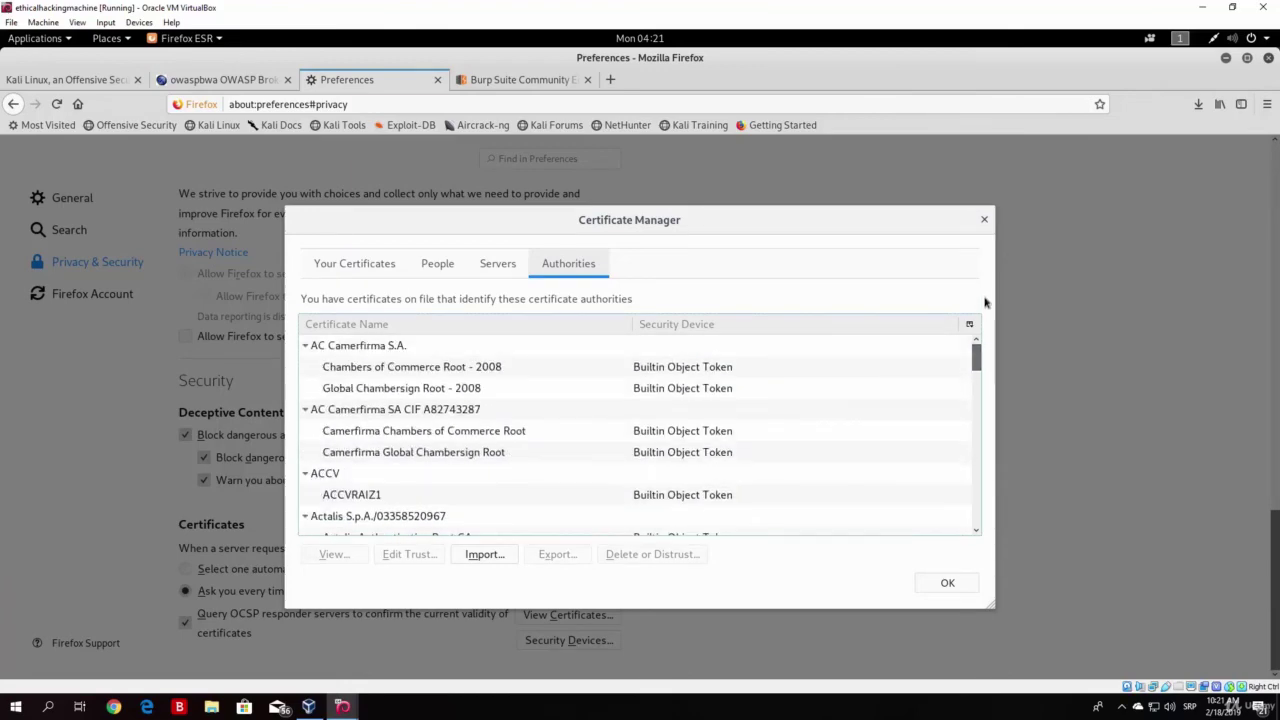
left_click(527, 82)
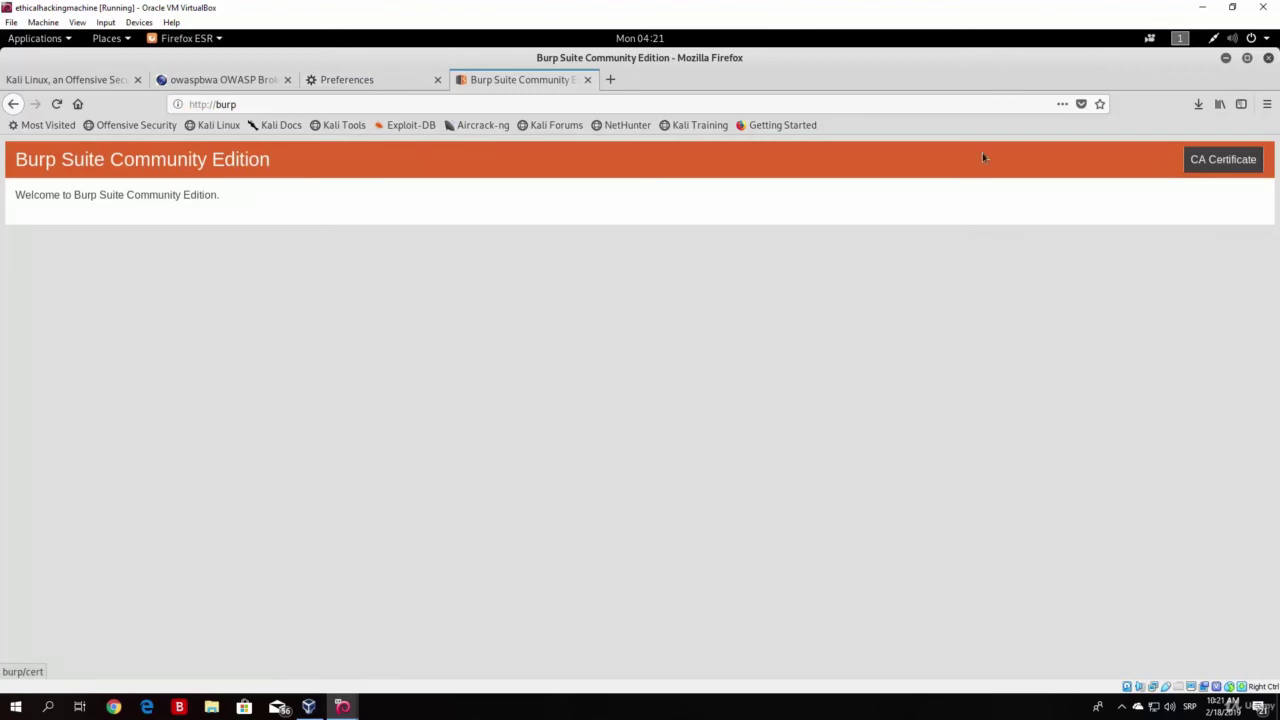
left_click(338, 84)
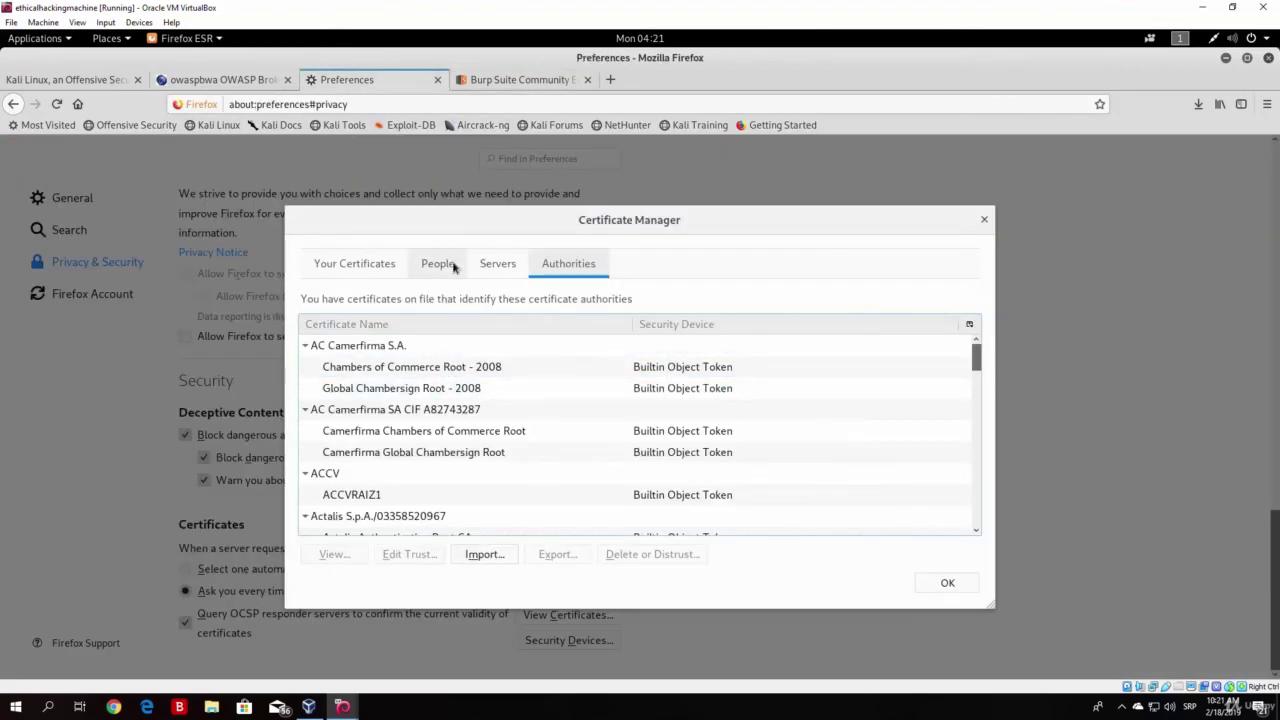
left_click(484, 555)
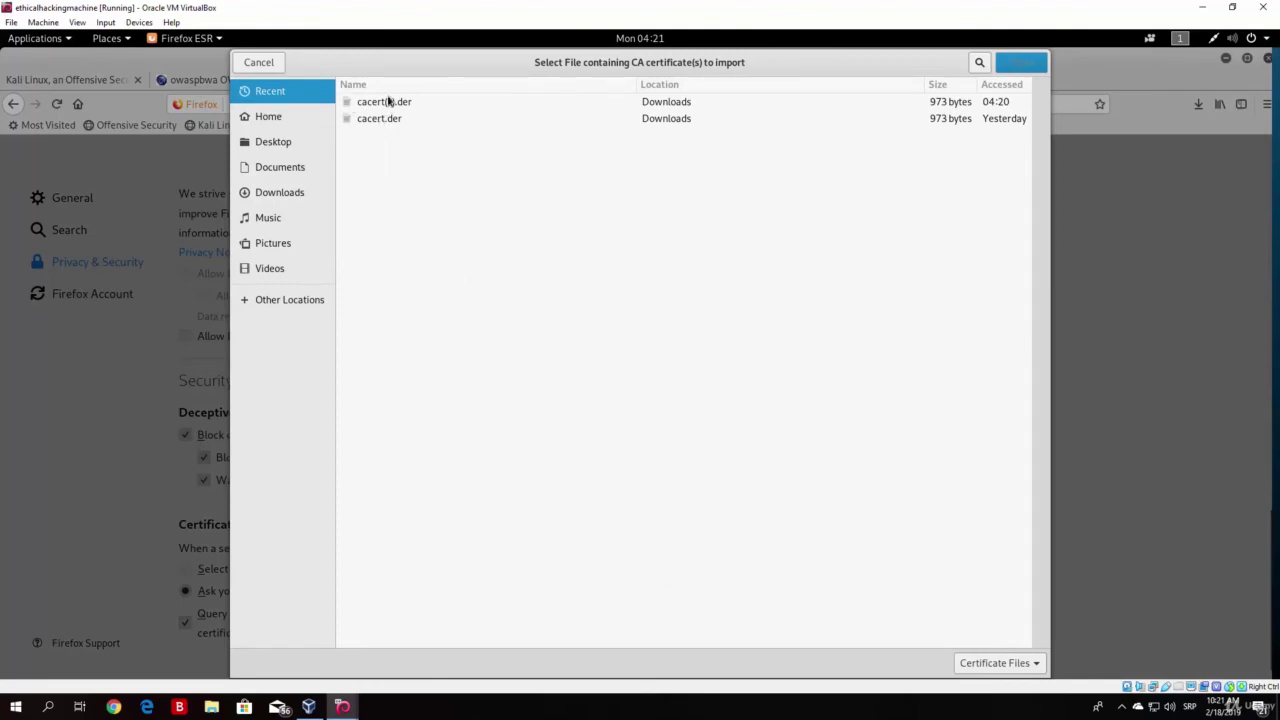
left_click(389, 104)
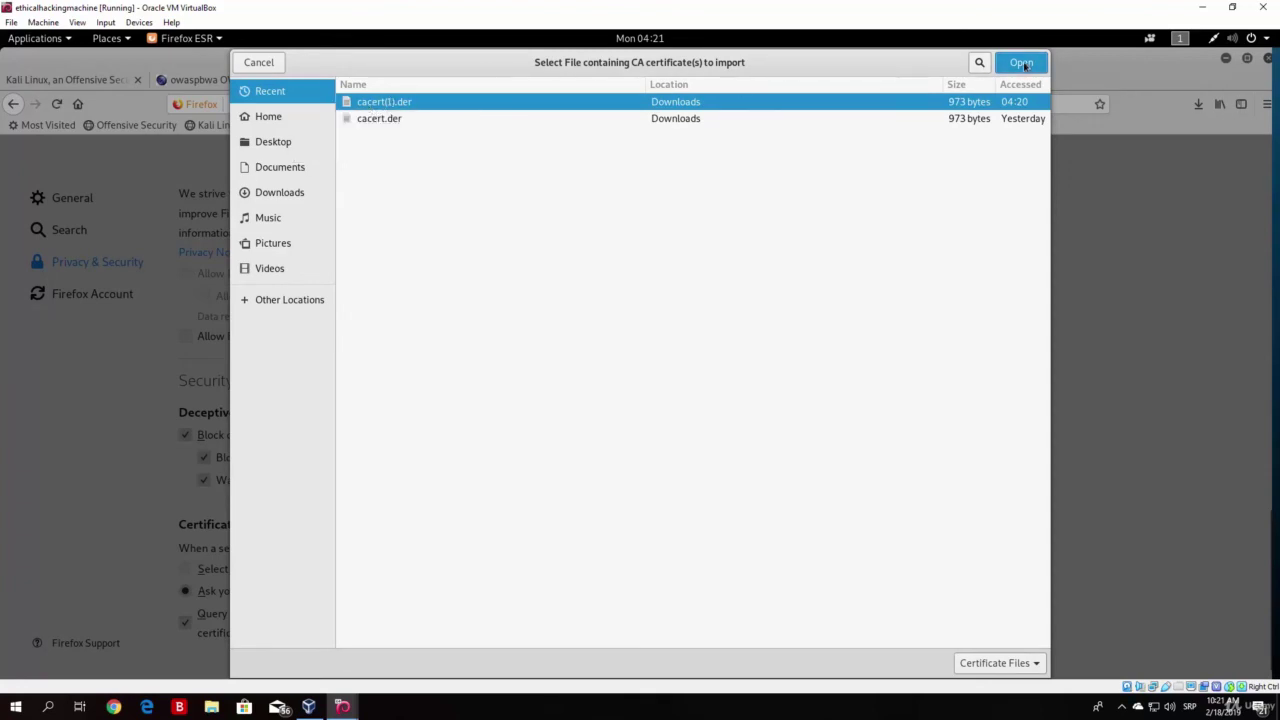
left_click(259, 64)
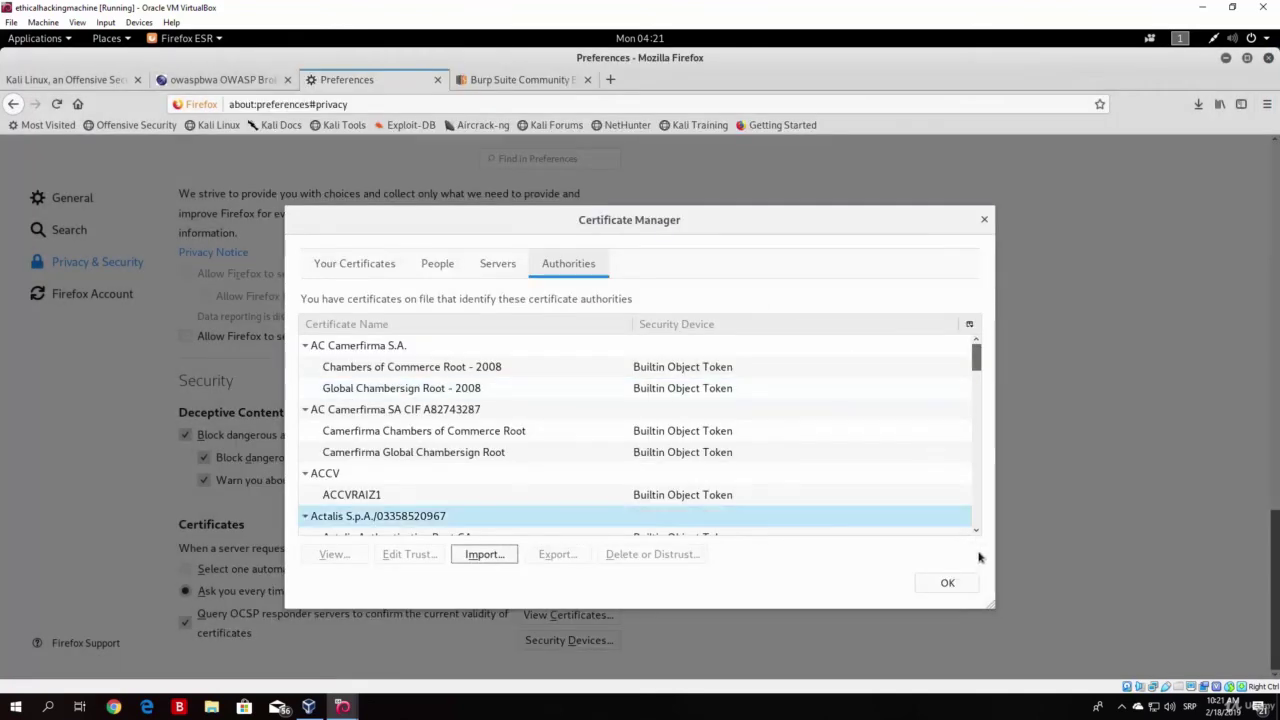
left_click(960, 586)
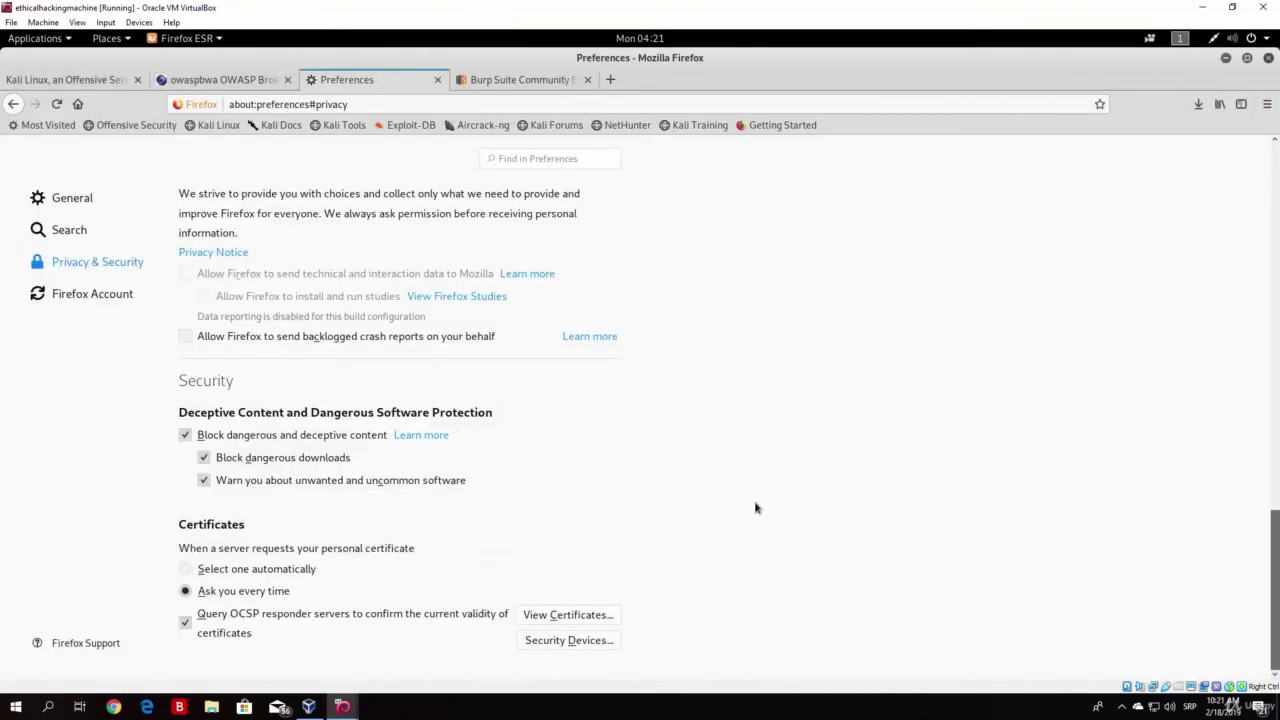
left_click(610, 79)
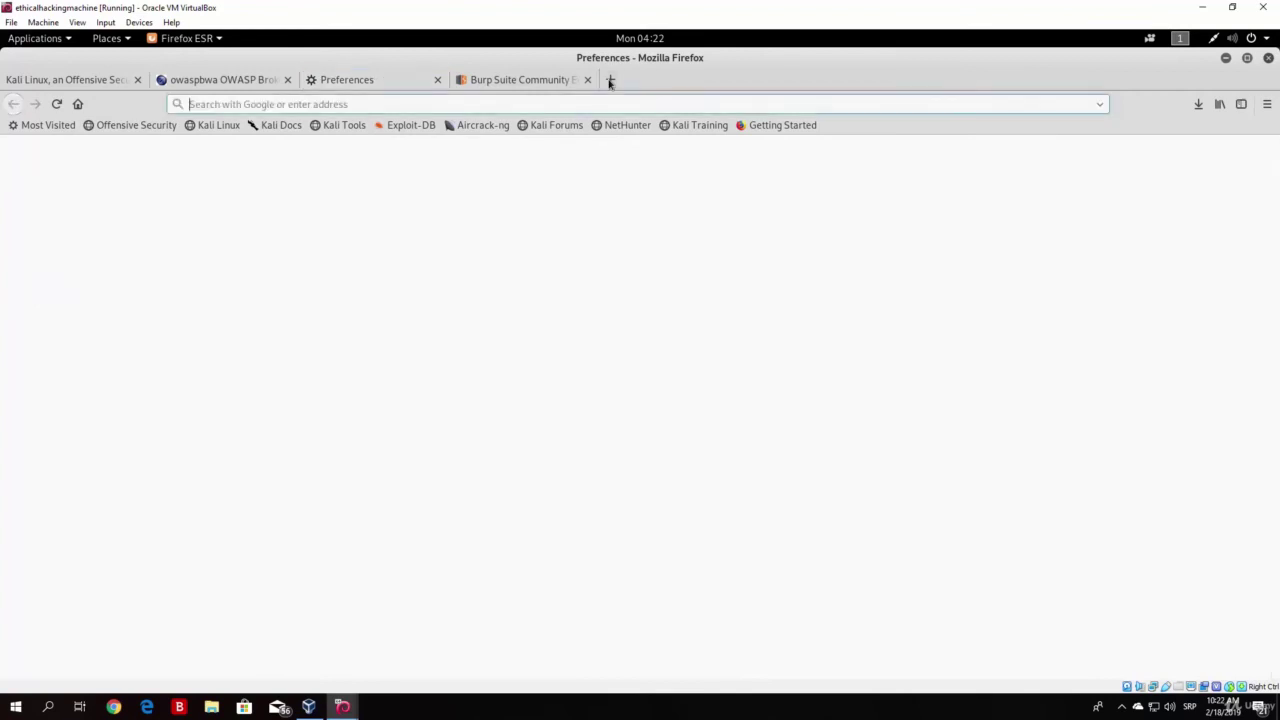
type("goo")
key("Return")
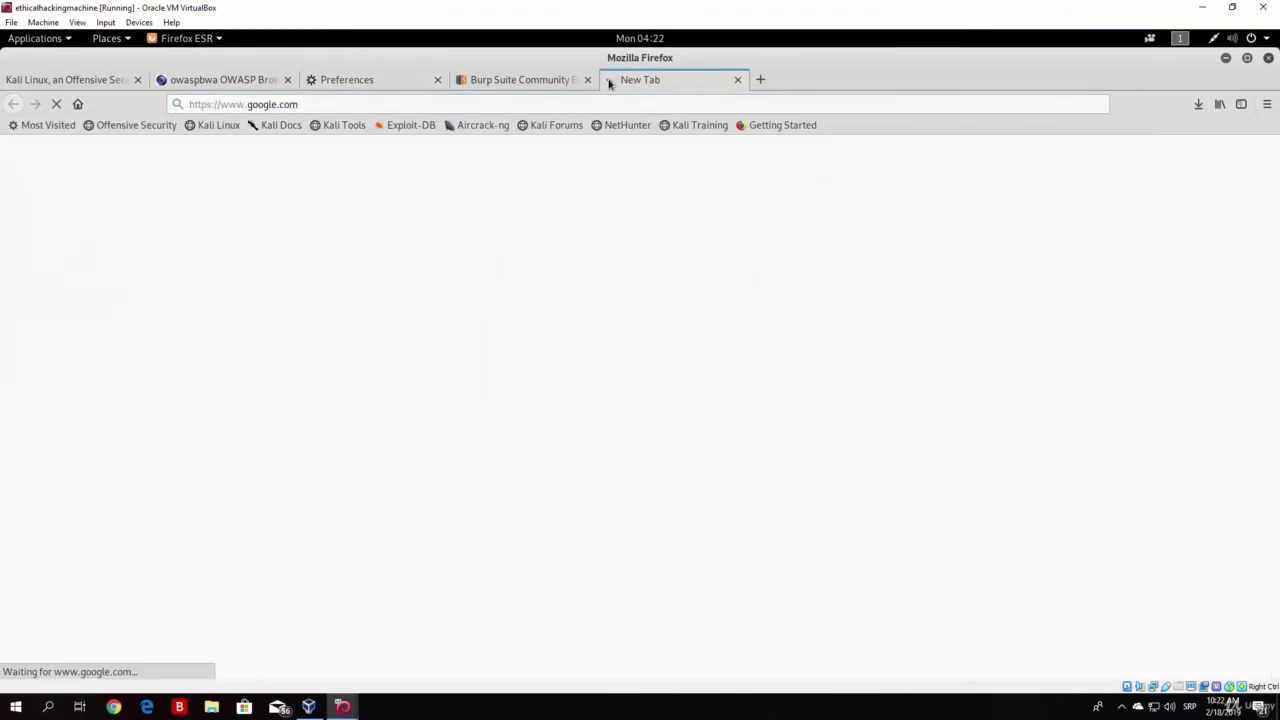
left_click_drag(189, 104, 210, 110)
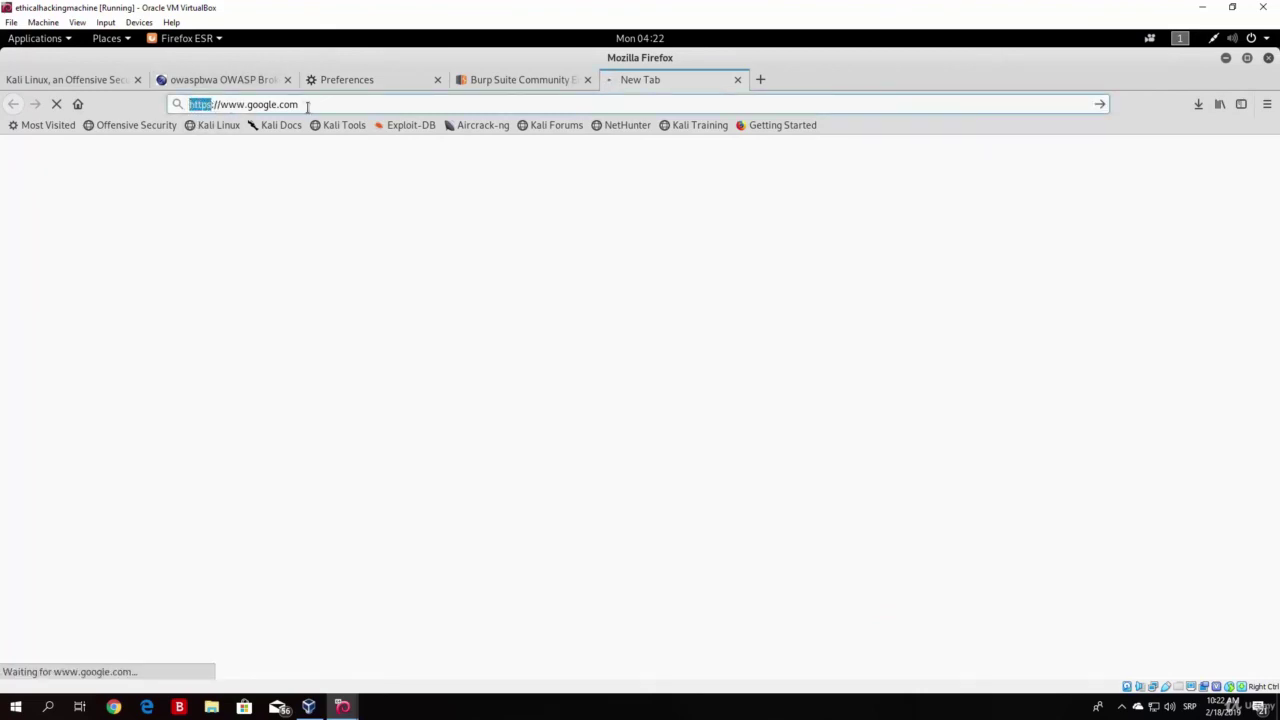
left_click(308, 107)
Step: Switch to Burp Suite, check the proxy's interception state and options, and return to Firefox
left_click(1225, 58)
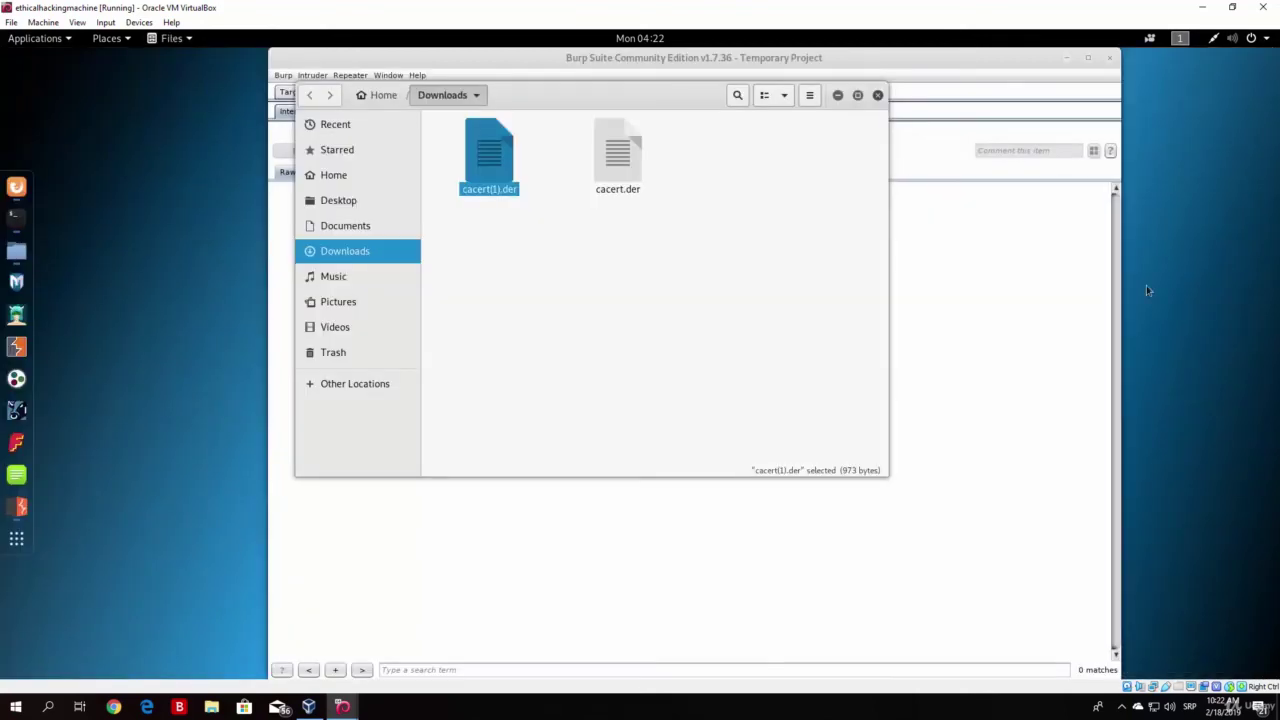
left_click(524, 570)
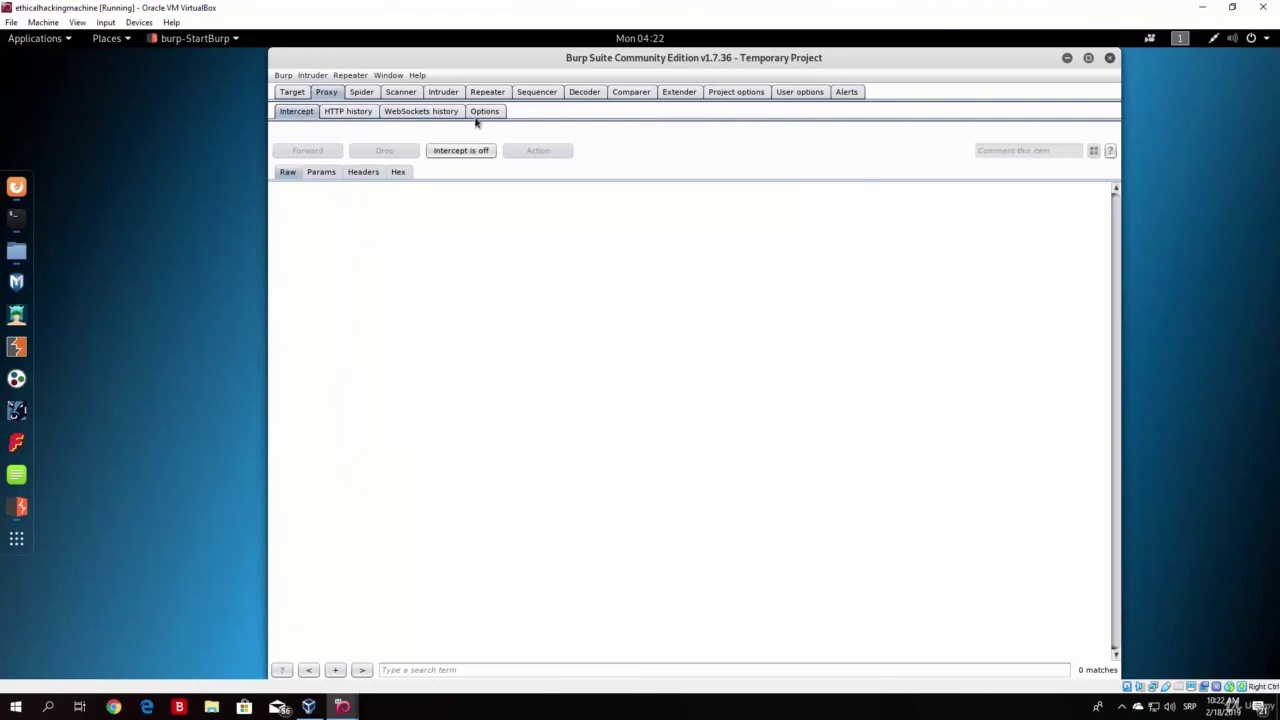
left_click(480, 113)
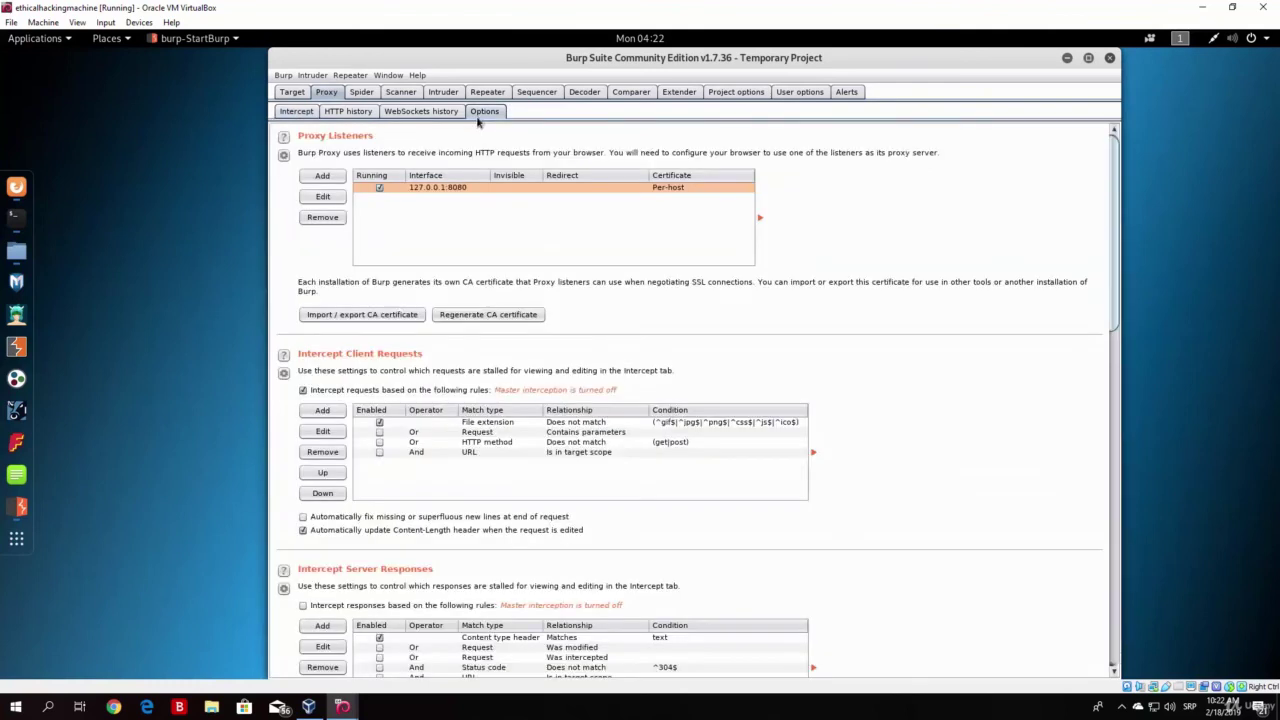
left_click(296, 111)
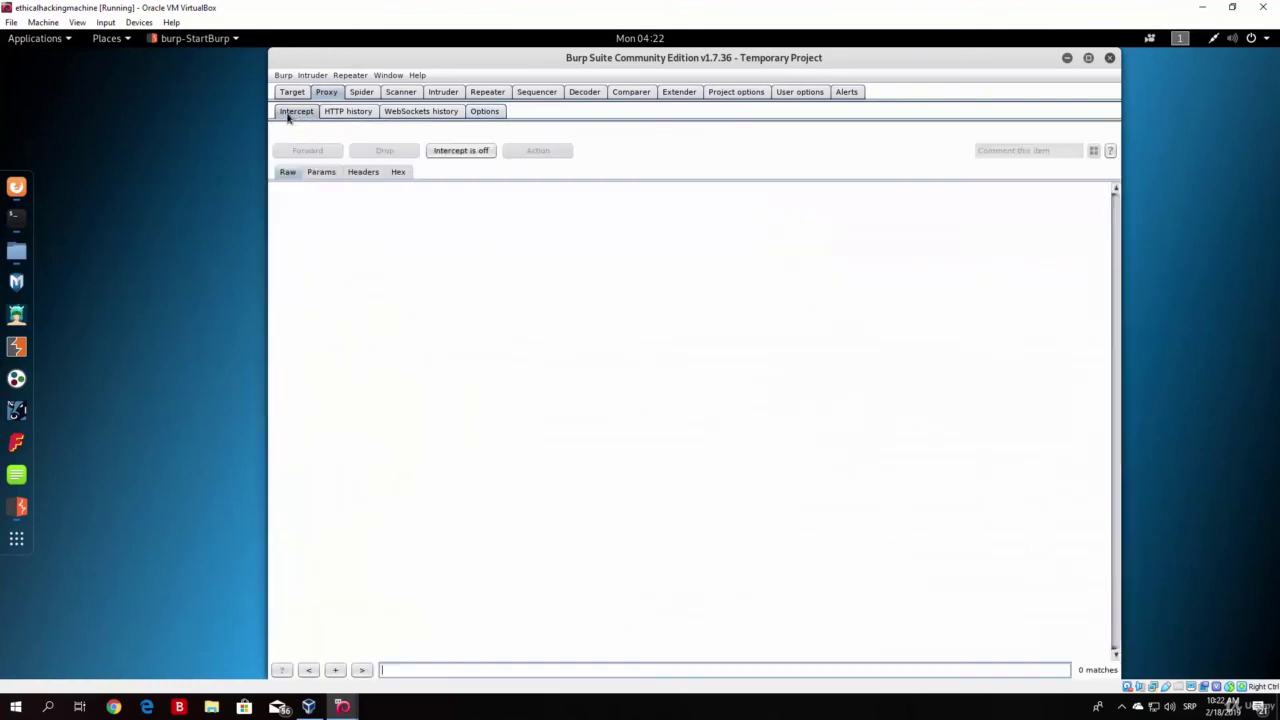
left_click(16, 187)
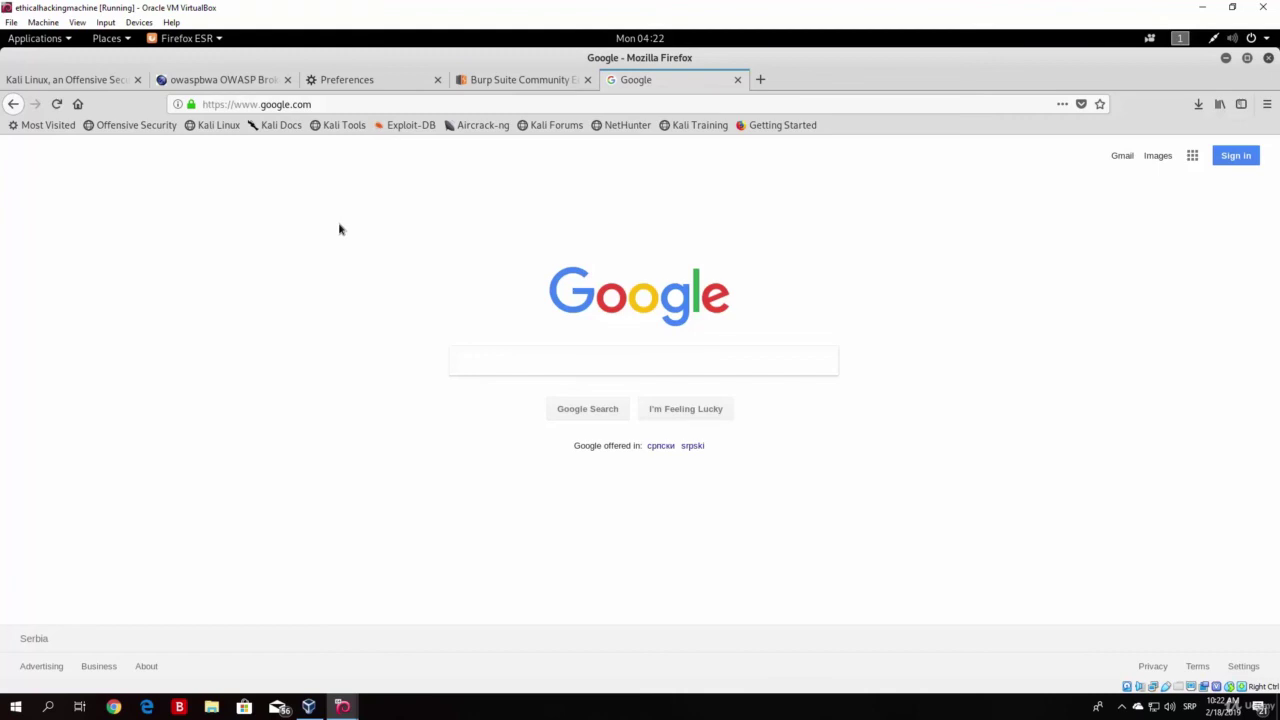
Step: Switch to Burp Suite, maximize its window and open the target site map
left_click(1226, 58)
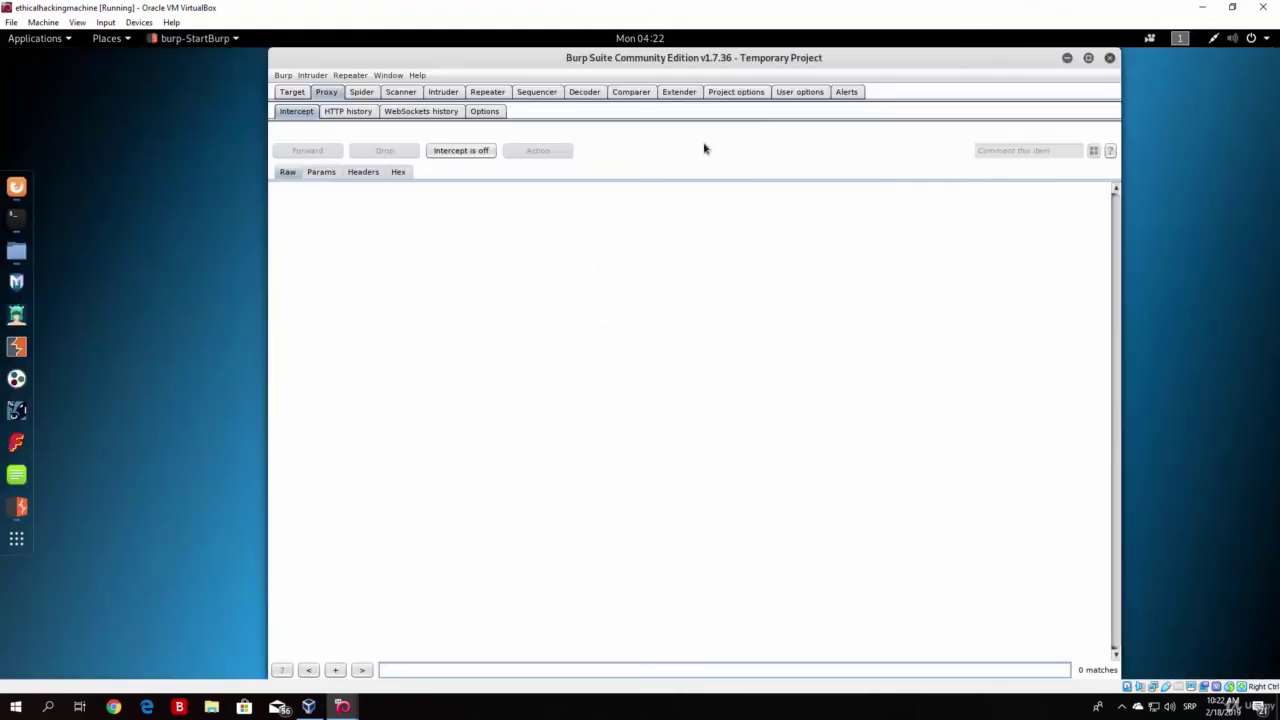
left_click(1088, 58)
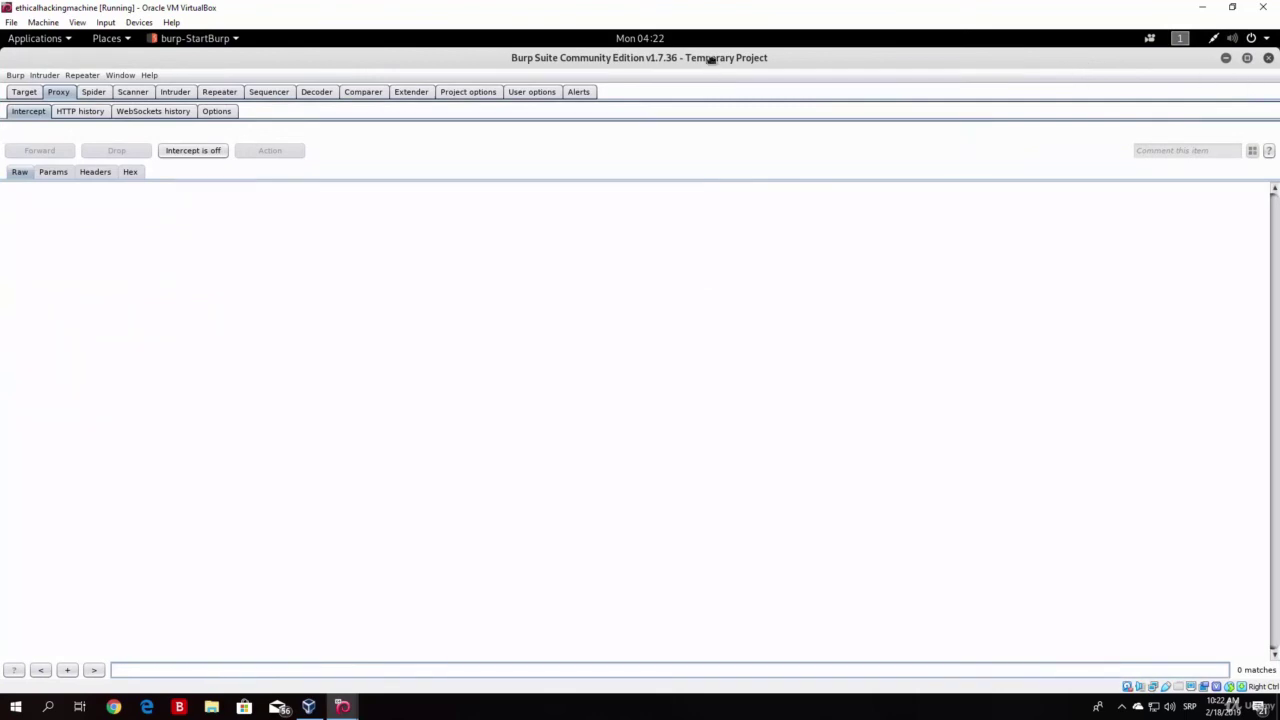
left_click(24, 92)
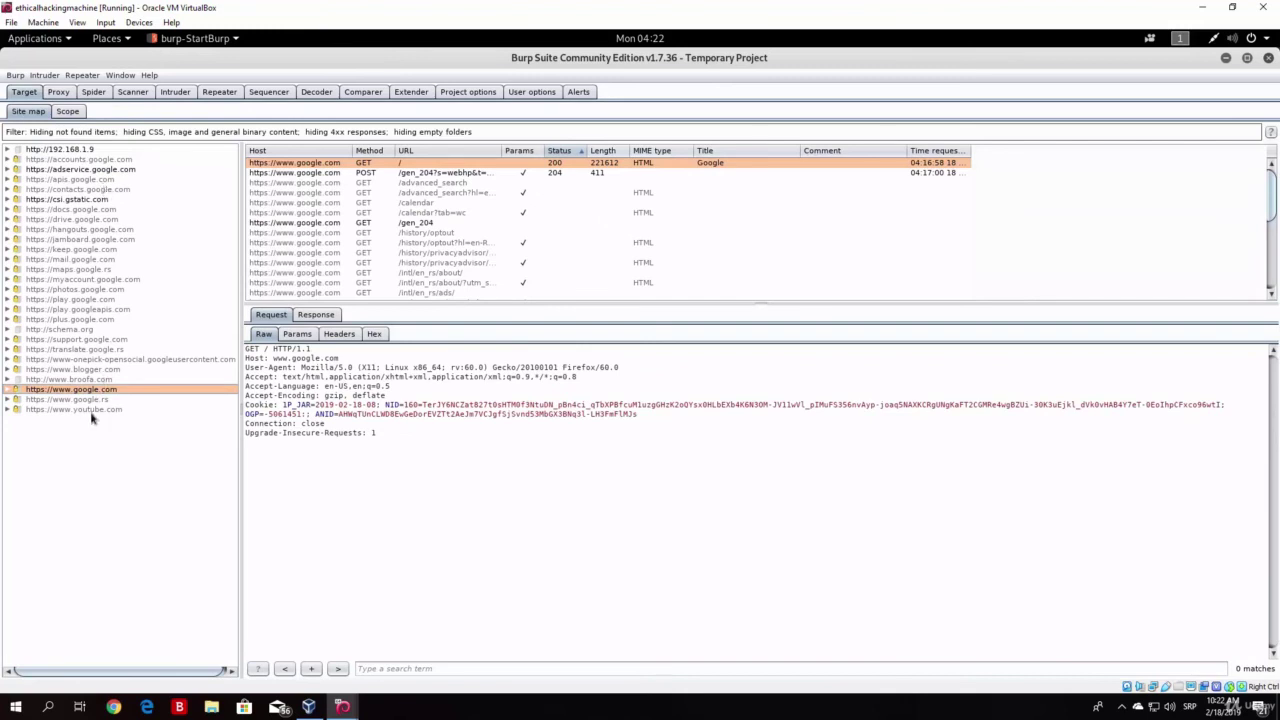
left_click(75, 152)
left_click(423, 194)
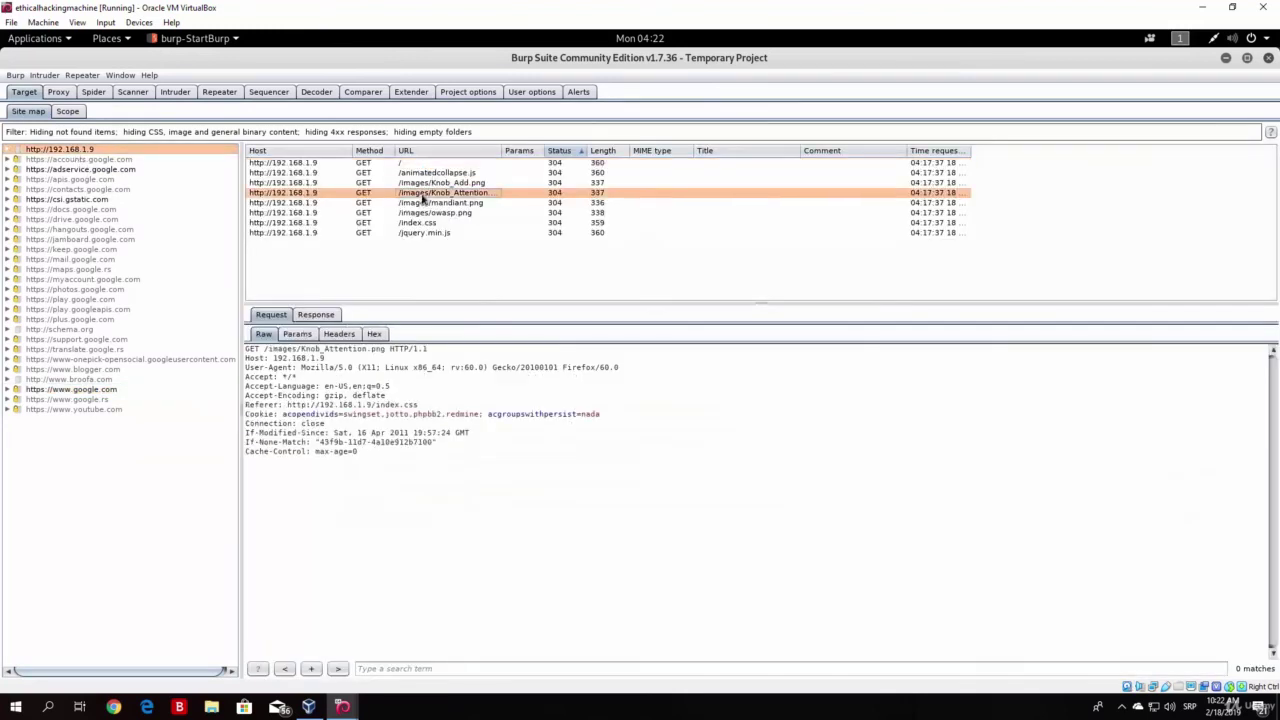
key("Down")
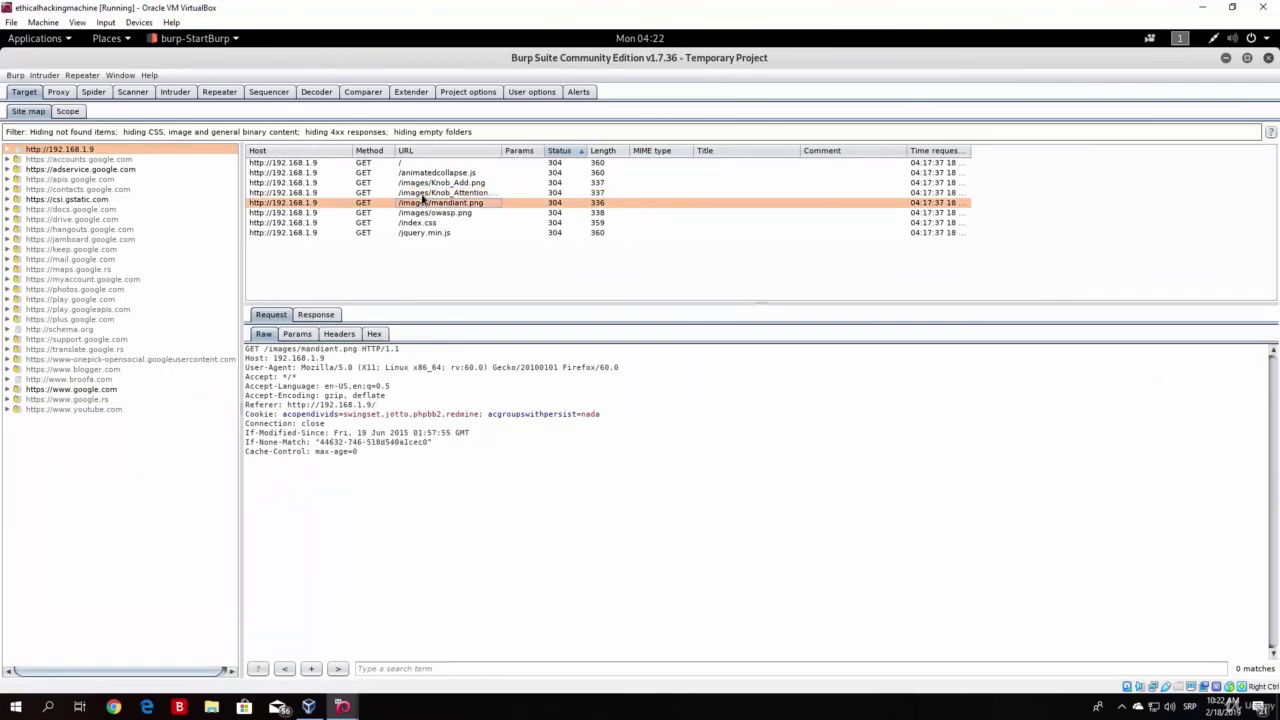
key("Up")
key("Up")
key("Up")
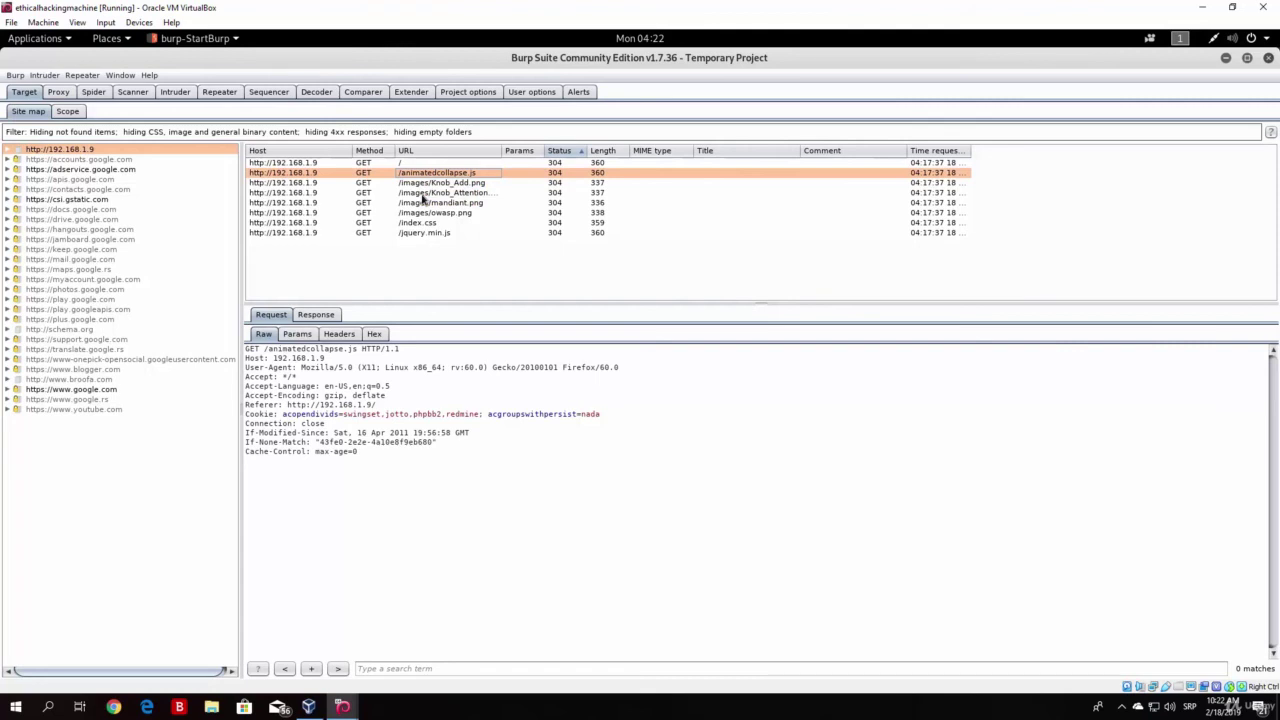
key("Down")
key("Down")
key("Down")
key("Down")
key("Down")
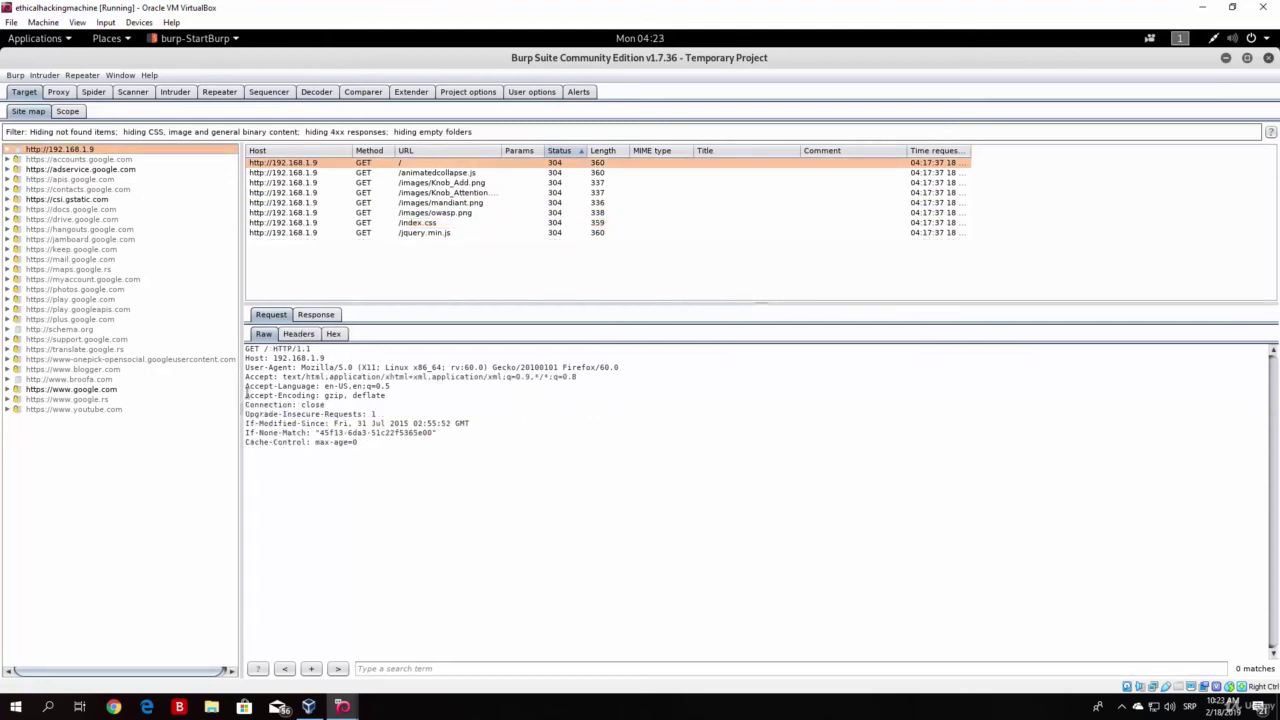
left_click(306, 214)
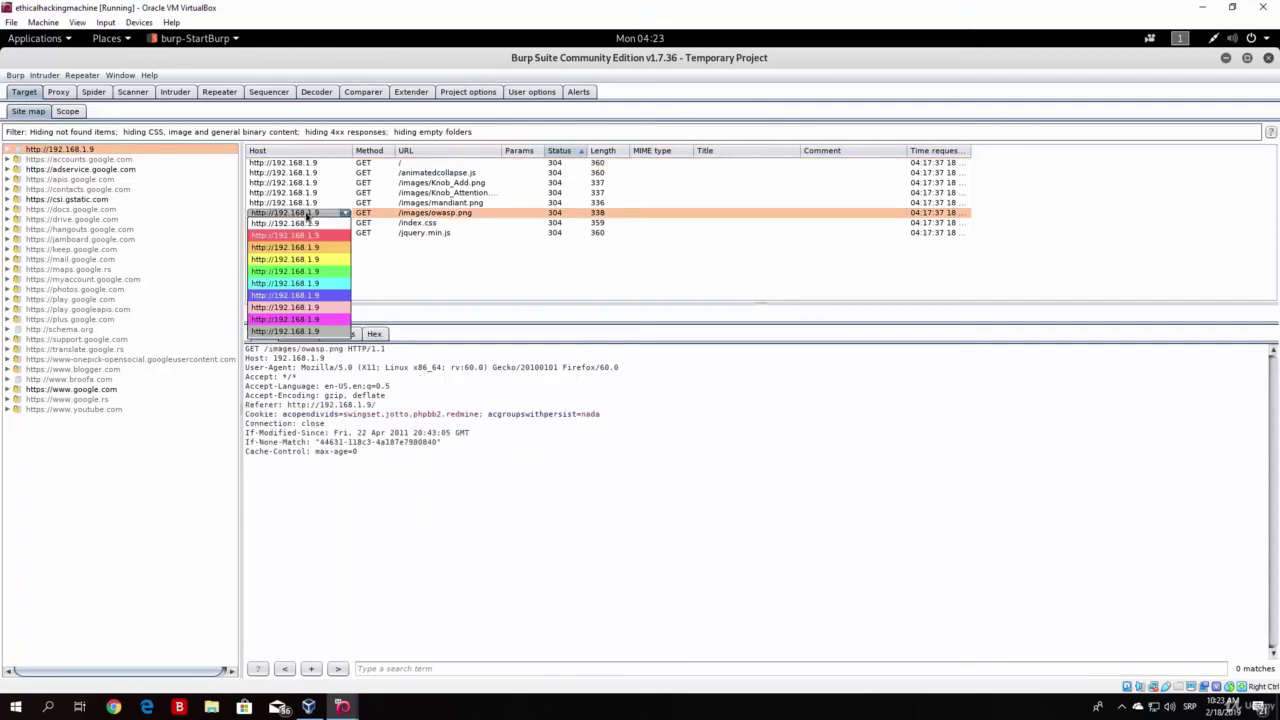
left_click(308, 193)
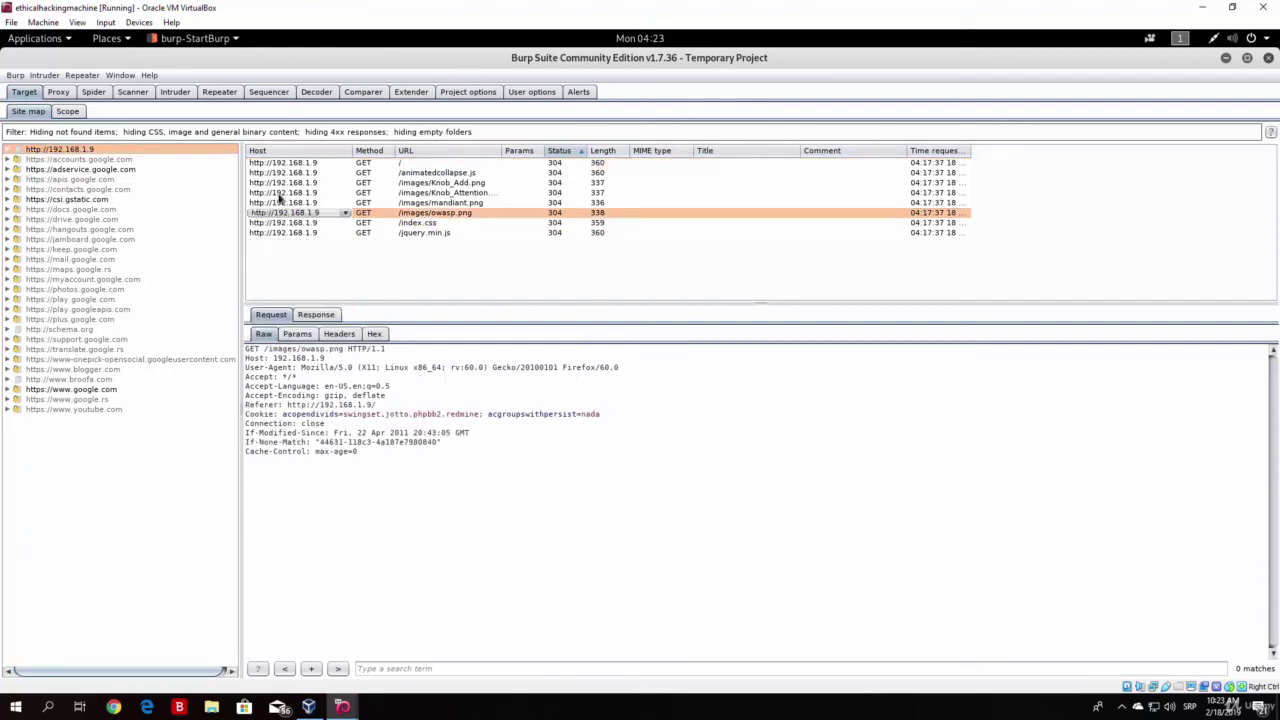
left_click(76, 391)
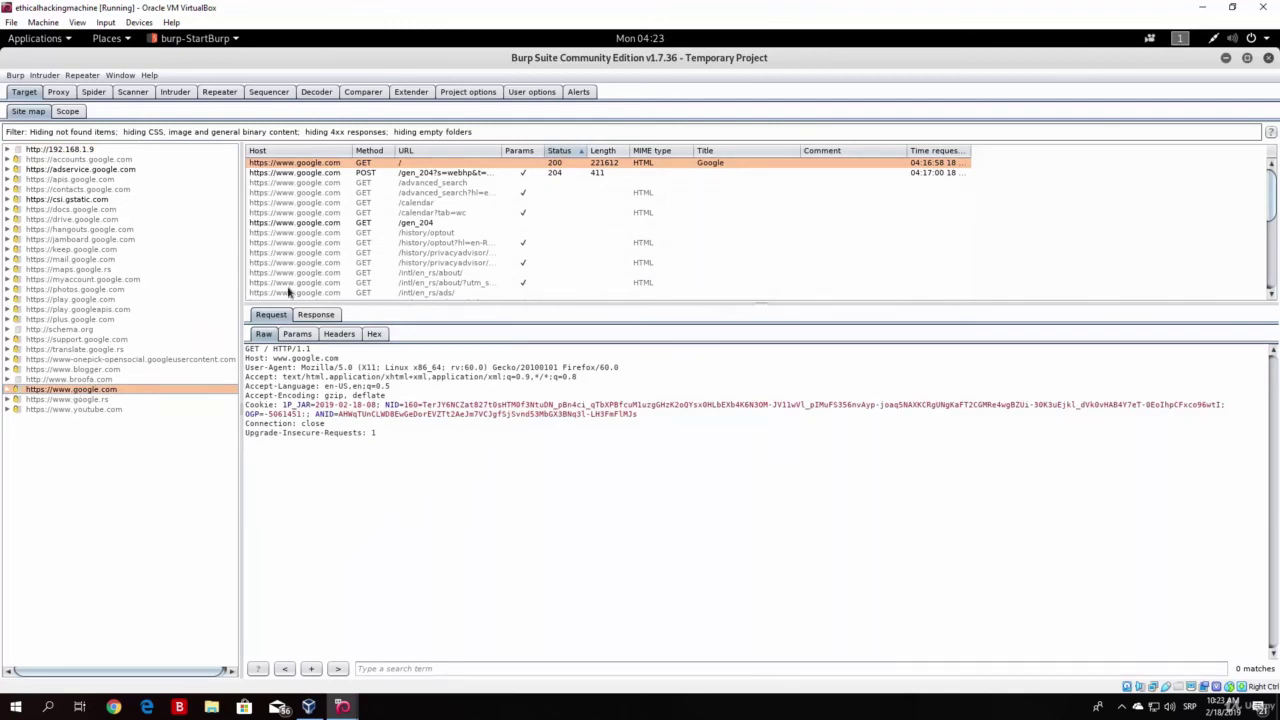
key("Down")
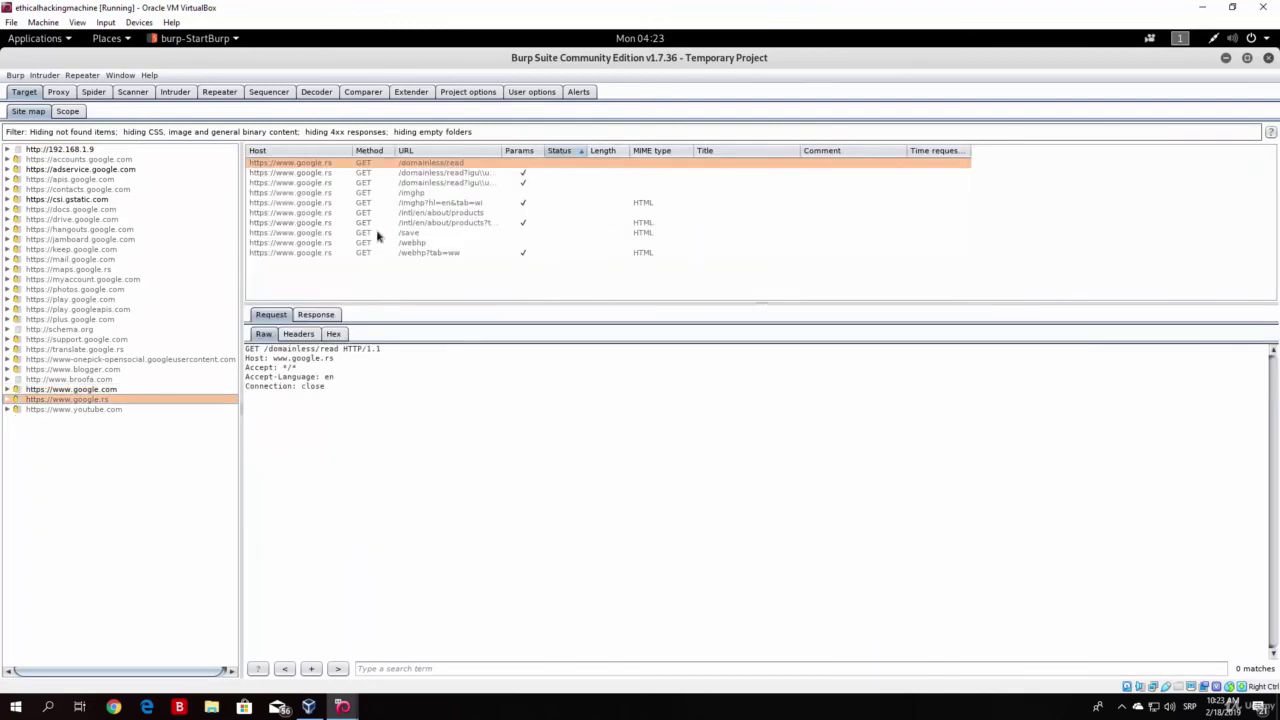
key("Up")
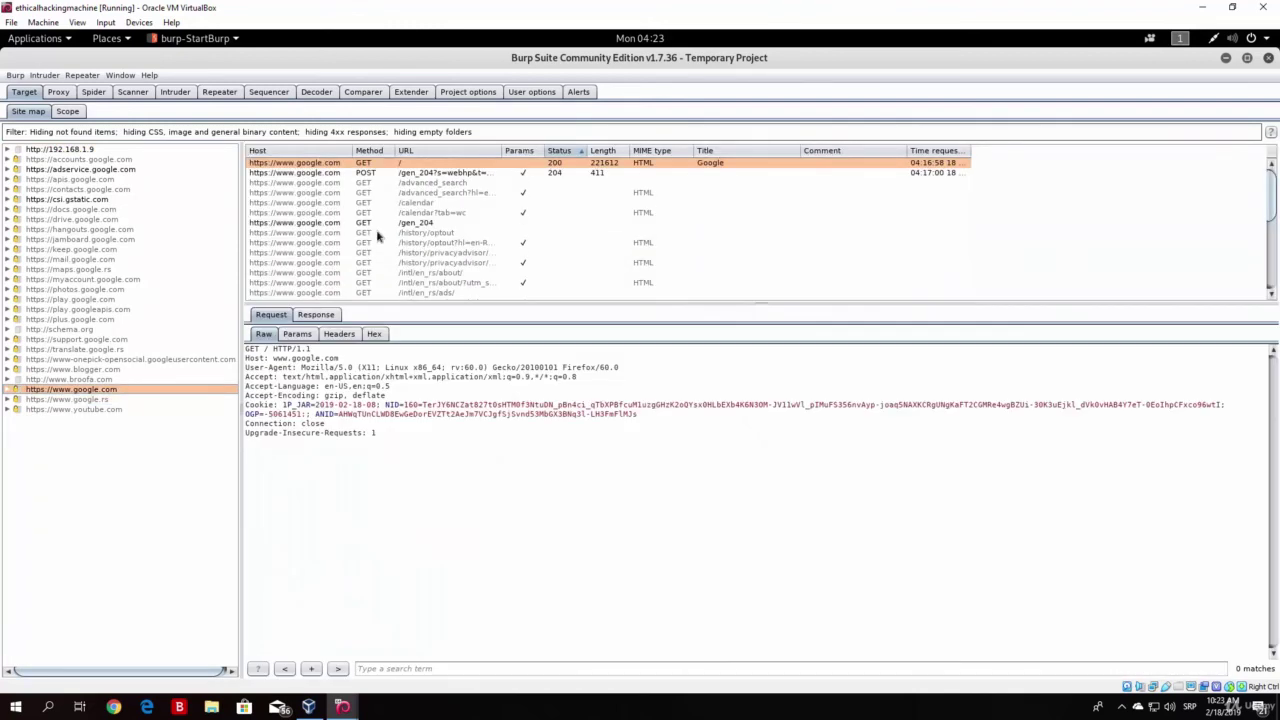
left_click(307, 223)
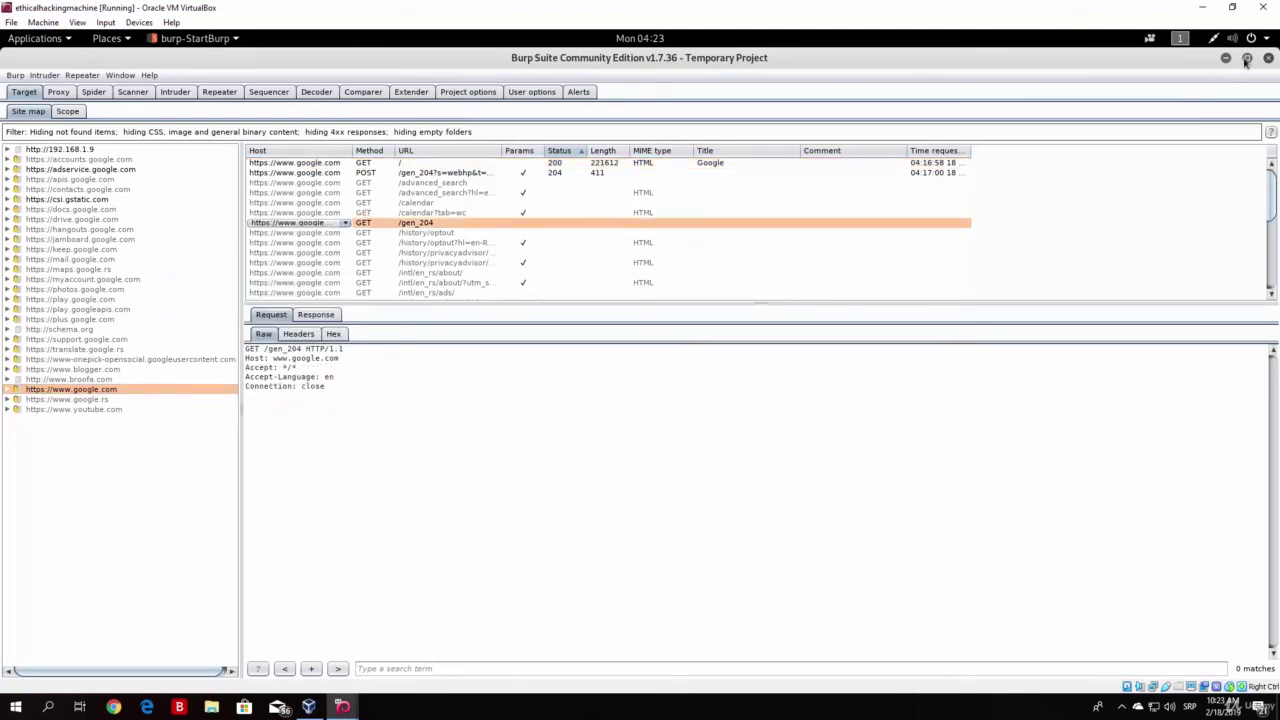
Step: Switch to Firefox and load facebook.com in the current tab
key("super")
left_click(16, 184)
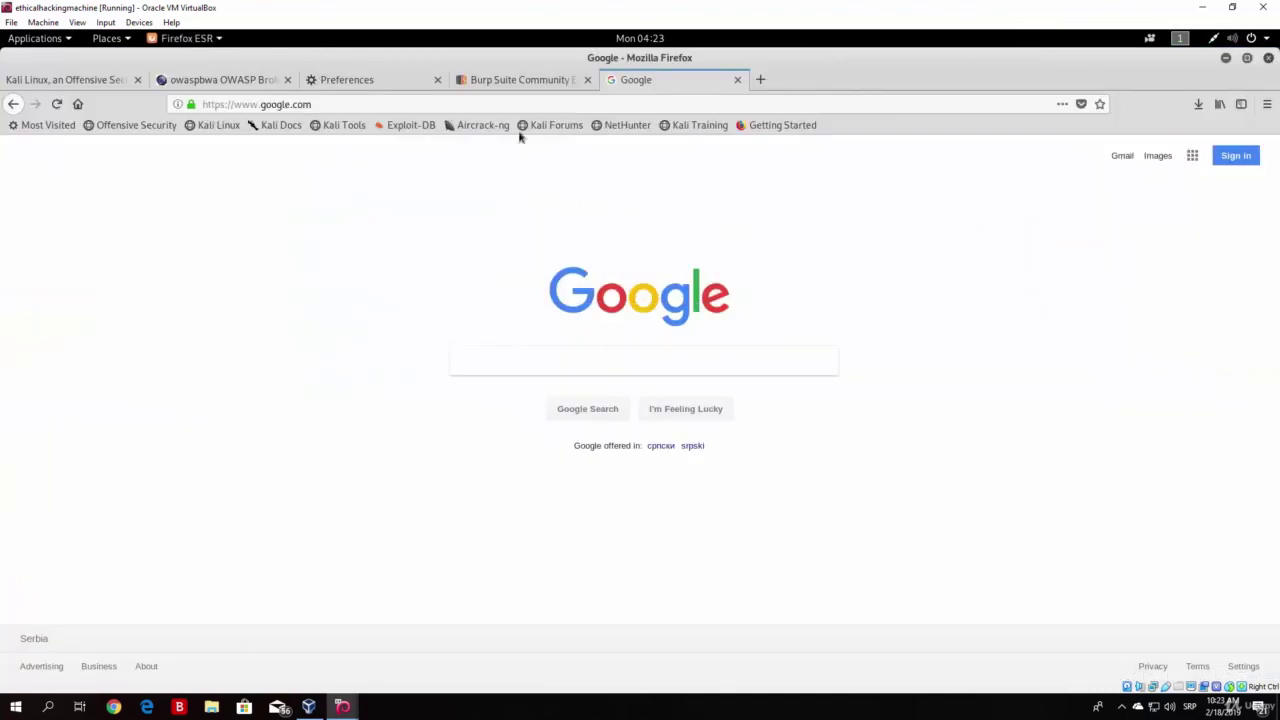
left_click(334, 104)
type("f")
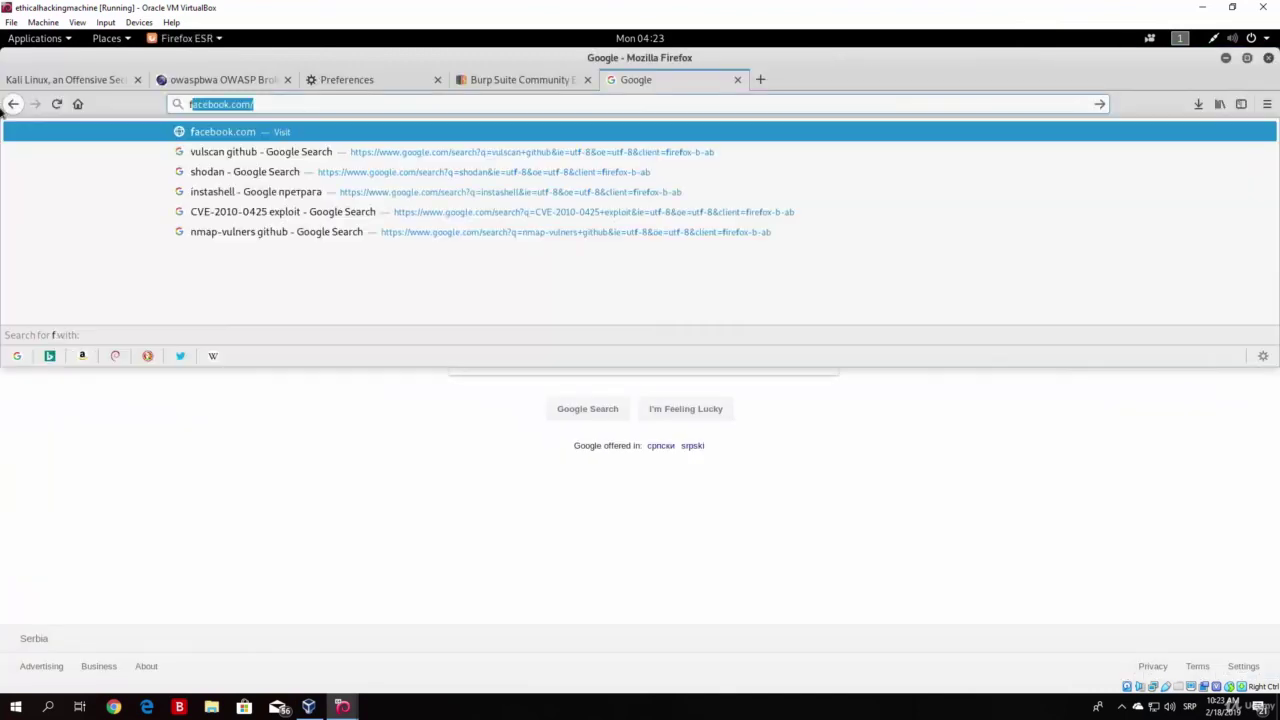
type("ace")
key("Return")
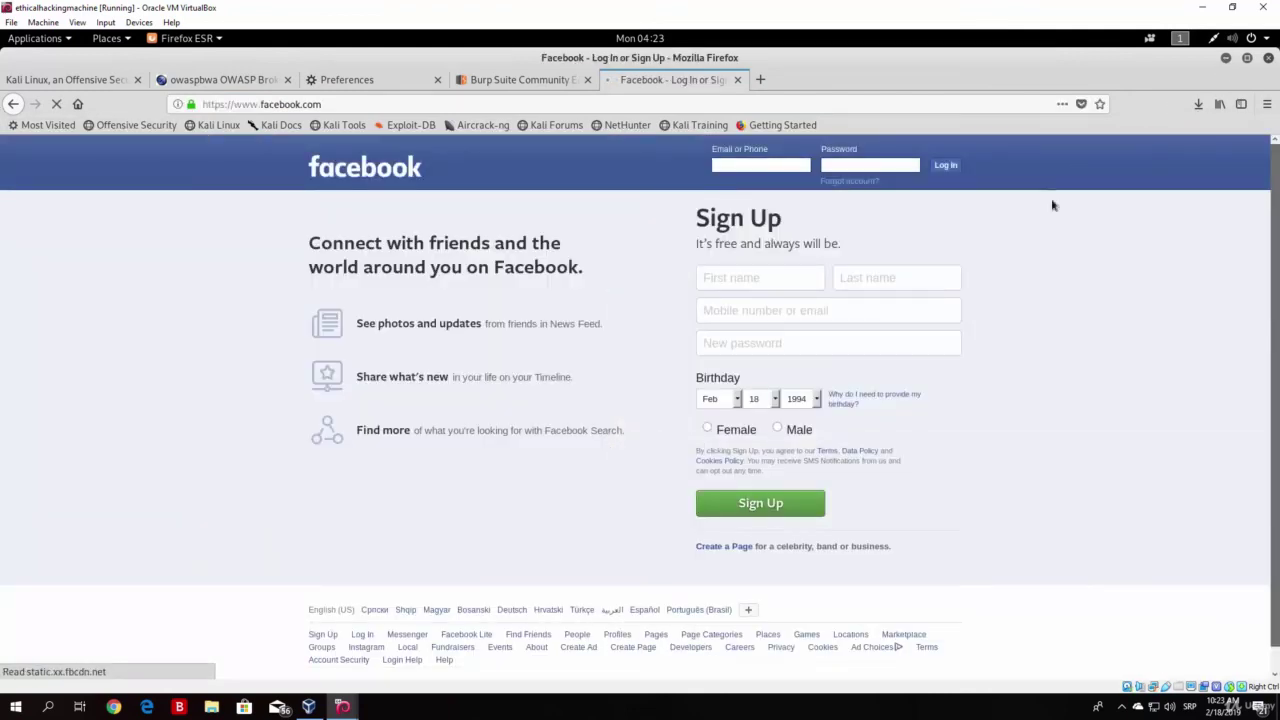
key("alt+Tab")
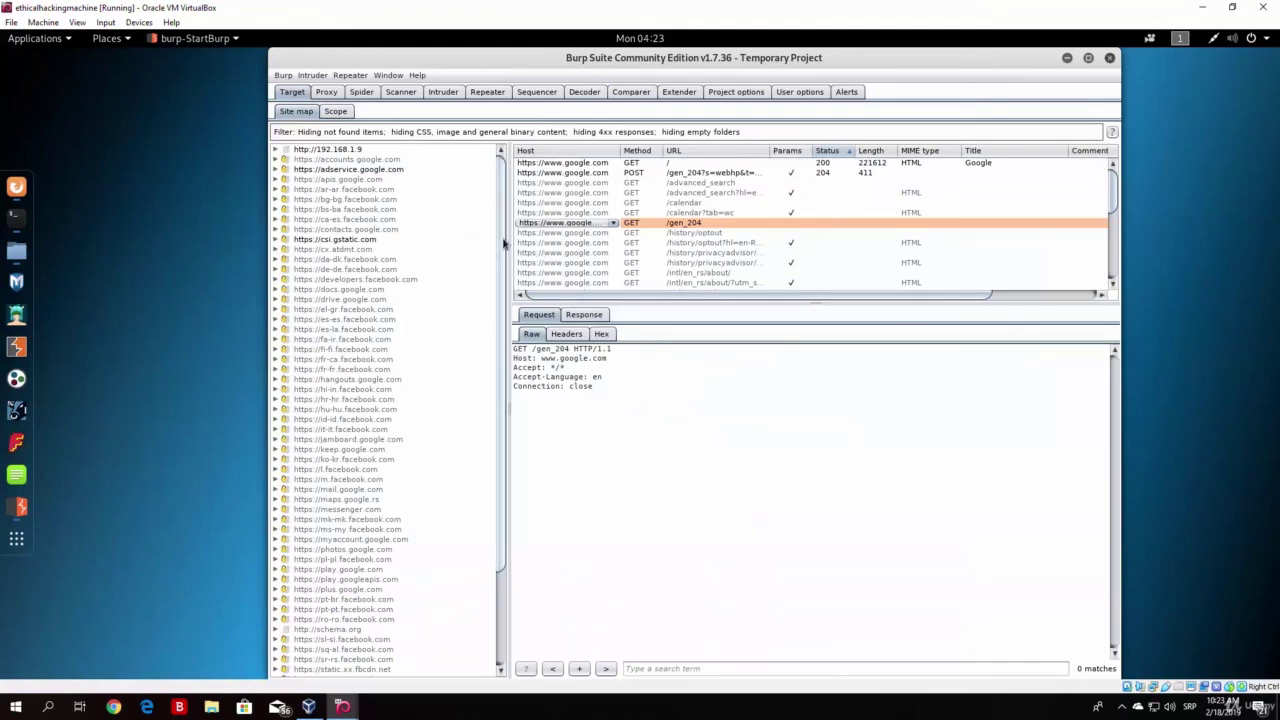
left_click_drag(505, 244, 505, 405)
left_click(390, 451)
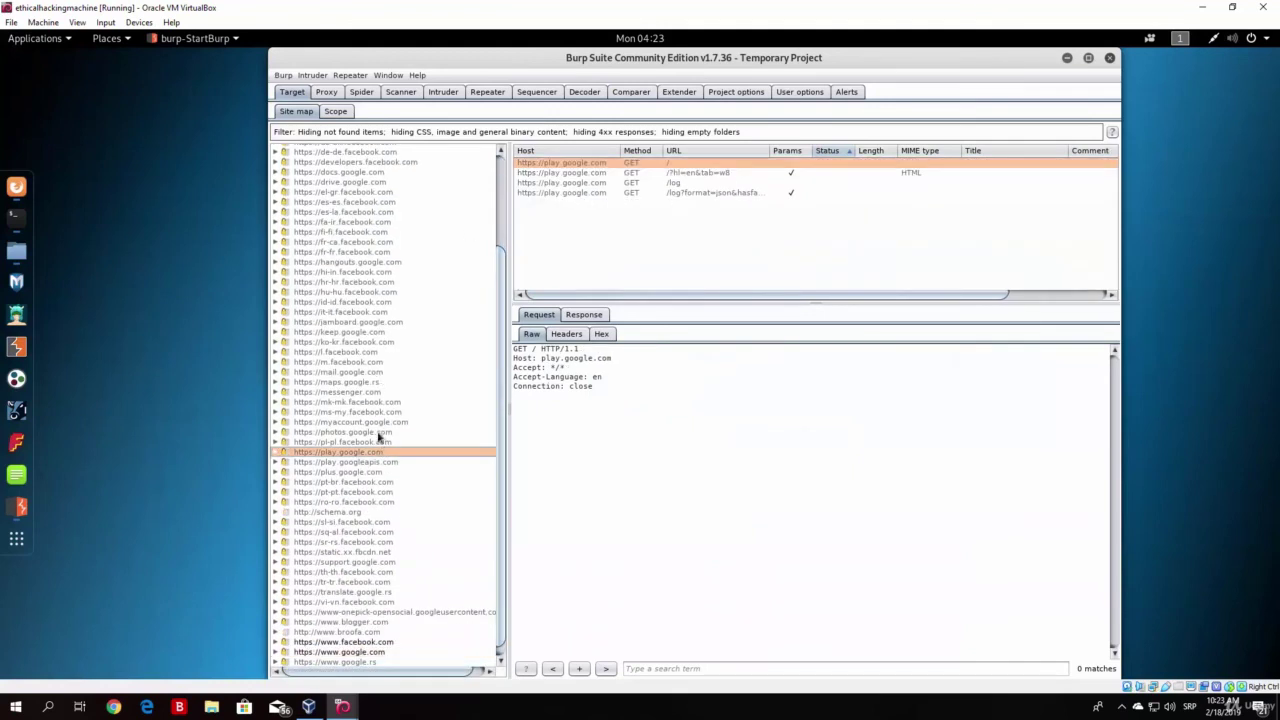
left_click(372, 643)
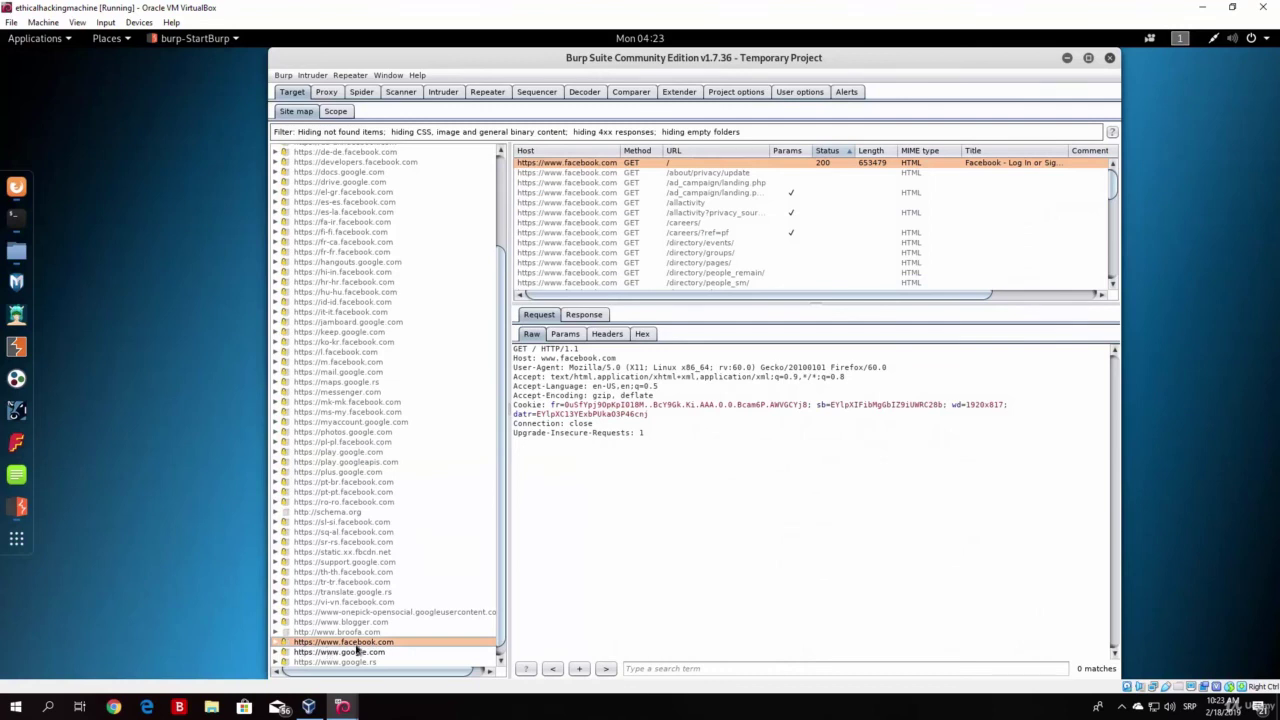
left_click(360, 412)
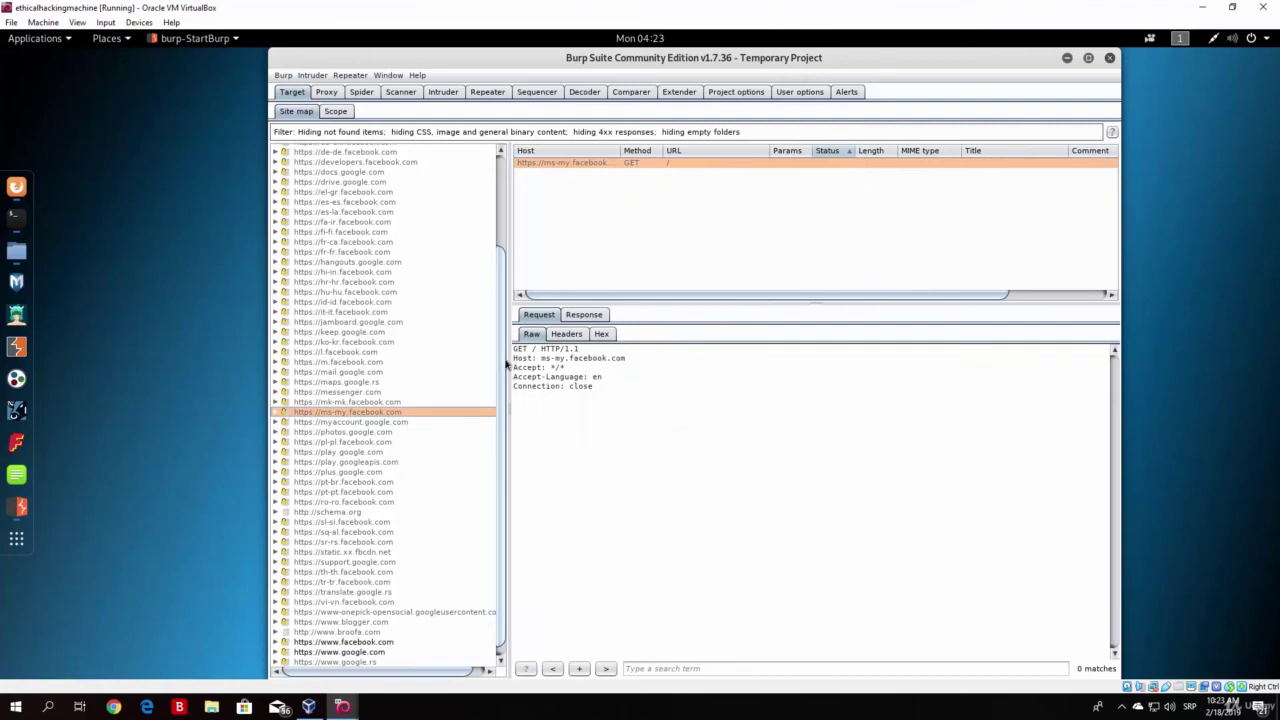
scroll(502, 335, "up", 4)
scroll(500, 330, "down", 4)
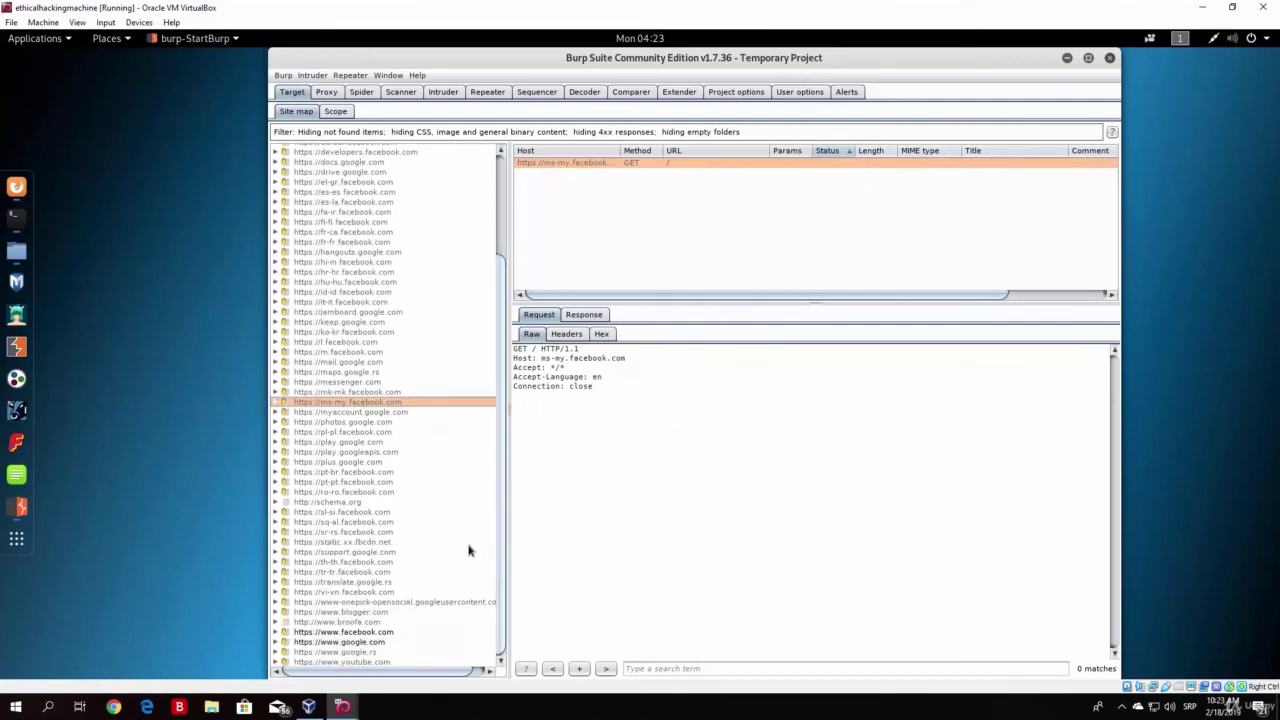
left_click(350, 633)
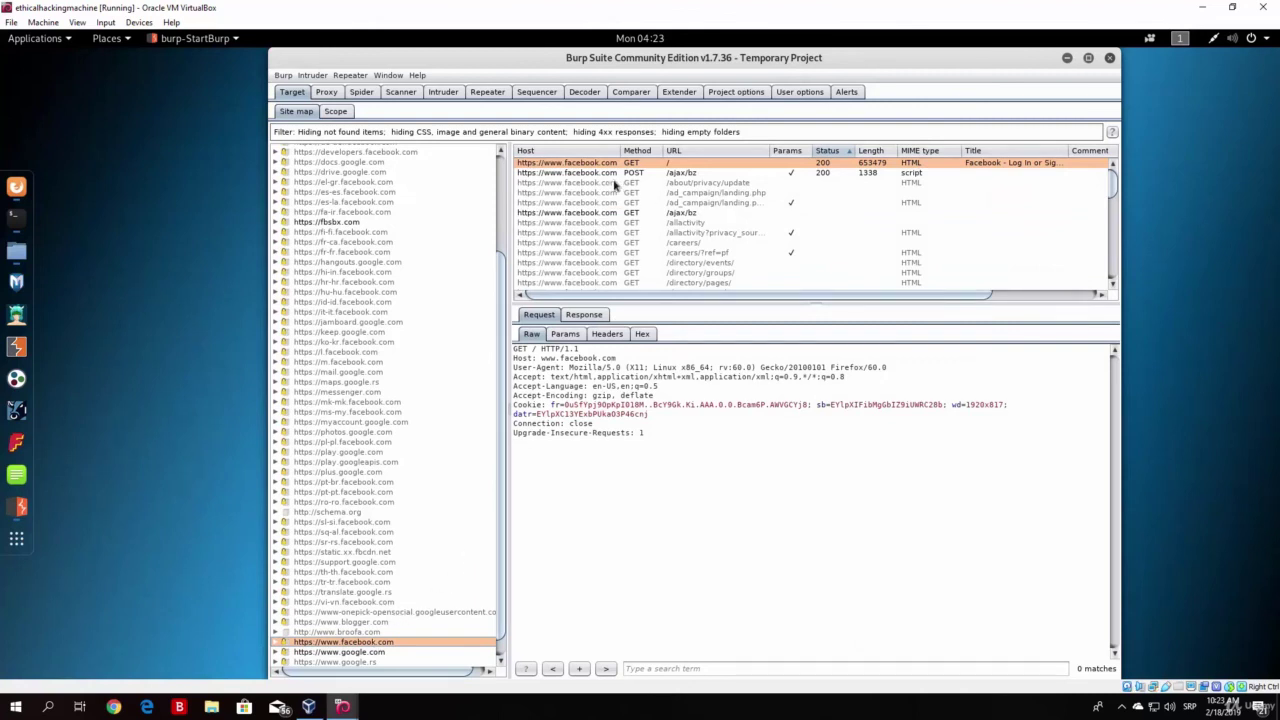
mouse_move(1116, 185)
left_mouse_down()
mouse_move(1115, 272)
mouse_move(1114, 180)
left_mouse_up()
left_click_drag(503, 290, 504, 174)
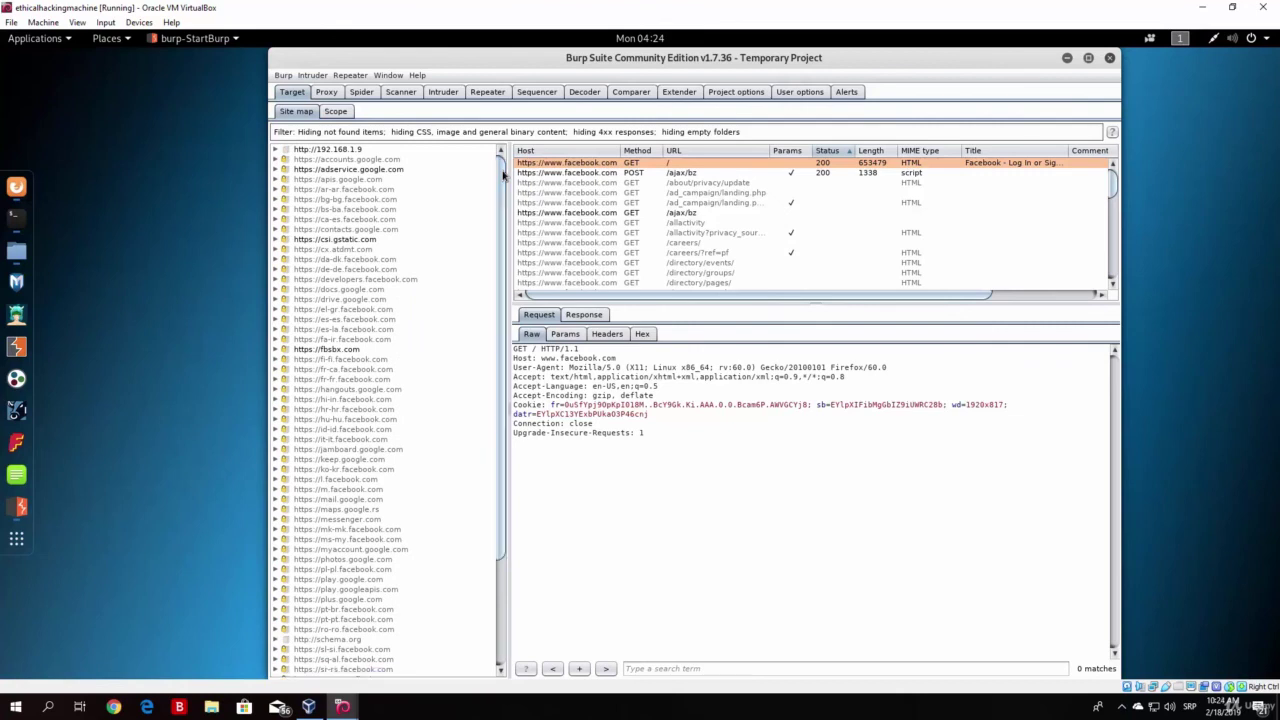